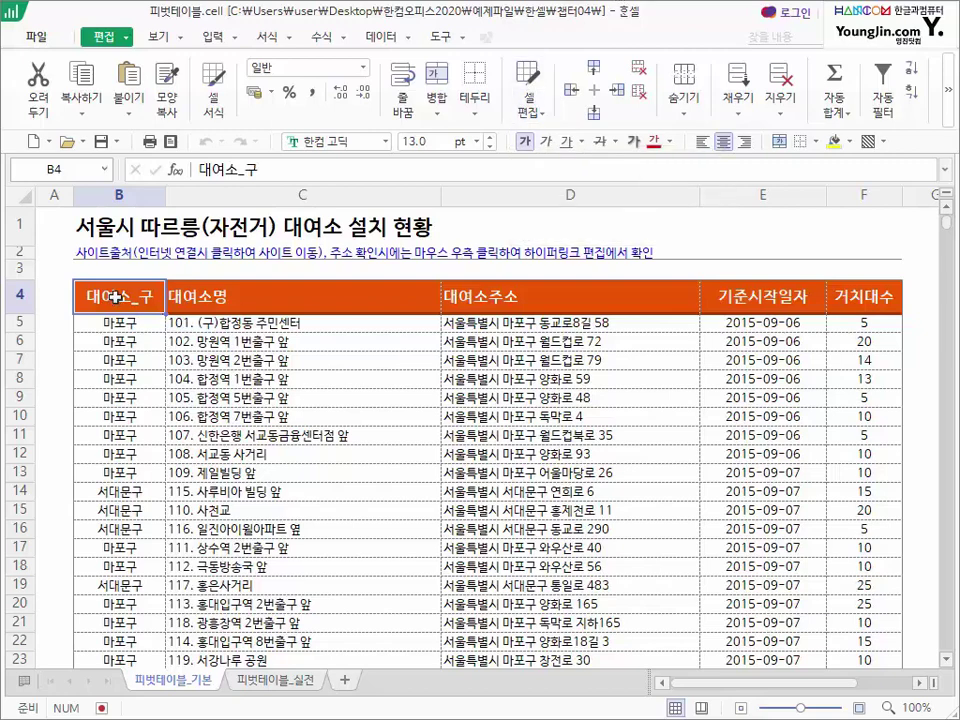
Check how far the station table extends by jumping to its last cell and returning to the 대여소_구 header.
key("ctrl+Right")
key("ctrl+Down")
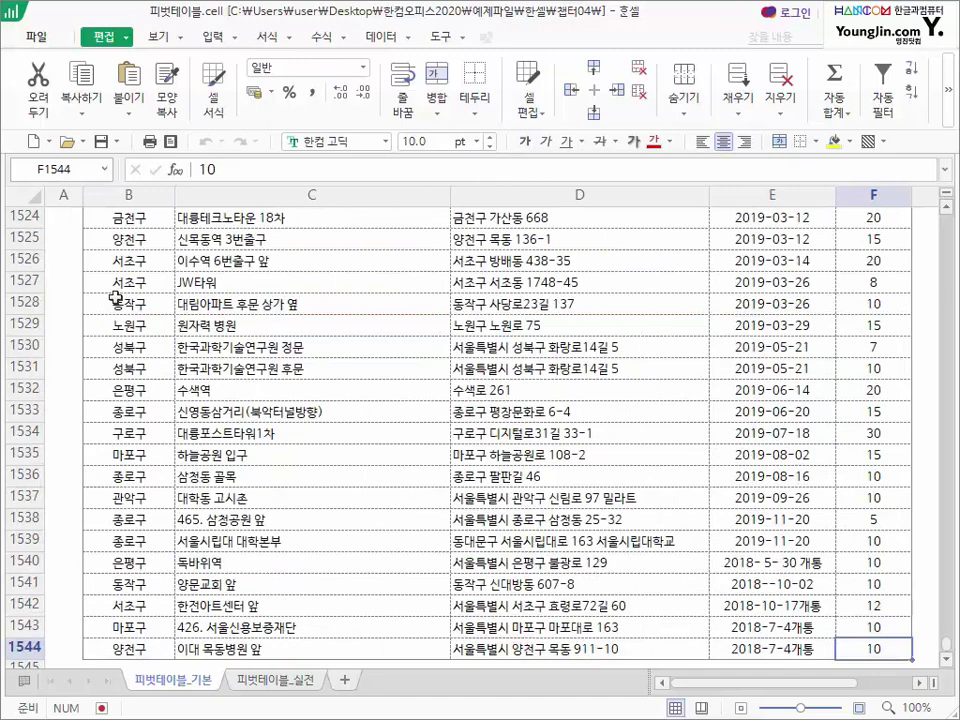
key("ctrl+Left")
key("ctrl+Up")
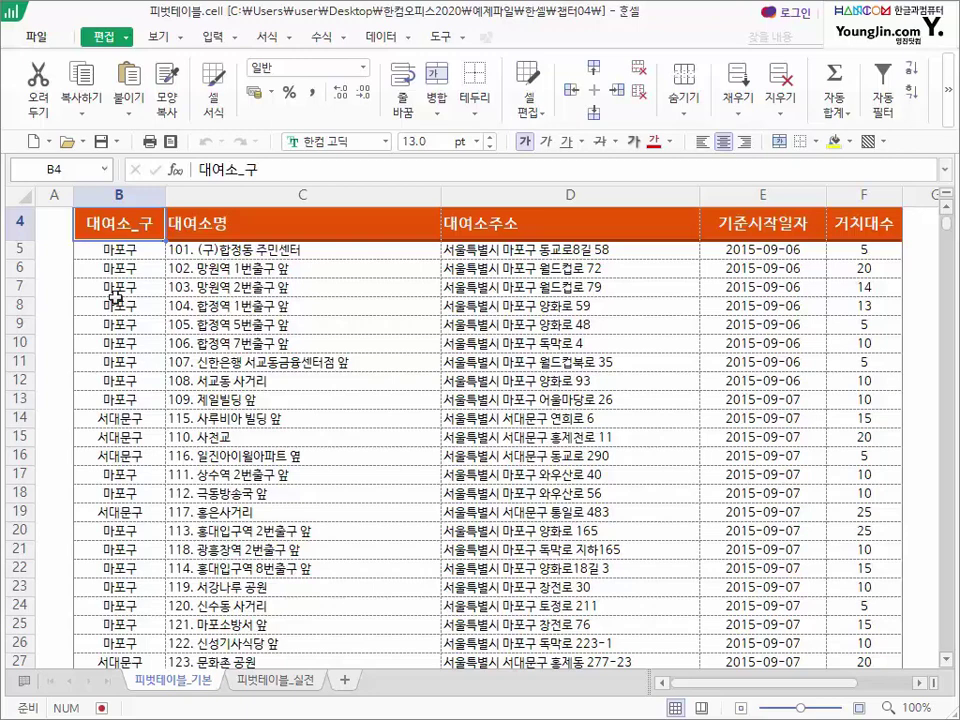
scroll(115, 295, "up", 1)
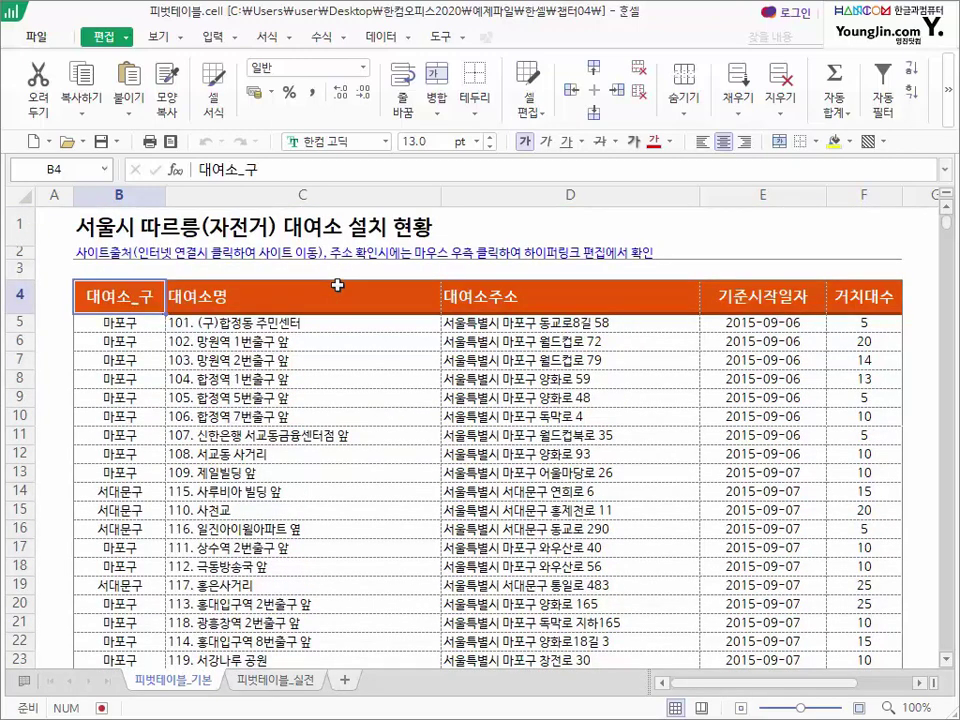
Review the 대여소_구 column and the 기준시작일자 dates, looking through the repeated district entries.
left_click_drag(92, 296, 127, 511)
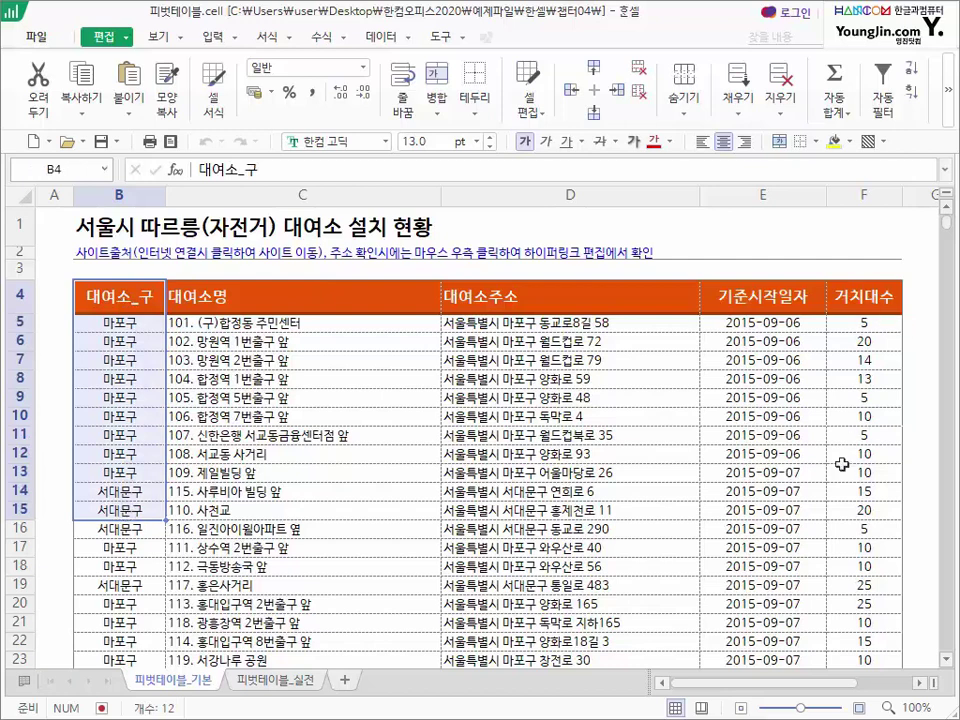
left_click(795, 372)
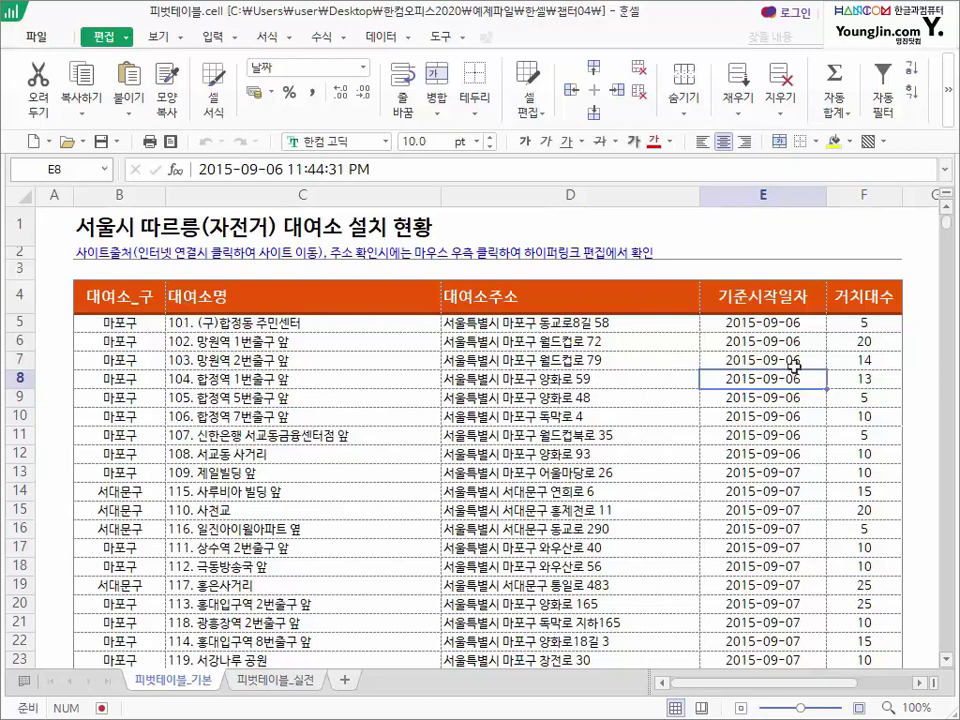
left_click(122, 454)
scroll(148, 561, "down", 3)
scroll(148, 561, "down", 1)
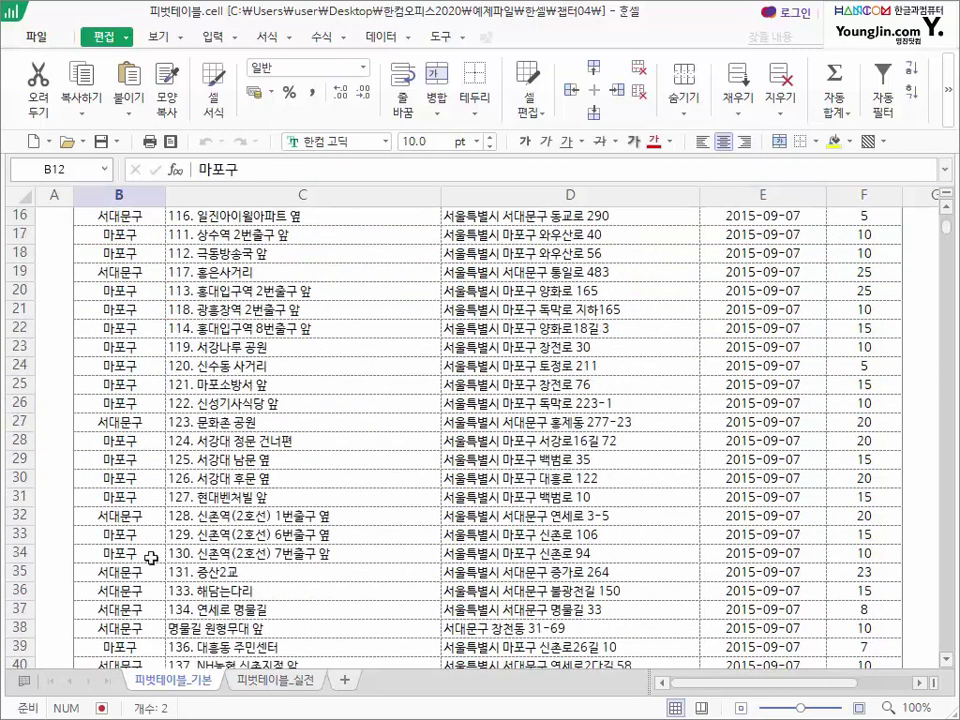
scroll(150, 557, "up", 5)
left_click(122, 362)
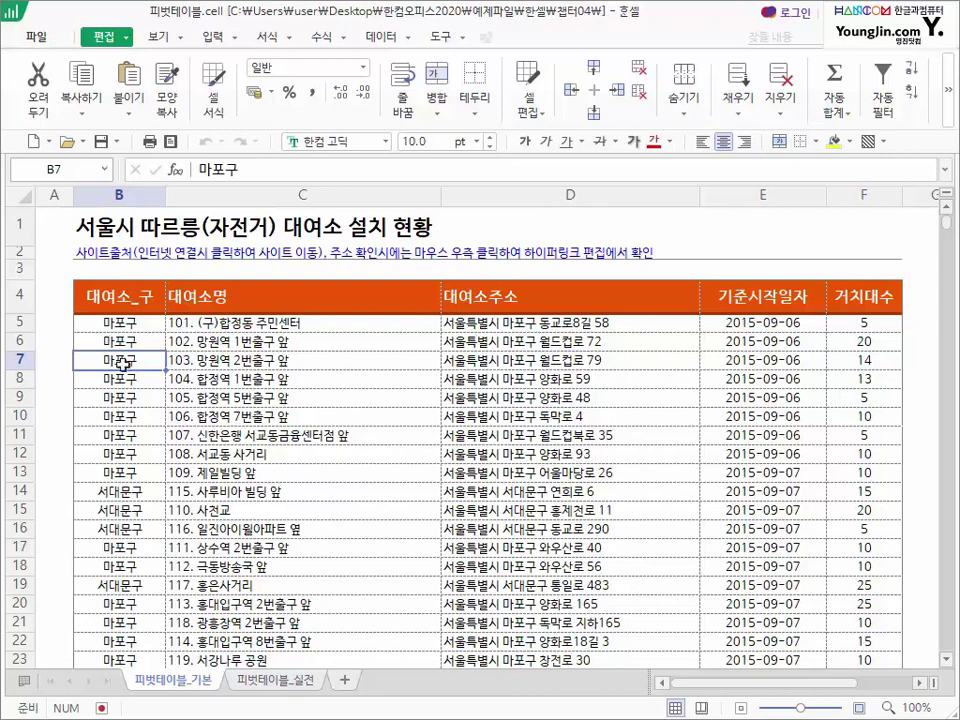
Look over the data tools and select the whole station table to check its contiguous data range.
left_click(390, 45)
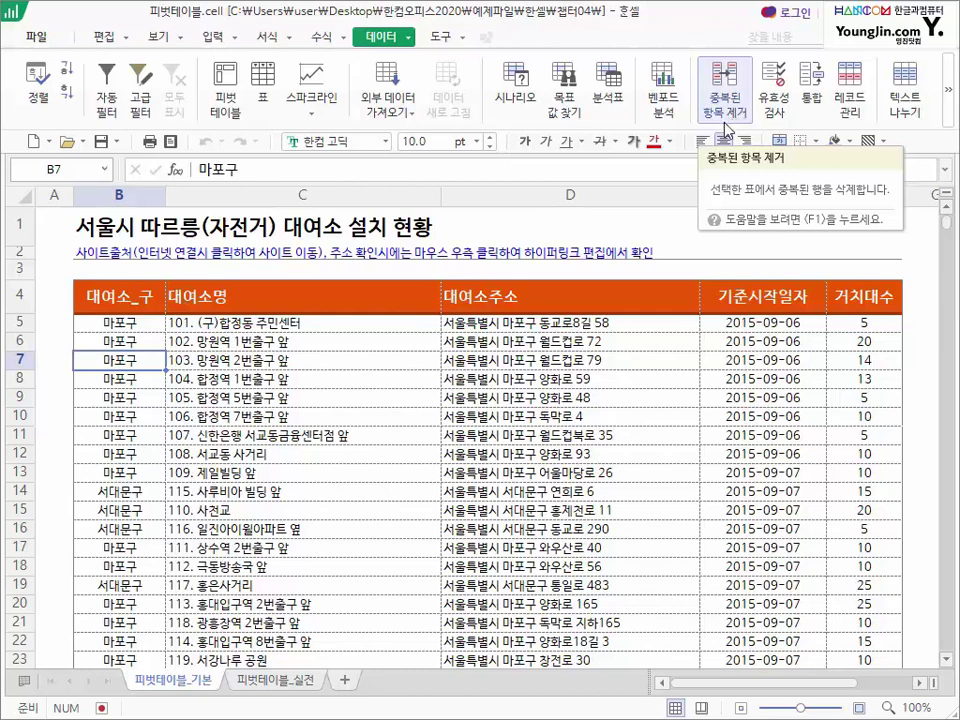
left_click_drag(250, 341, 649, 347)
left_click(655, 340)
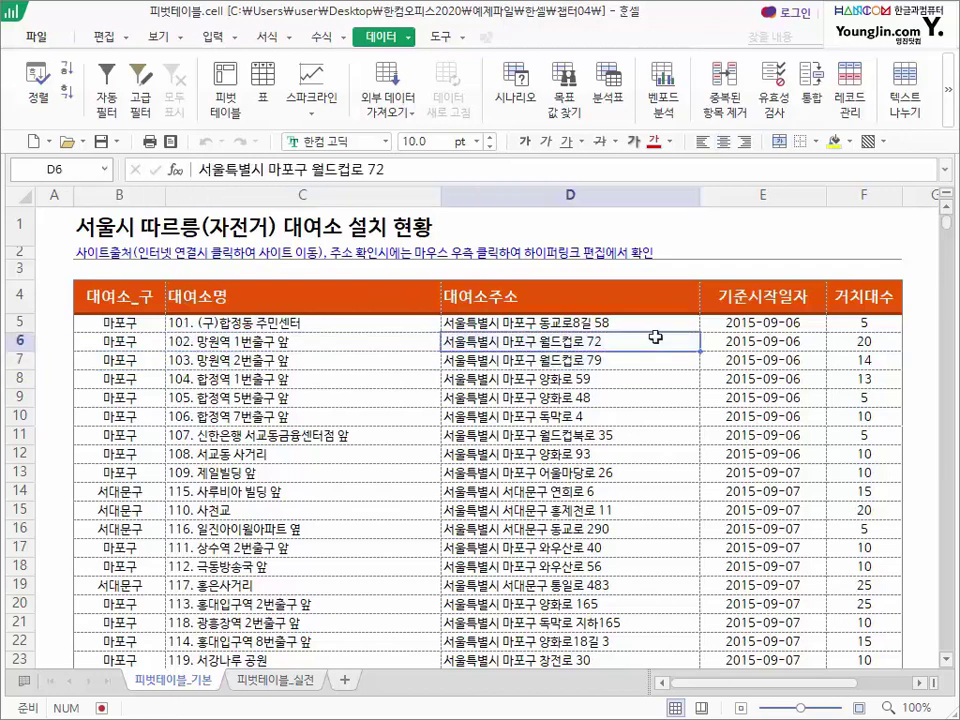
key("ctrl+a")
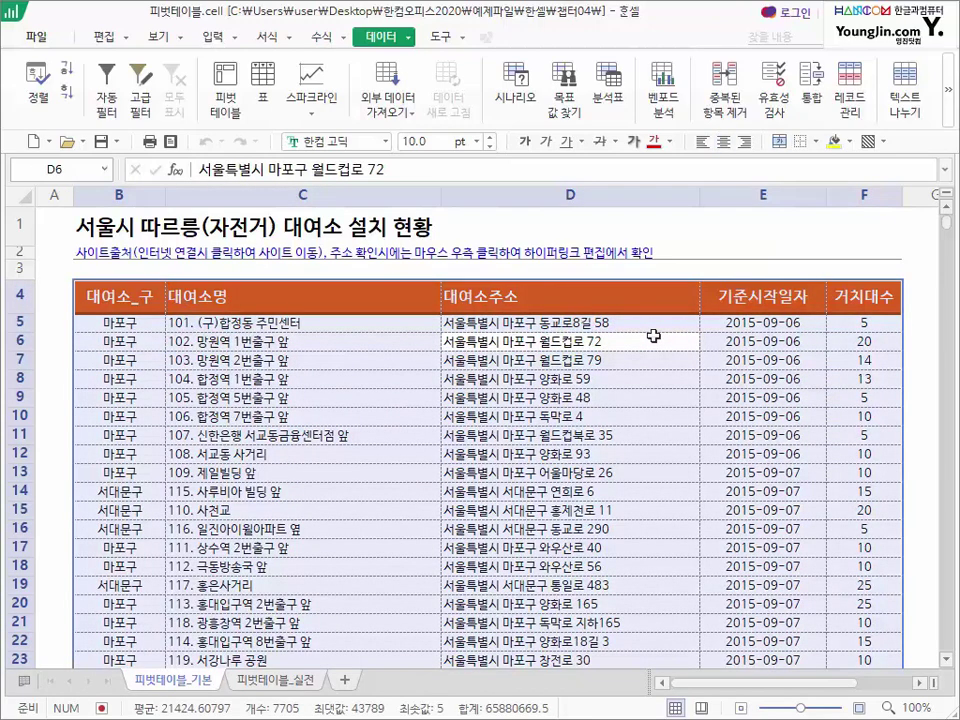
mouse_move(72, 278)
left_mouse_down()
mouse_move(129, 322)
mouse_move(907, 323)
left_mouse_up()
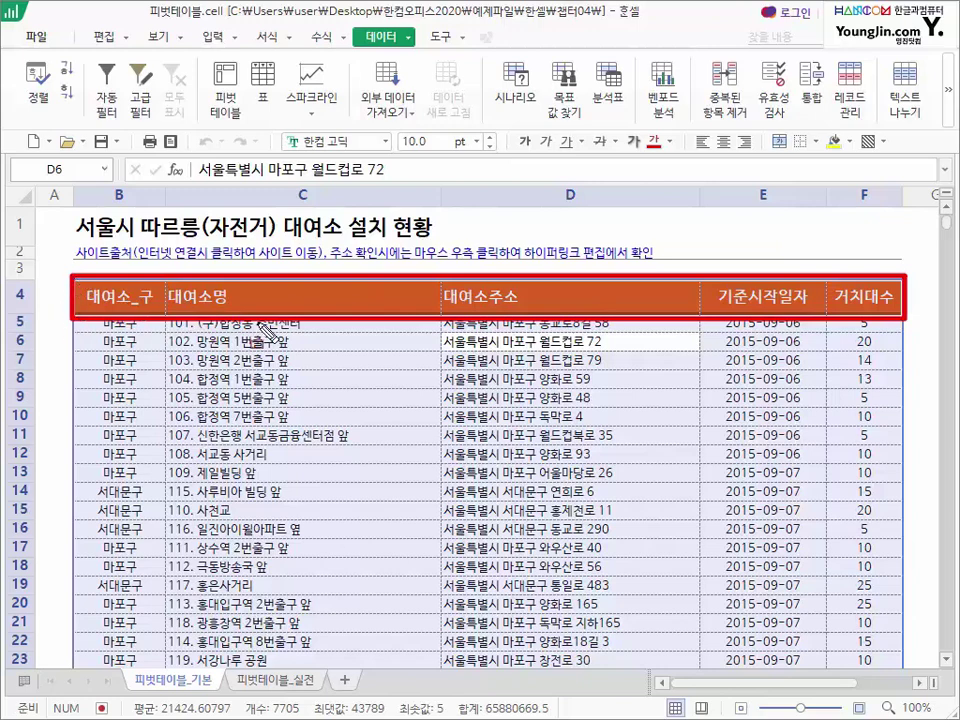
left_click_drag(357, 289, 368, 296)
left_click_drag(177, 284, 365, 327)
mouse_move(444, 281)
left_mouse_down()
mouse_move(462, 300)
mouse_move(620, 330)
left_mouse_up()
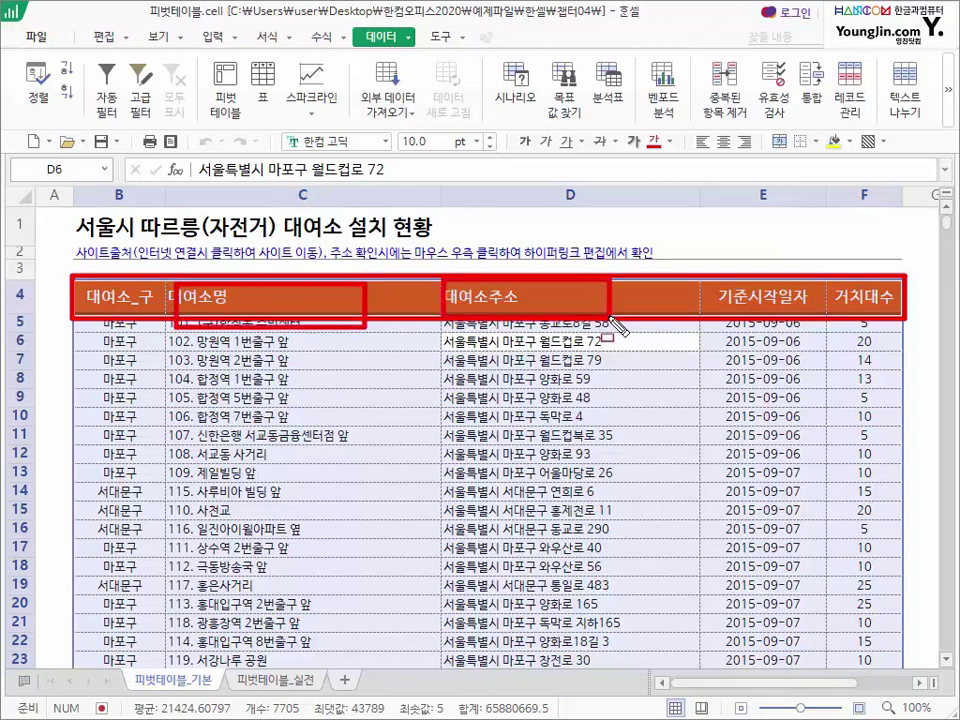
key("Escape")
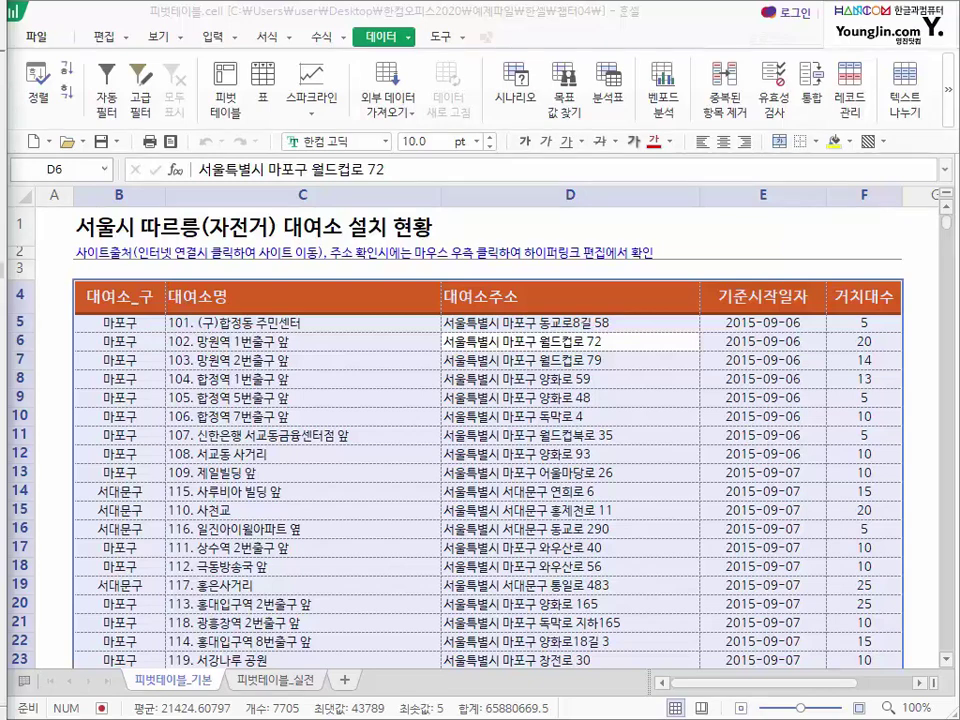
Create a pivot table from 피벗테이블_기본!$B$4:$F$1544 on a new worksheet named 대여소분석.
left_click(316, 470)
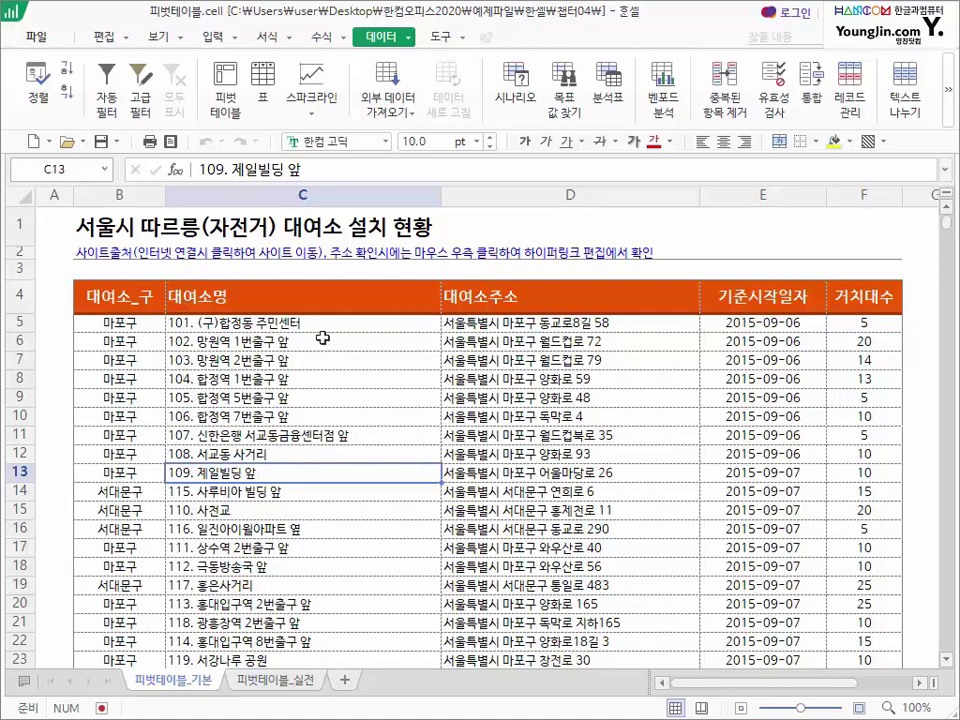
left_click(238, 100)
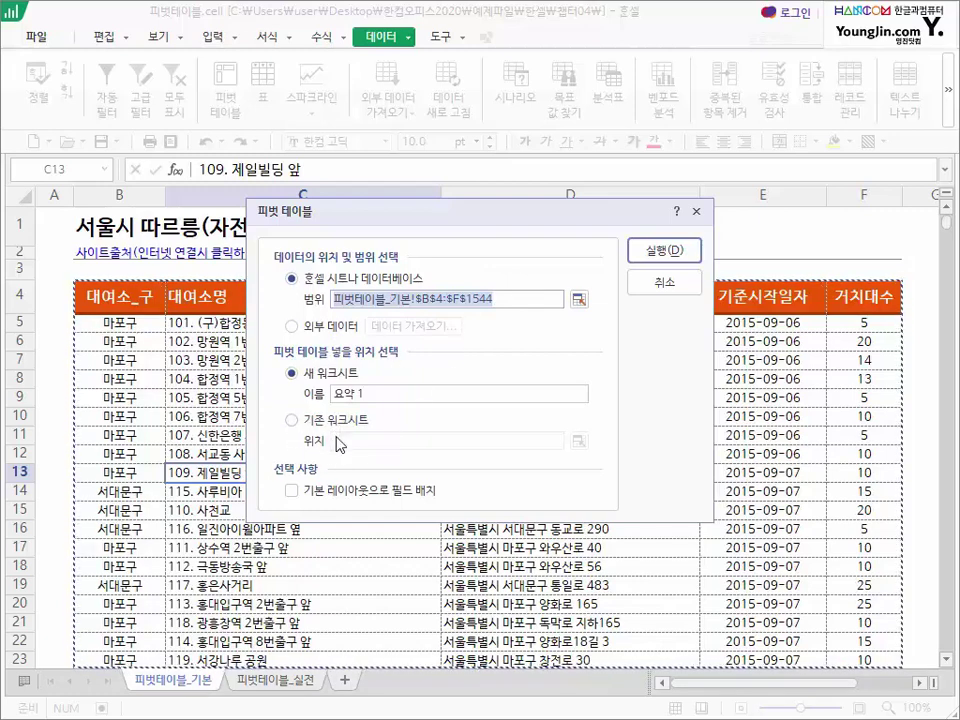
left_click(362, 392)
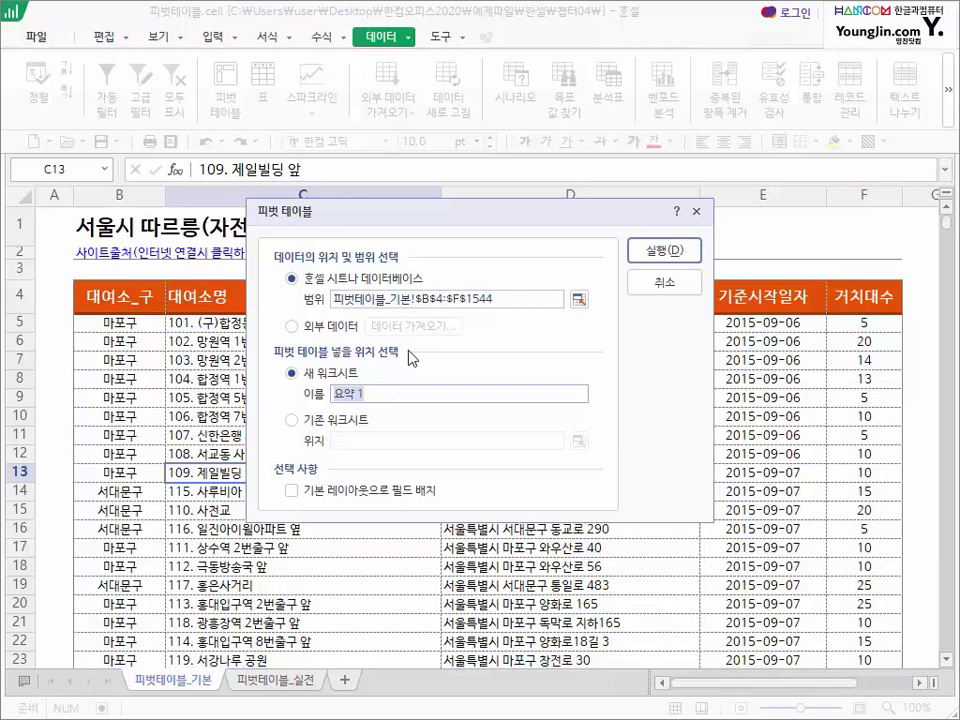
type("대여소분석")
key("Return")
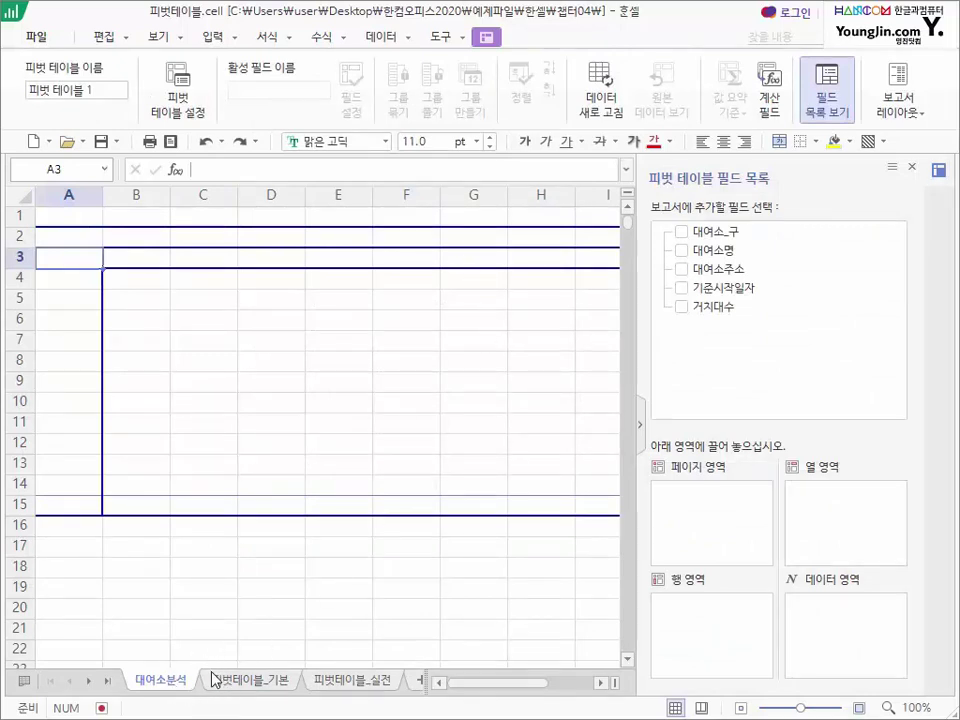
left_click_drag(190, 657, 313, 690)
left_click_drag(113, 660, 207, 692)
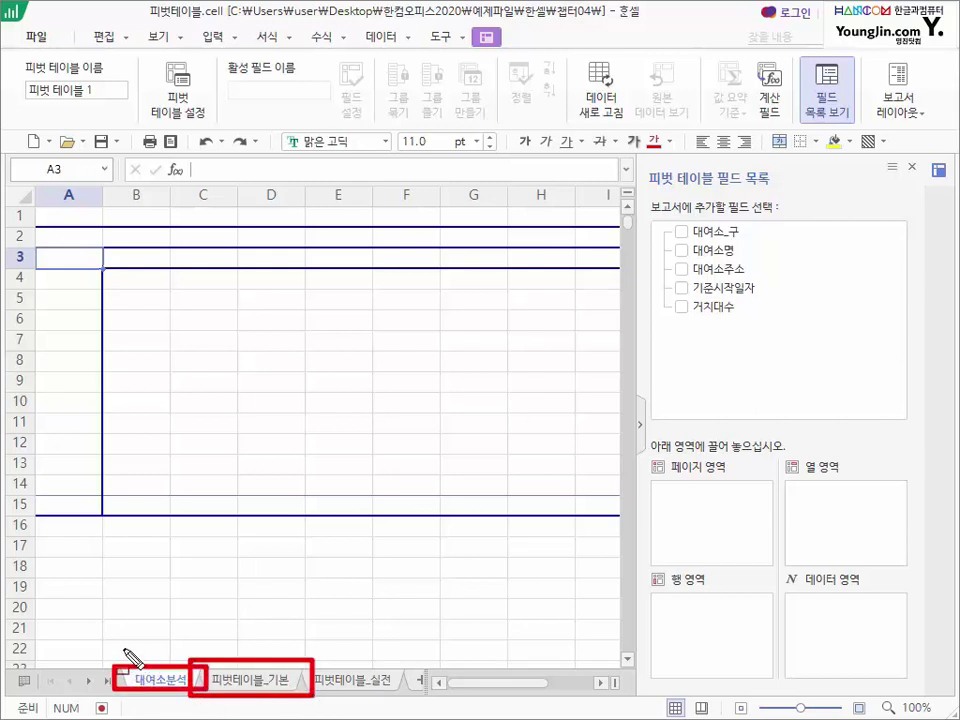
key("Escape")
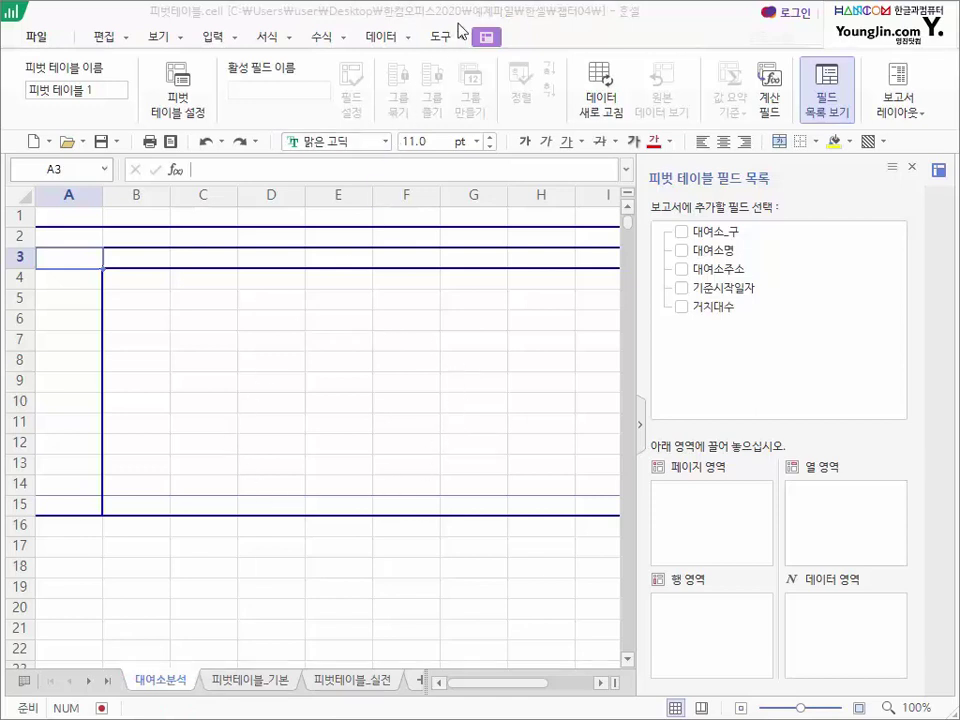
left_click_drag(460, 18, 527, 62)
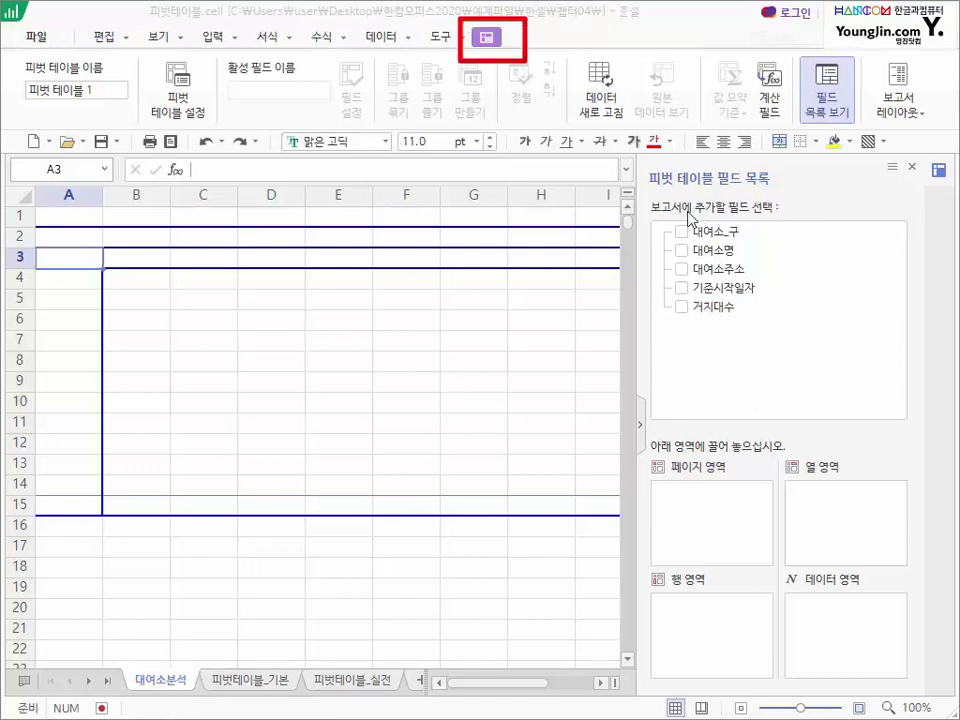
mouse_move(641, 141)
left_mouse_down()
mouse_move(879, 501)
mouse_move(893, 518)
mouse_move(932, 530)
mouse_move(956, 690)
left_mouse_up()
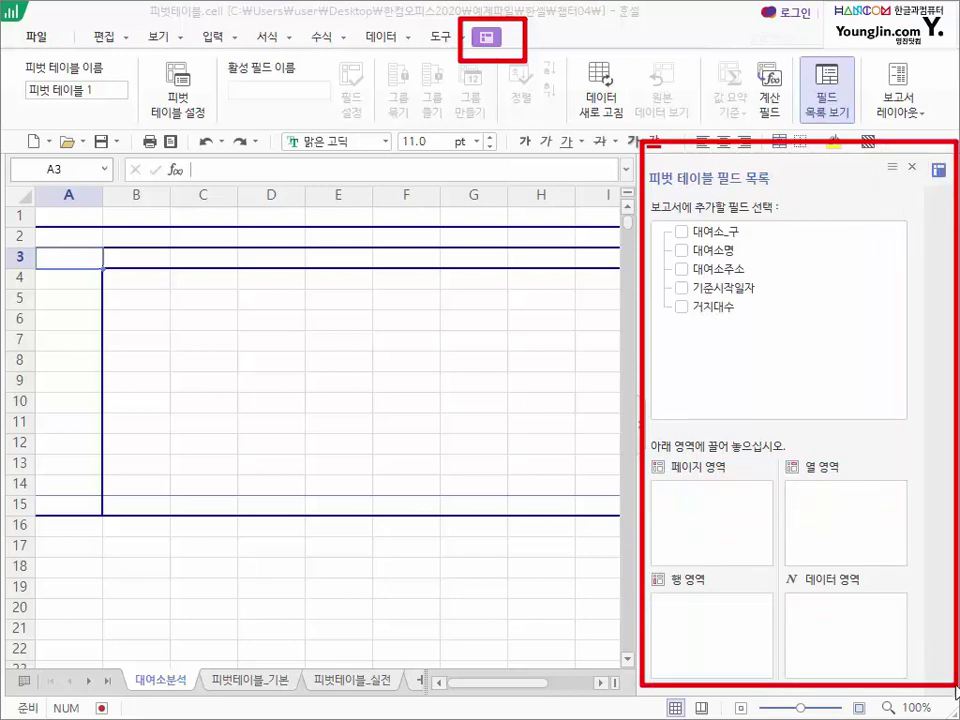
left_click_drag(42, 213, 309, 364)
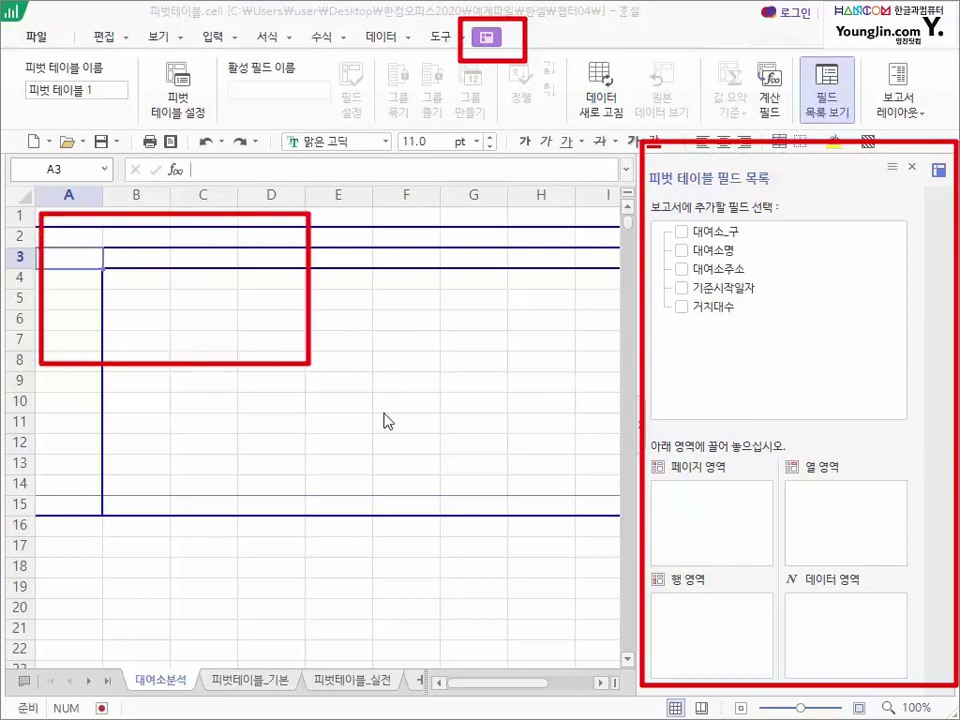
left_click_drag(385, 420, 555, 541)
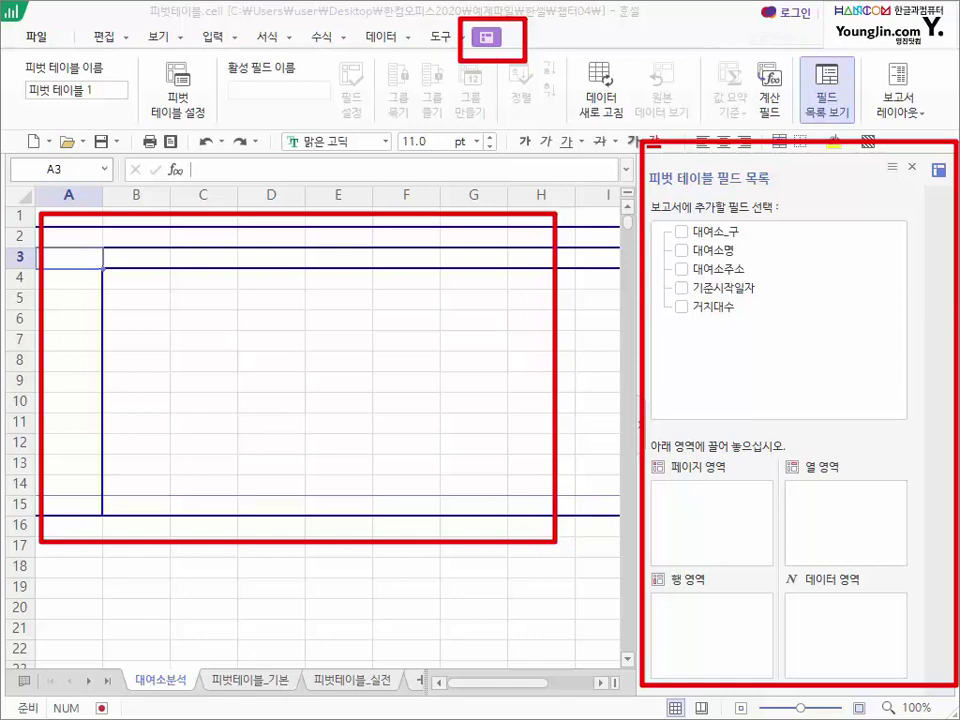
key("Escape")
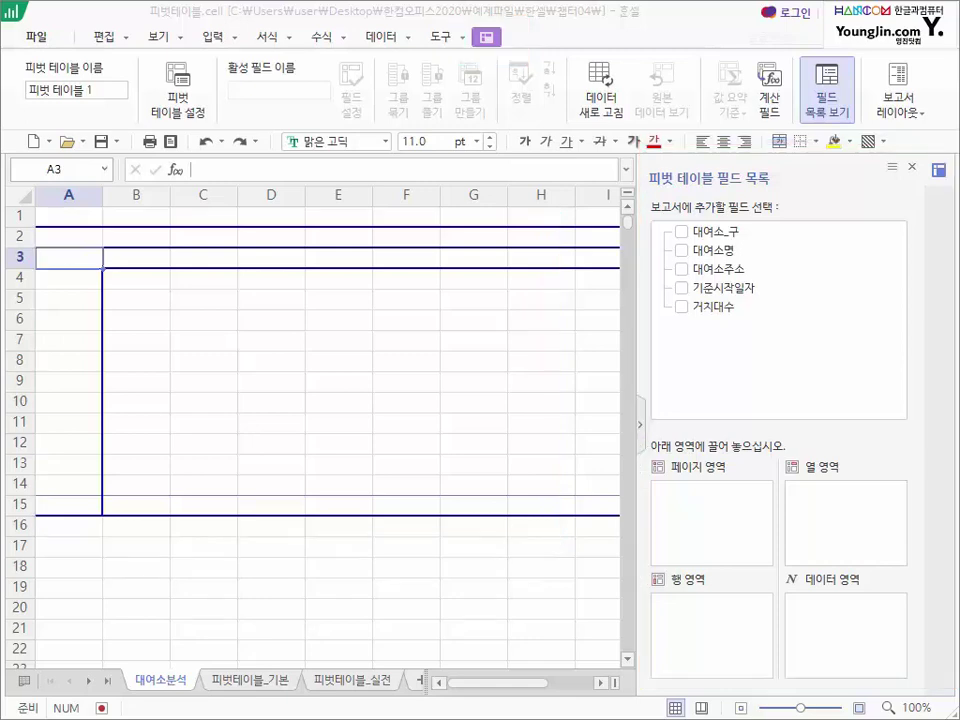
Select cells outside the pivot table area and reselect C5 inside it to compare when the field list is shown.
left_click(73, 235)
left_click_drag(110, 238, 205, 238)
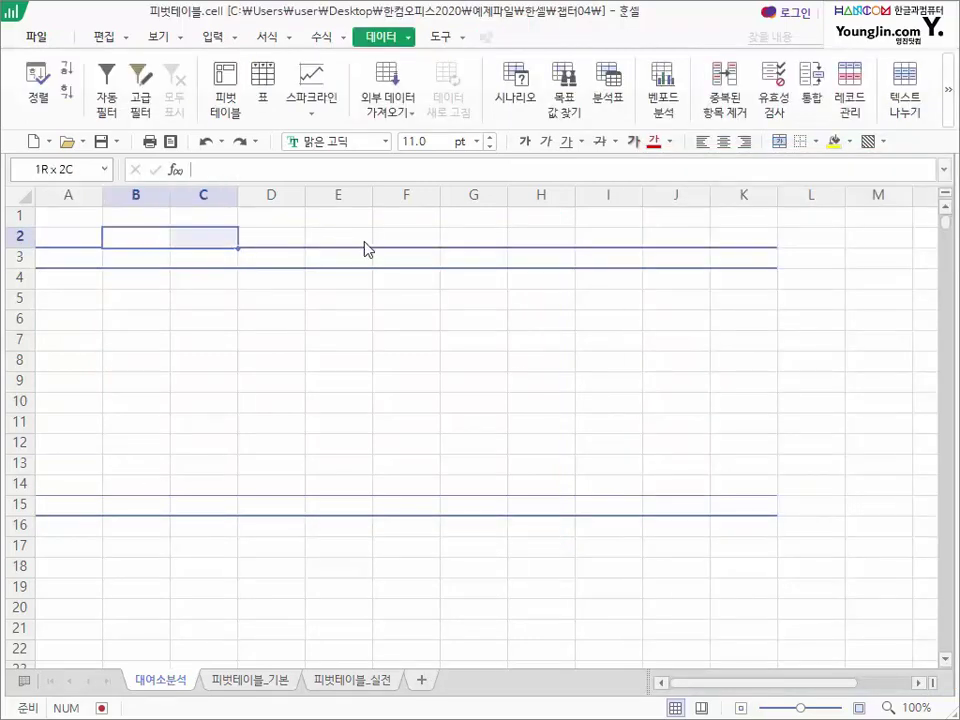
left_click_drag(368, 249, 740, 540)
left_click(255, 599)
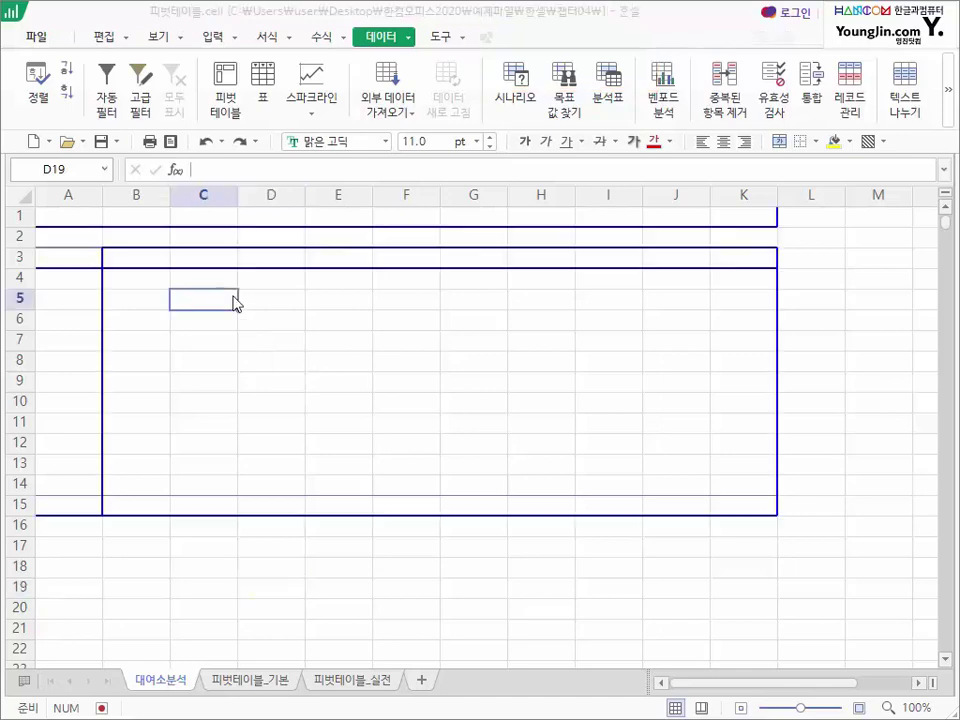
key("Return")
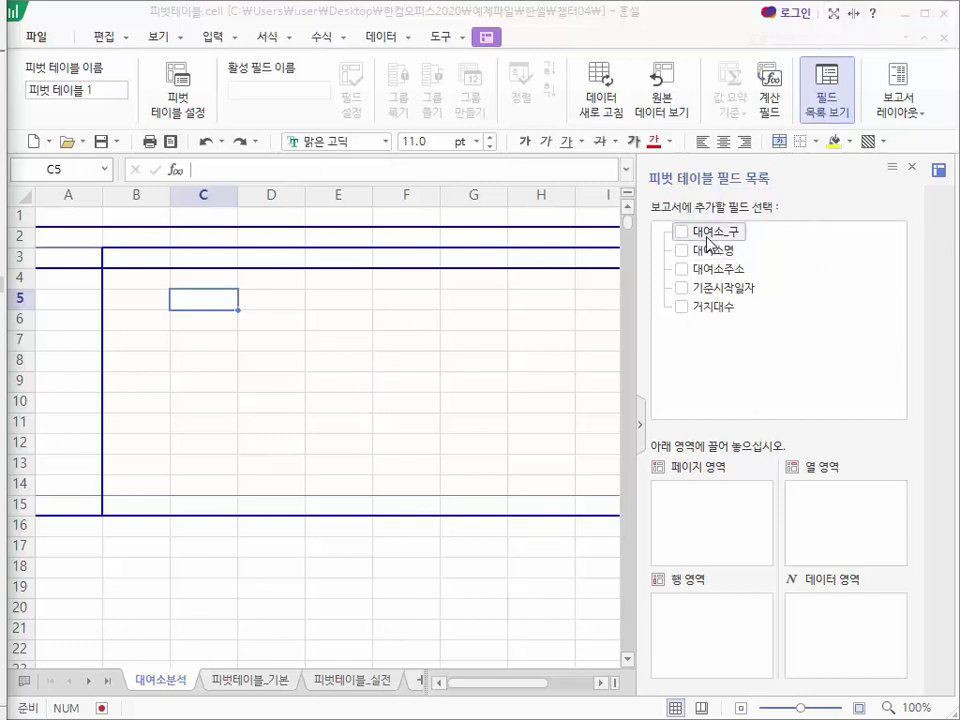
Try the 대여소_구 field in the pivot table's row area and take it out again.
left_click_drag(708, 243, 706, 424)
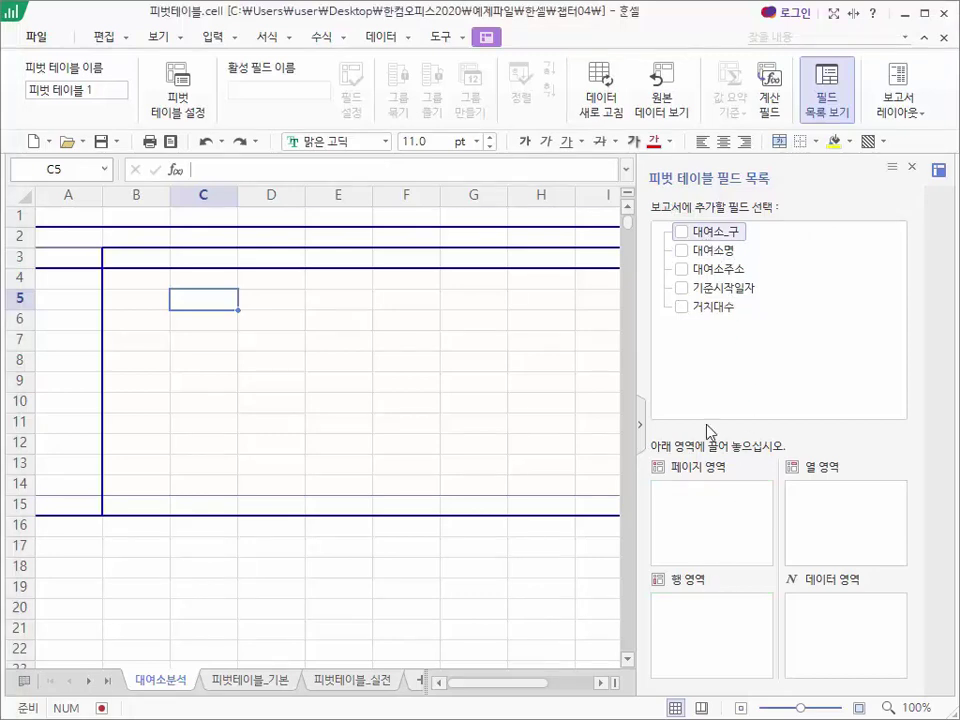
left_click(681, 232)
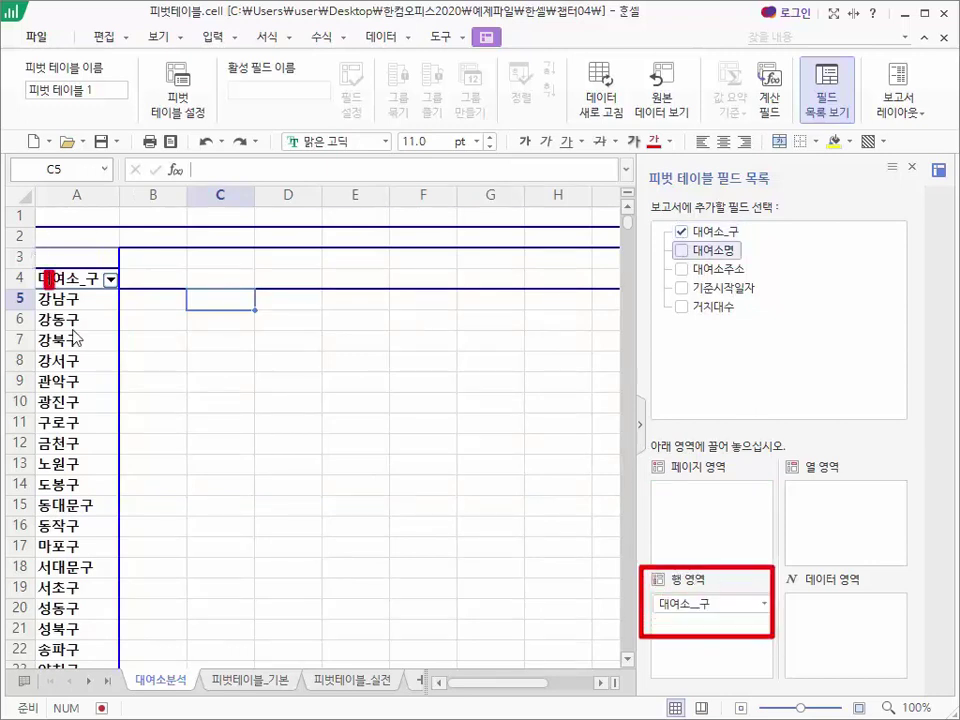
left_click_drag(42, 270, 117, 613)
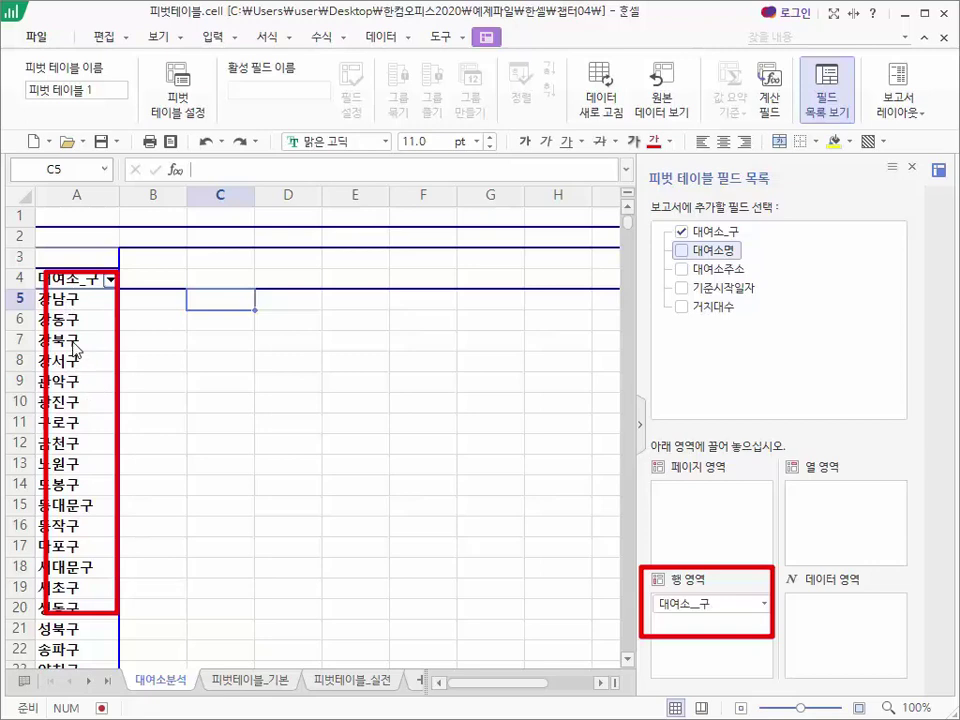
key("Escape")
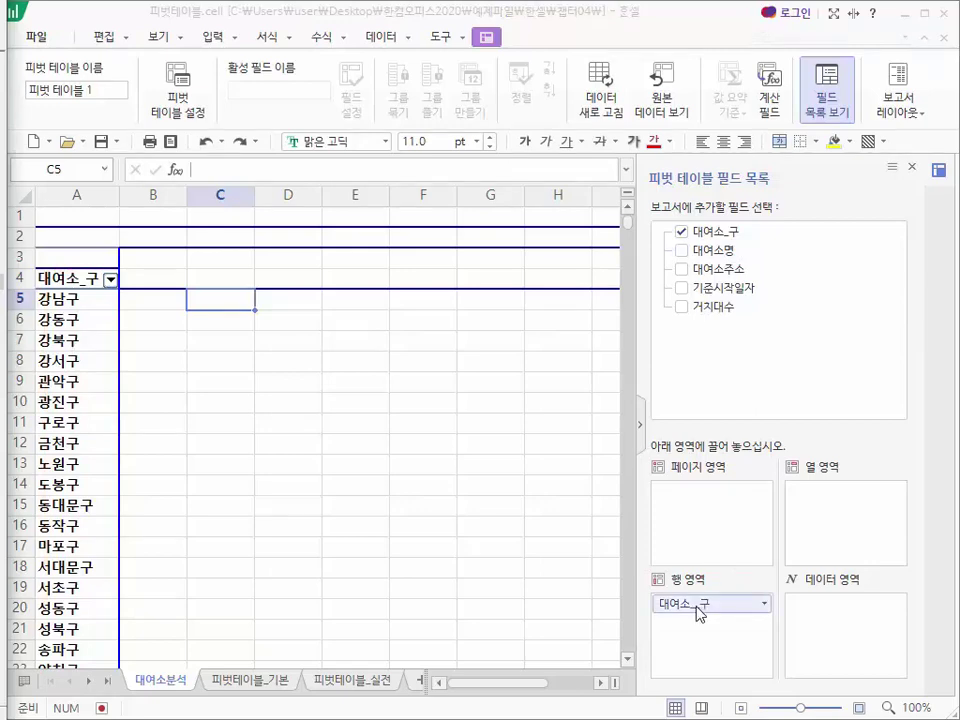
left_click_drag(703, 605, 474, 538)
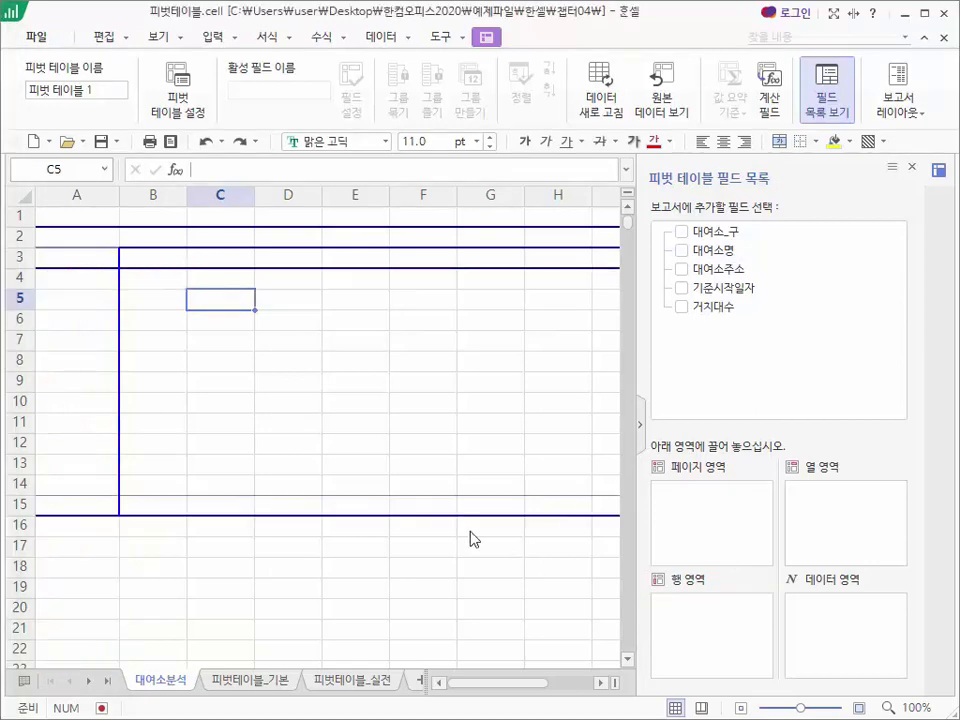
Place the 대여소_구 field in the column area, and try 대여소명 in the row area before removing it.
left_click_drag(701, 238, 812, 515)
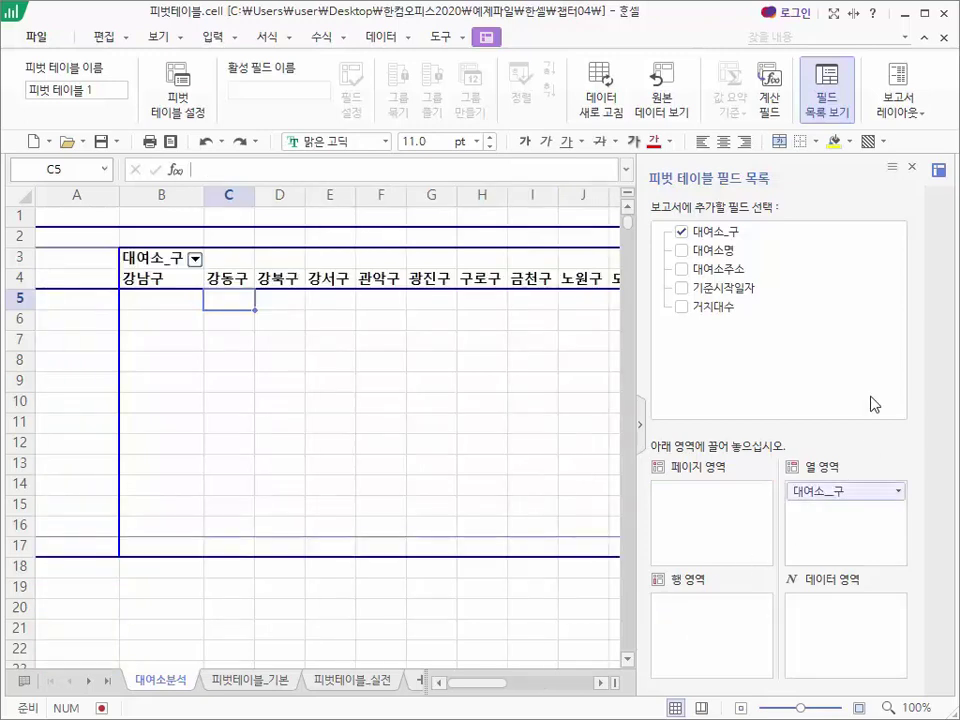
left_click(681, 251)
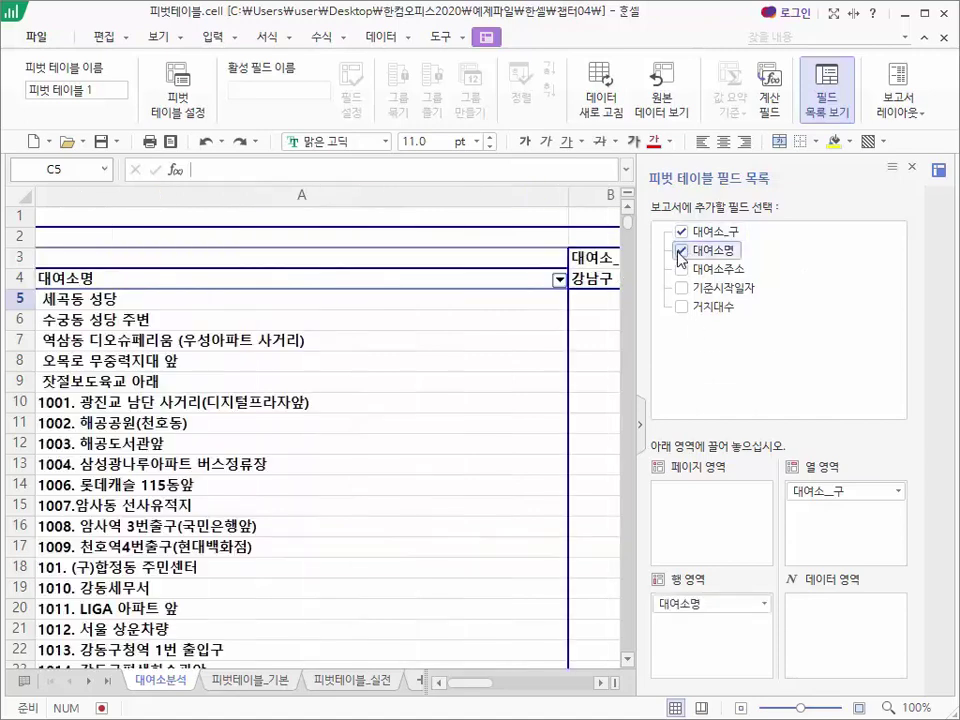
left_click(680, 253)
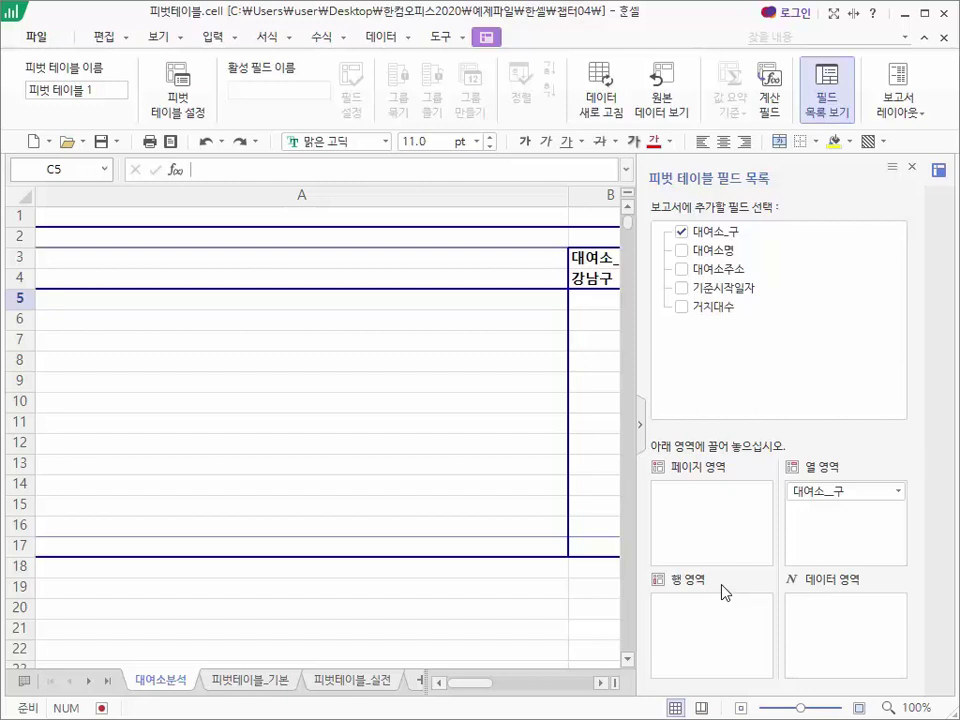
Take the 대여소_구 field out of the pivot table's column area, toggling its inclusion in the report on and off.
left_click(683, 233)
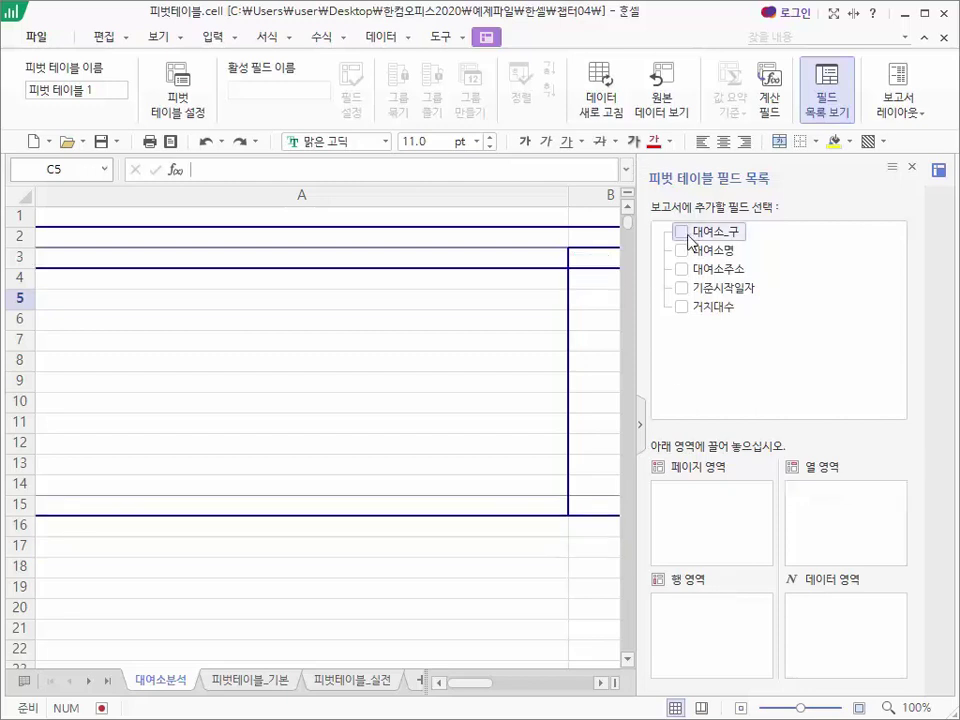
left_click(682, 232)
left_click(682, 232)
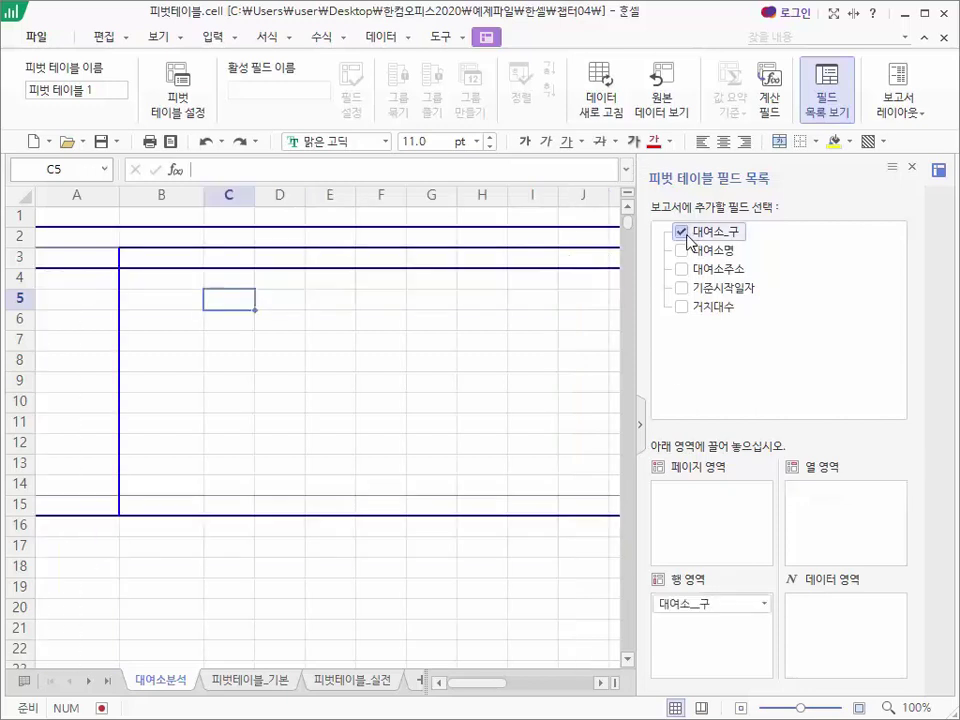
left_click(687, 236)
left_click(687, 236)
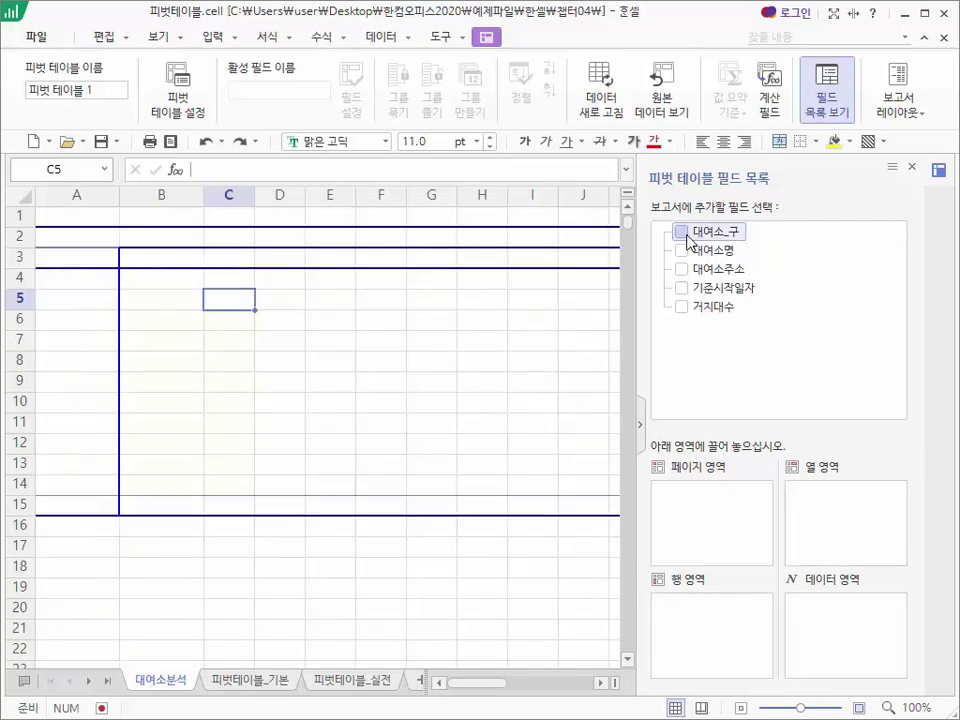
left_click(687, 236)
left_click(685, 234)
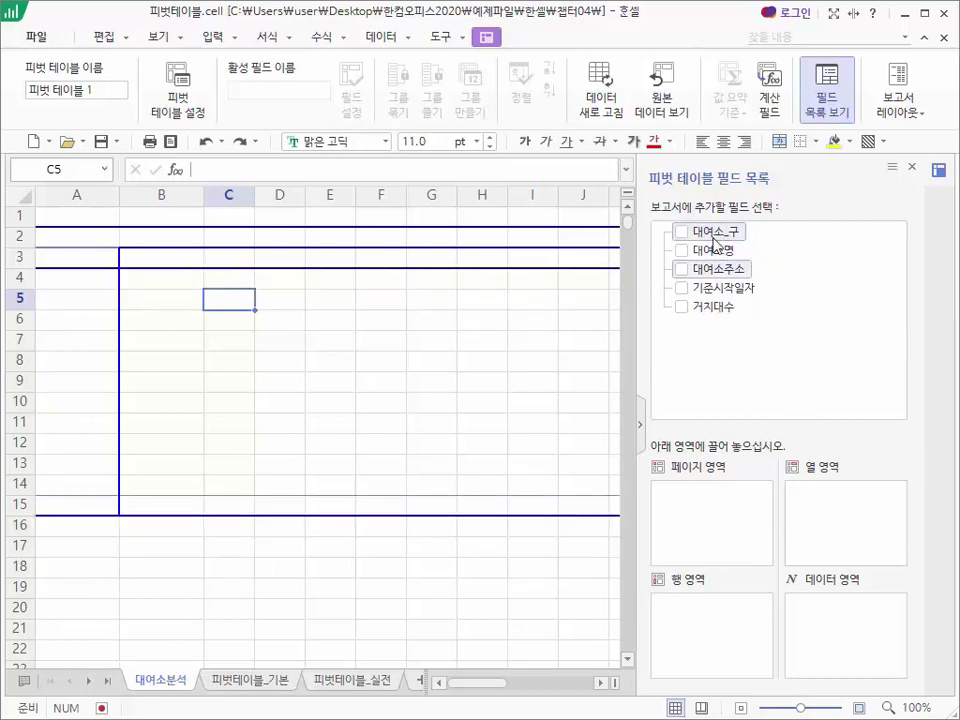
Try the 대여소_구 field in the row, column and data areas, and remove it from the pivot table.
left_click(682, 232)
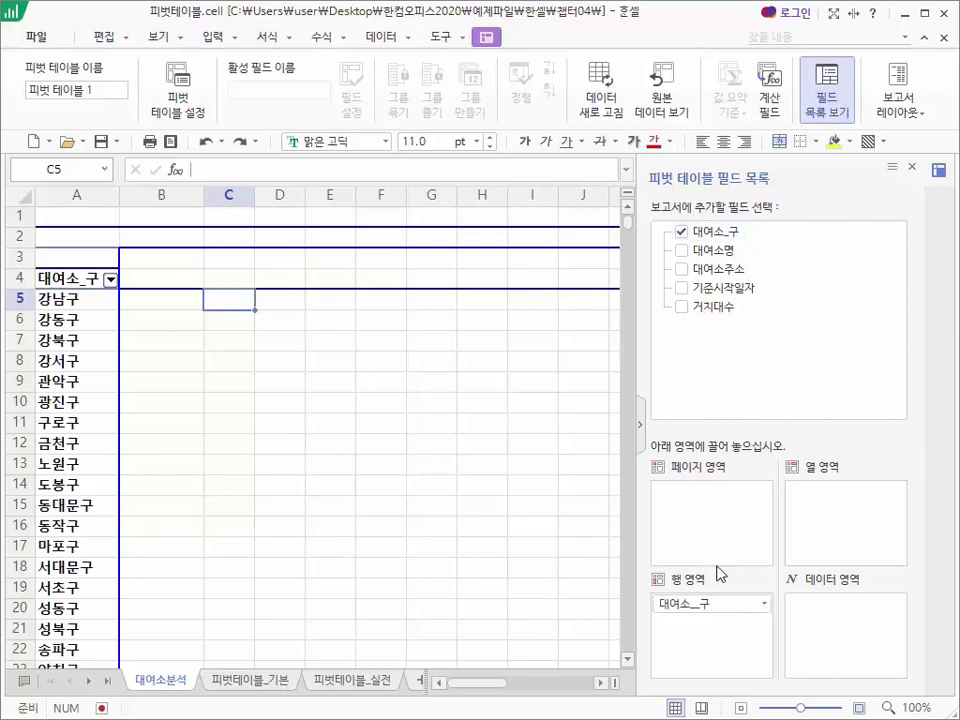
left_click_drag(713, 604, 843, 525)
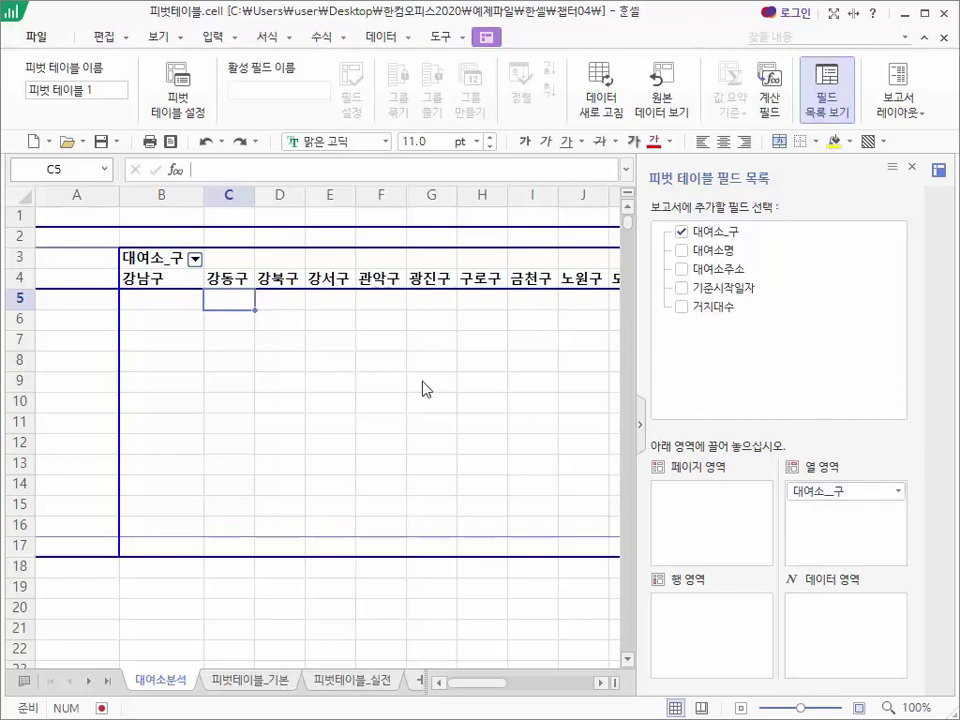
left_click_drag(793, 493, 840, 617)
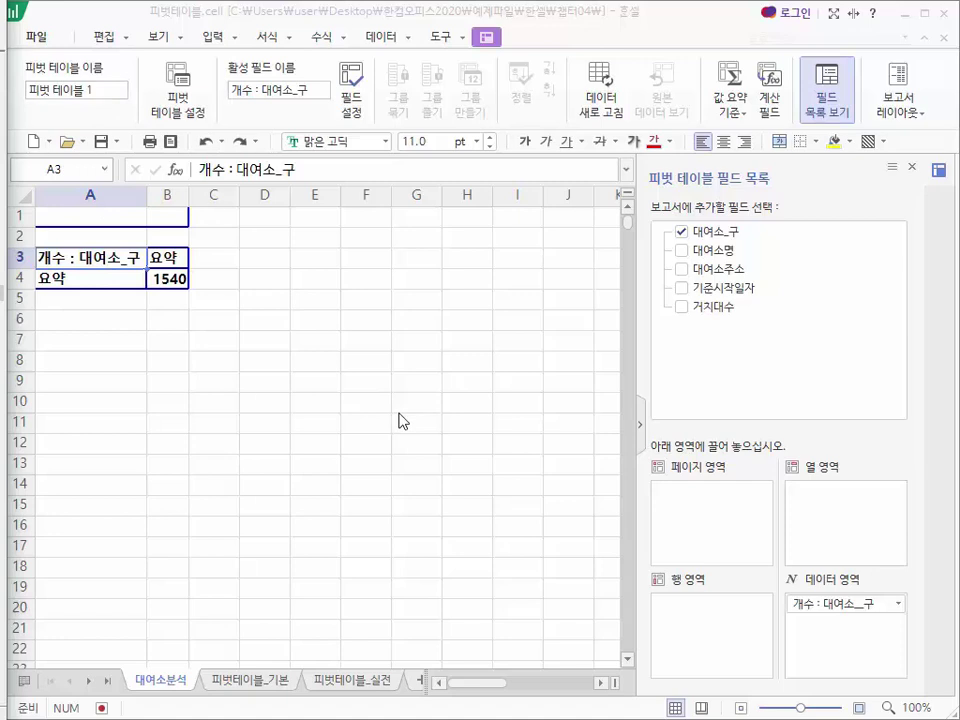
left_click(827, 605)
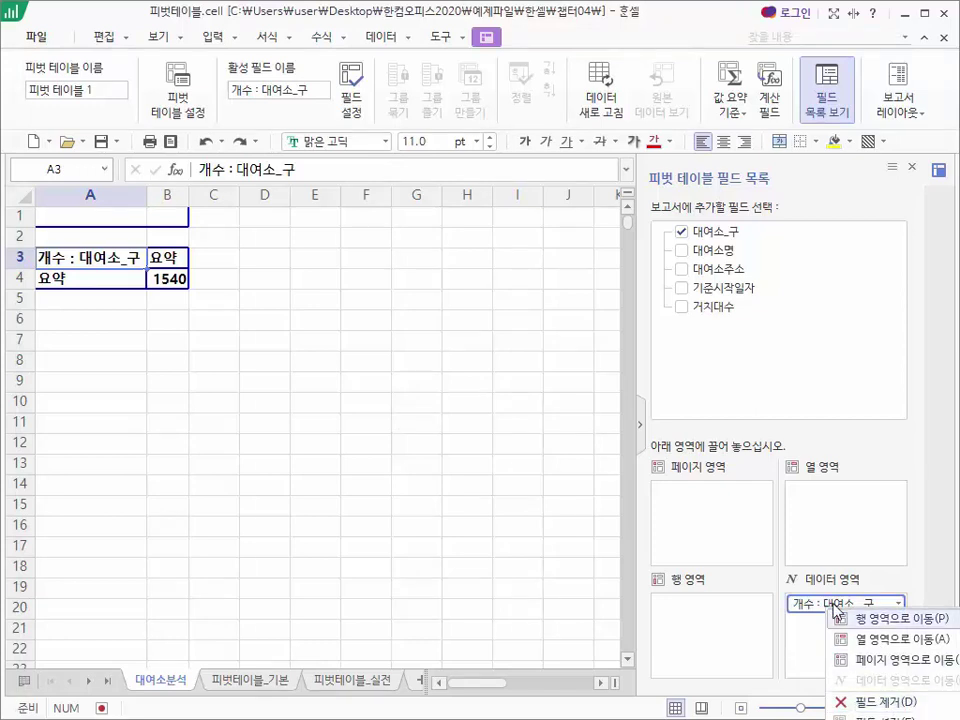
left_click(792, 606)
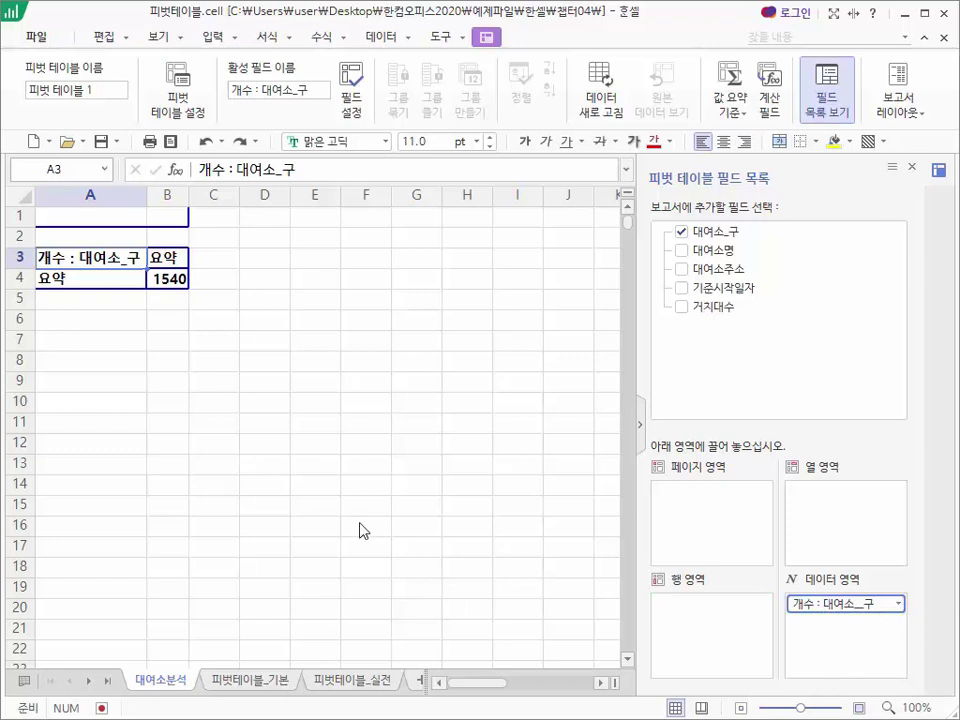
left_click_drag(362, 531, 362, 527)
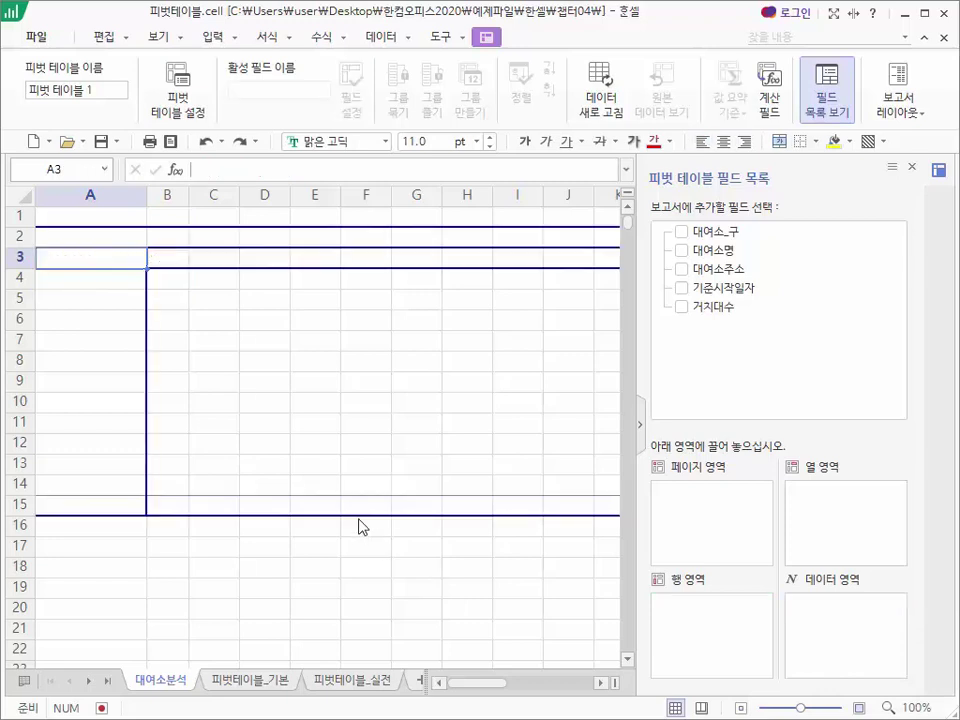
Add 대여소_구 again, shift it from the row area to the data area, and exclude it from the report.
left_click(682, 233)
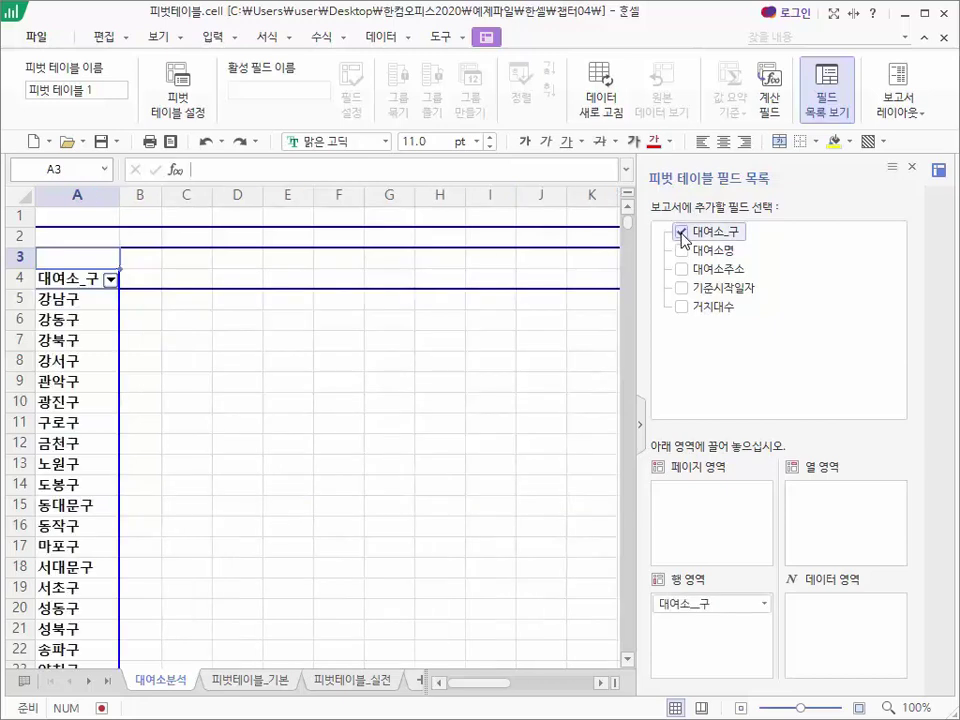
left_click_drag(708, 604, 876, 625)
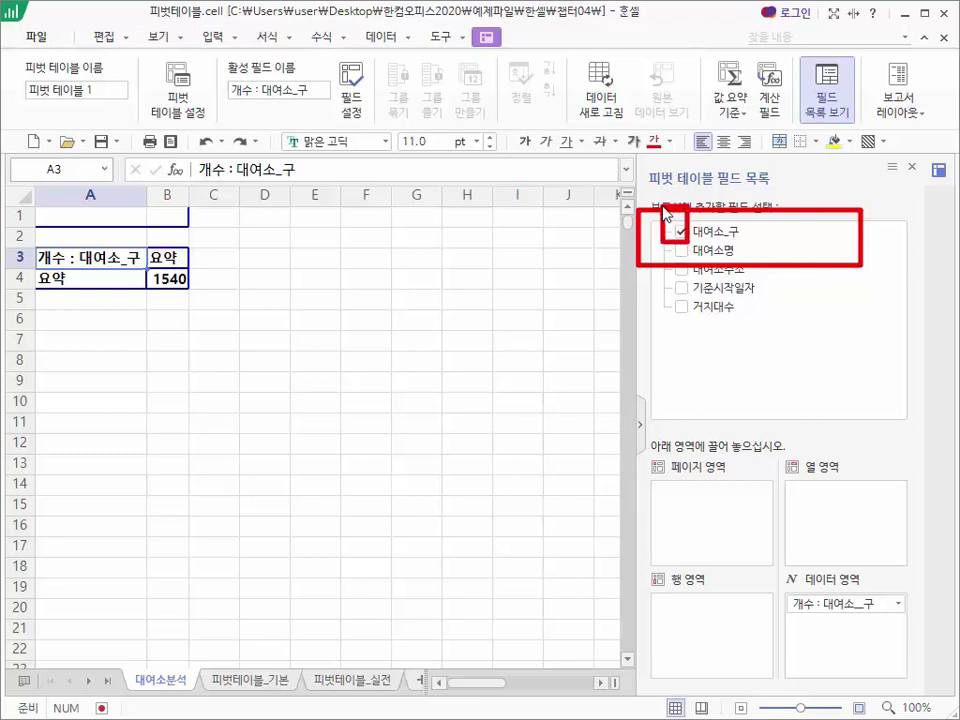
left_click(684, 236)
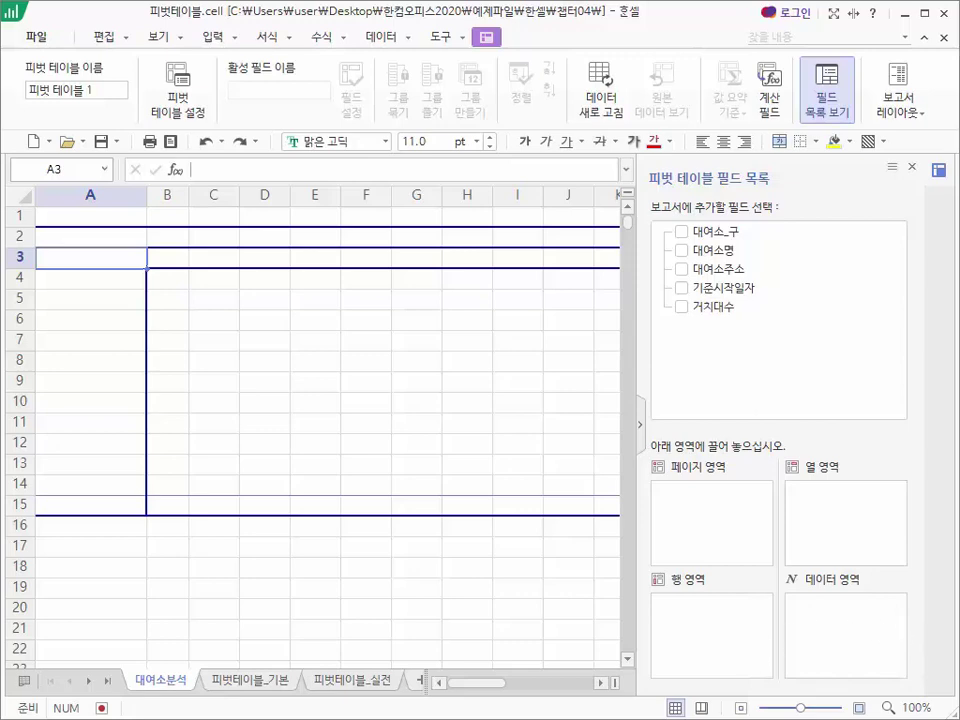
Place the 대여소_구 field in the row area and the 거치대수 field in the data area as a sum.
left_click(681, 232)
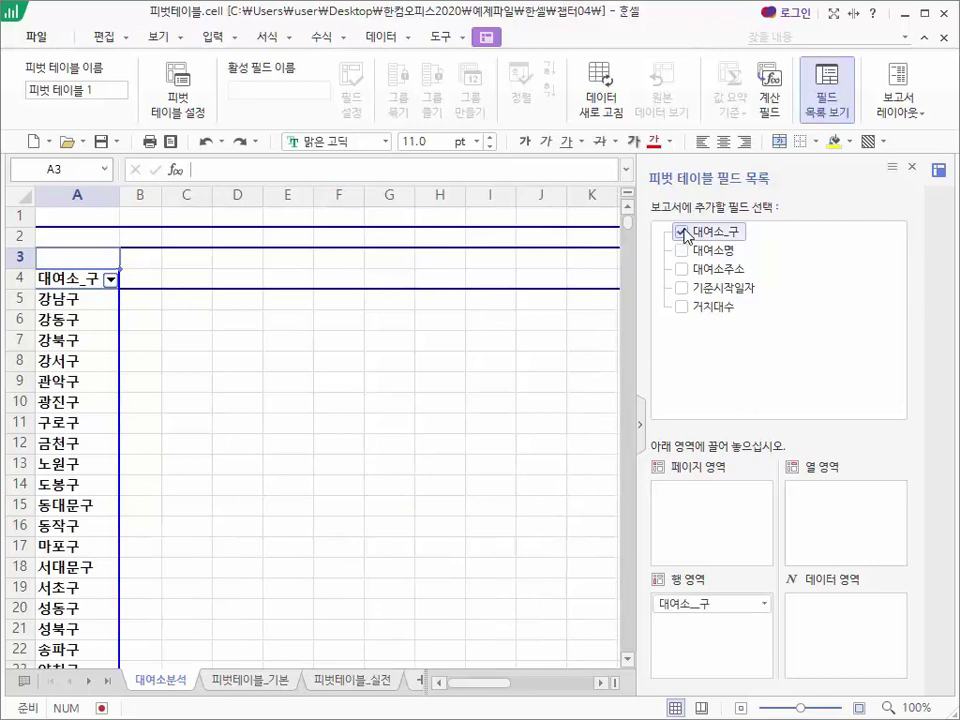
left_click_drag(728, 313, 855, 640)
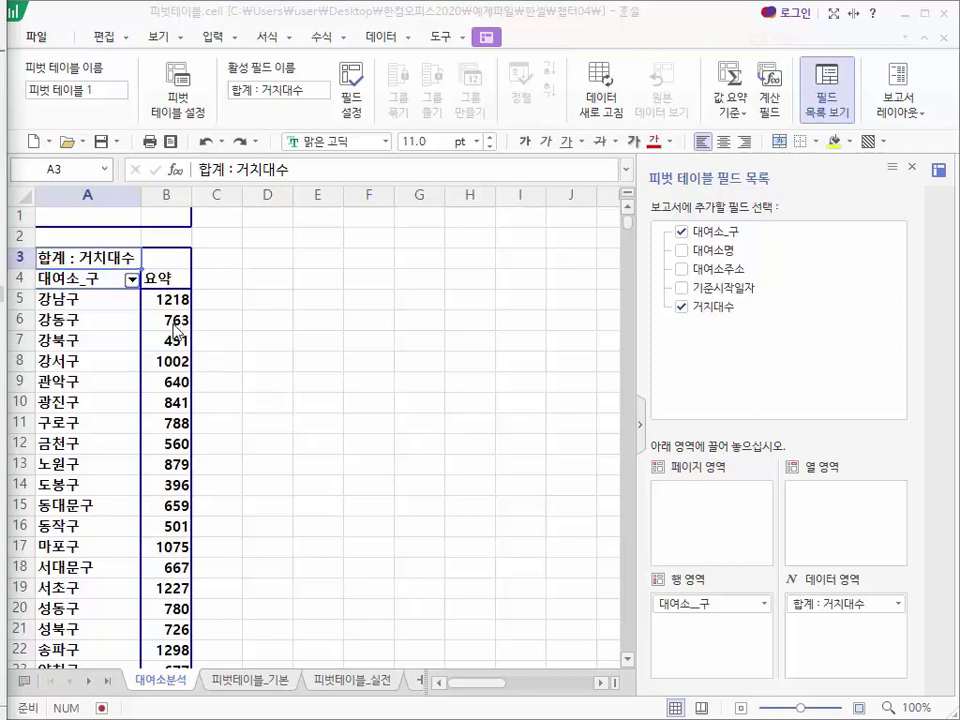
Filter the 대여소_구 row field to show only 용산구, 종로구 and 중구.
left_click(131, 282)
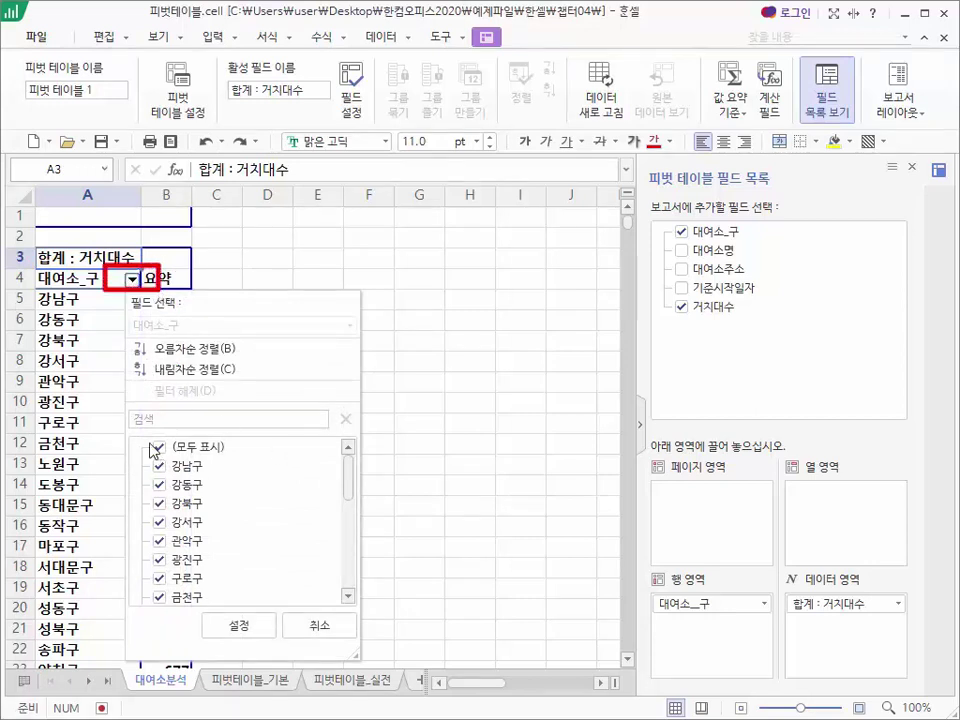
left_click(132, 279)
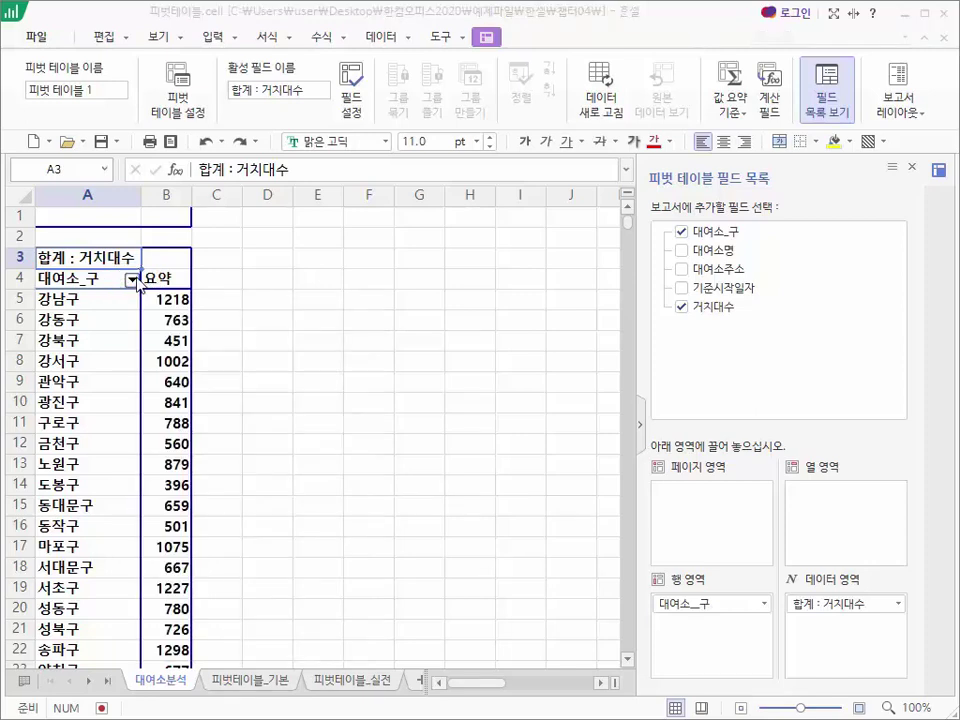
left_click(132, 279)
left_click(176, 450)
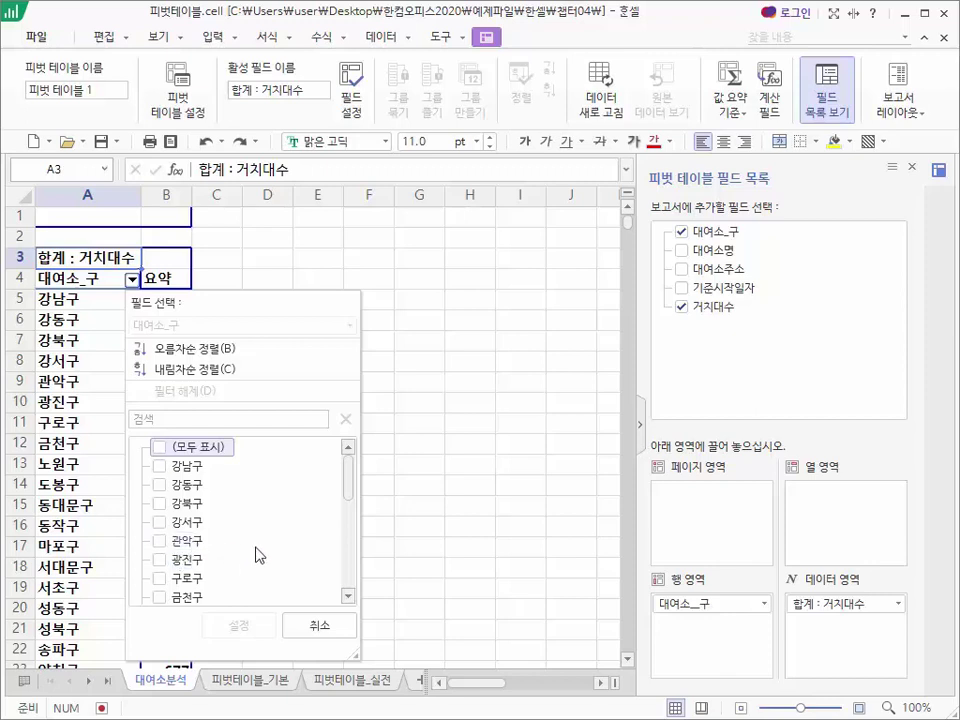
scroll(237, 570, "down", 5)
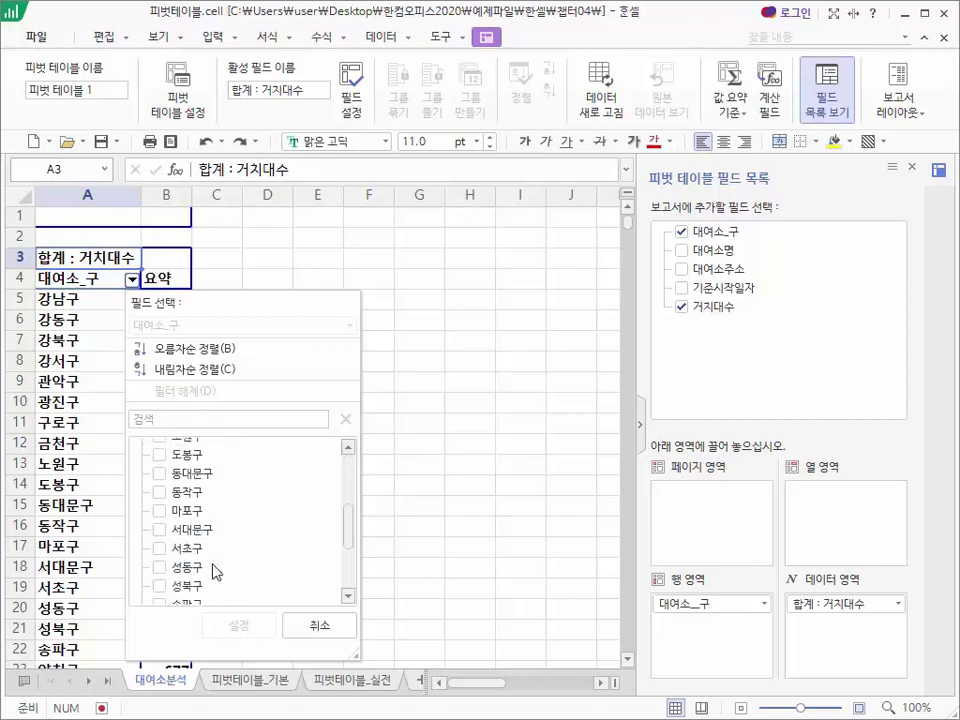
scroll(214, 572, "down", 1)
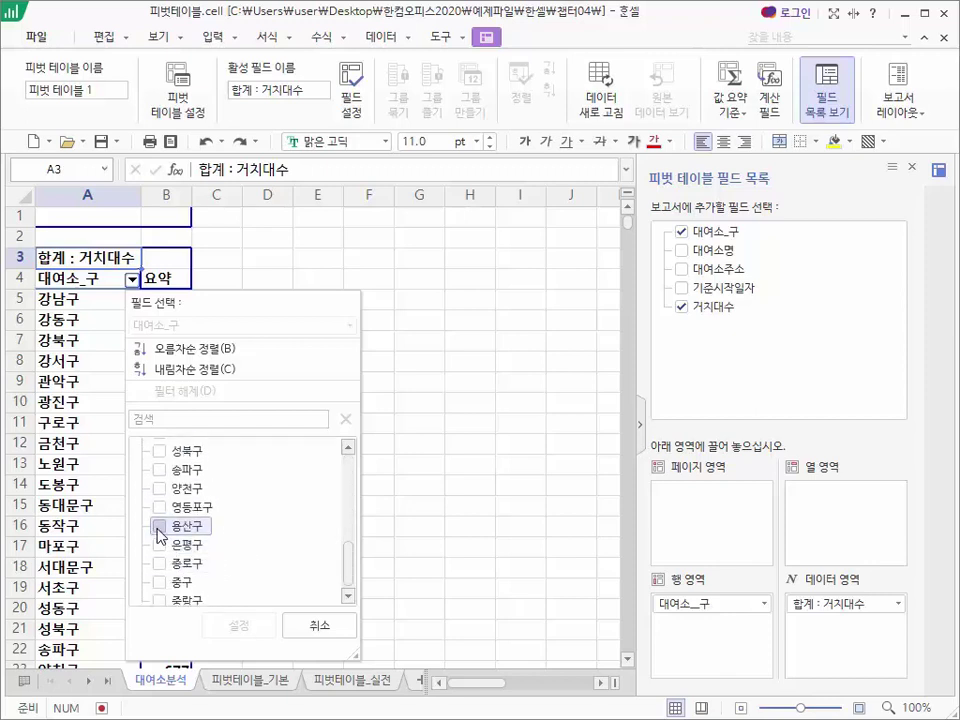
left_click(160, 527)
left_click(198, 580)
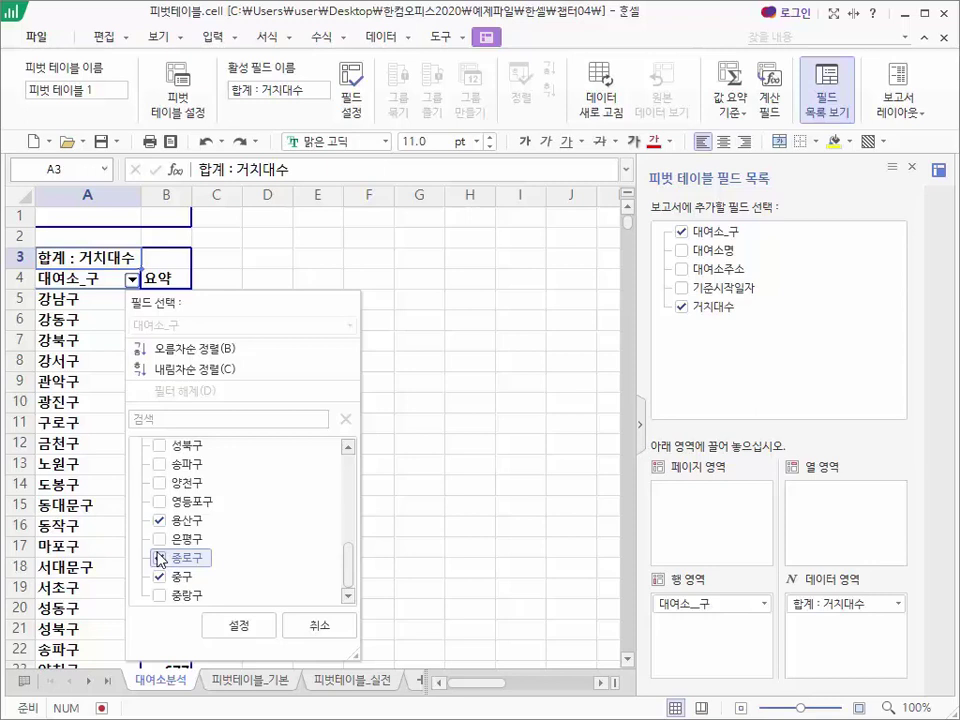
left_click(158, 558)
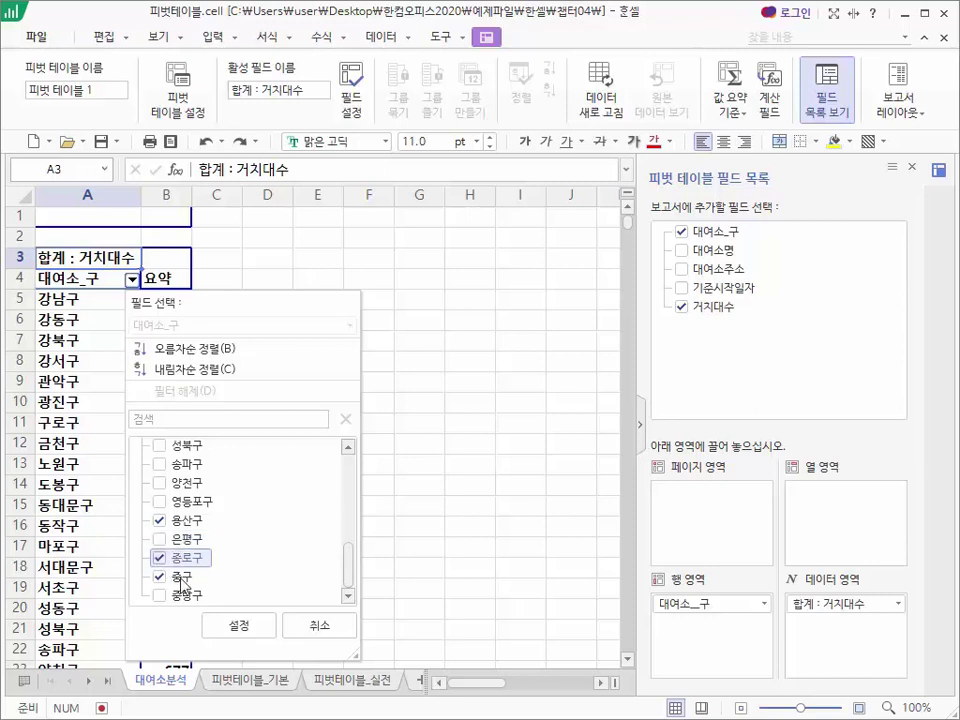
left_click(240, 628)
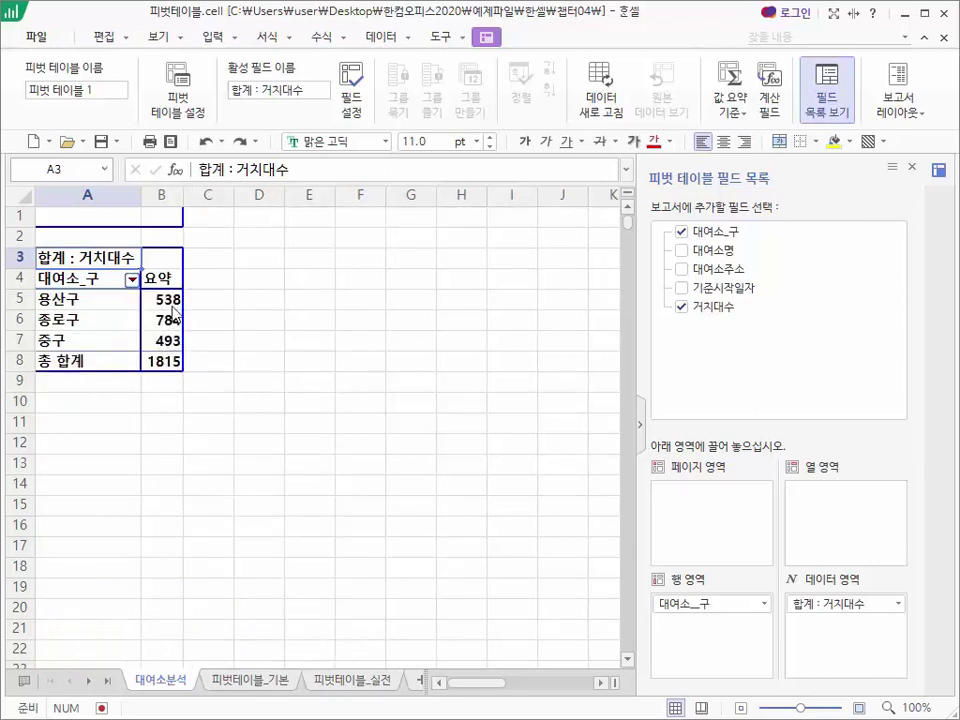
Select the 종로구 row of the filtered result and clear the filter on the 대여소_구 field.
mouse_move(165, 299)
left_mouse_down()
mouse_move(183, 348)
mouse_move(98, 350)
mouse_move(105, 327)
mouse_move(160, 320)
left_mouse_up()
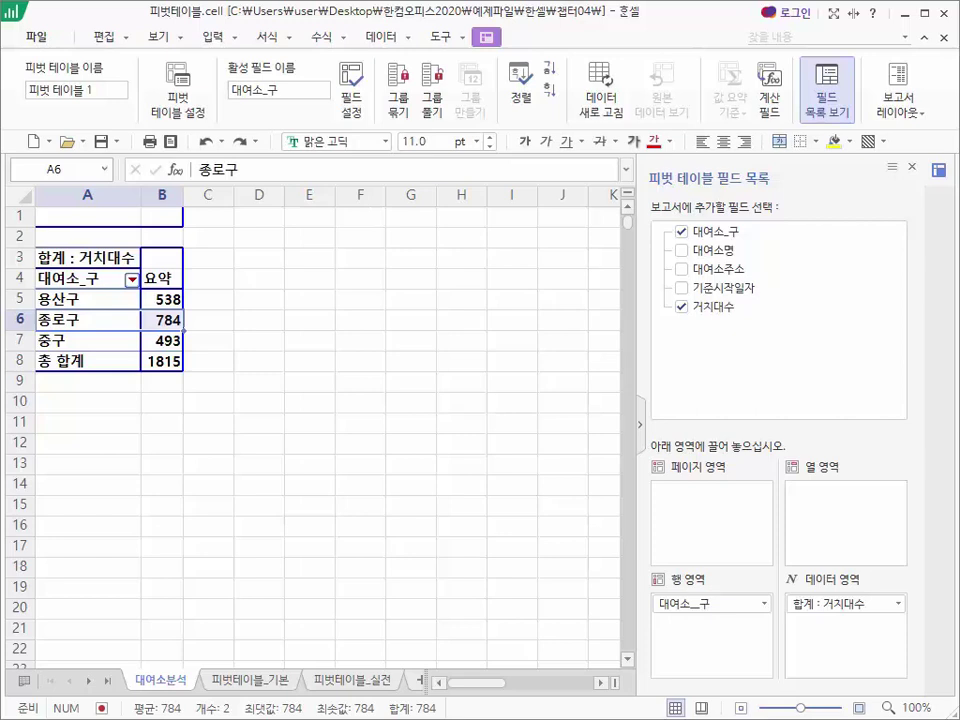
left_click(131, 281)
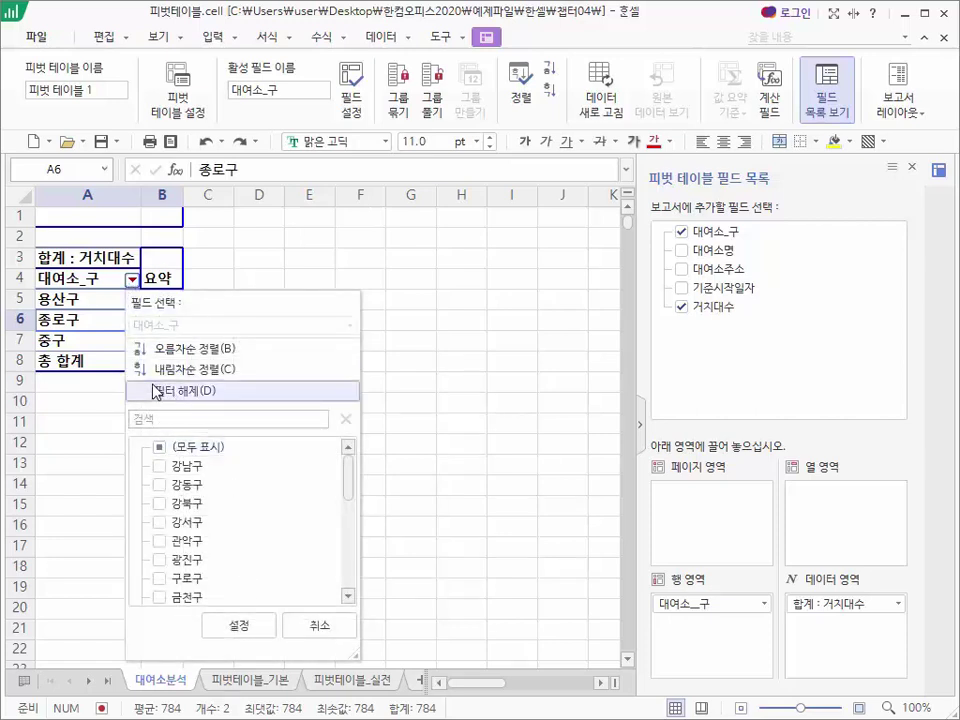
left_click(155, 391)
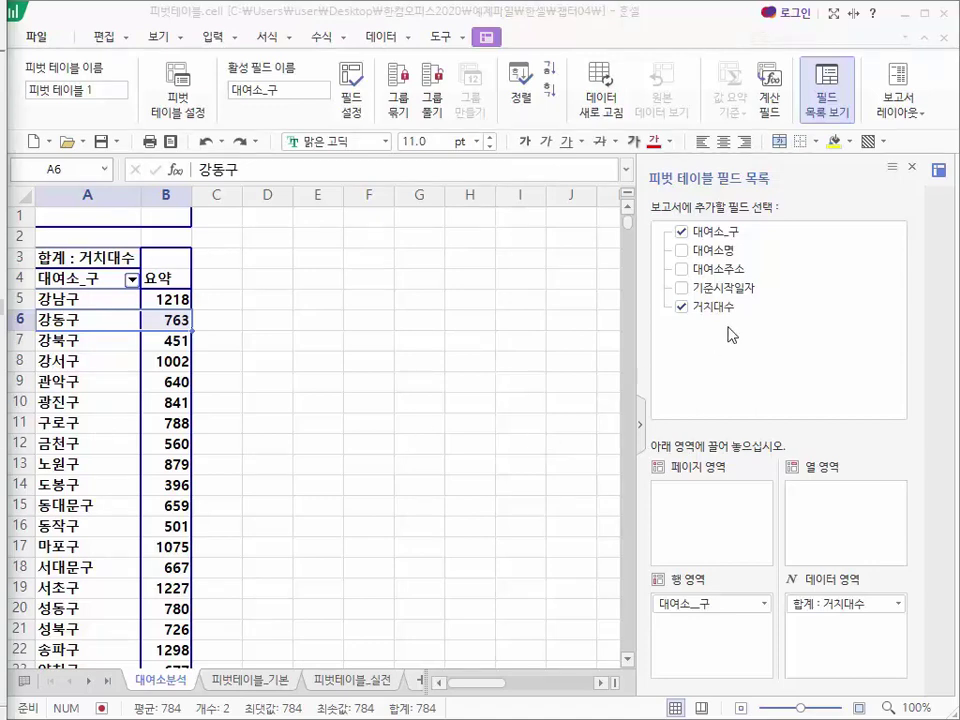
Add the 거치대수 field to the data area two more times.
left_click_drag(728, 306, 838, 654)
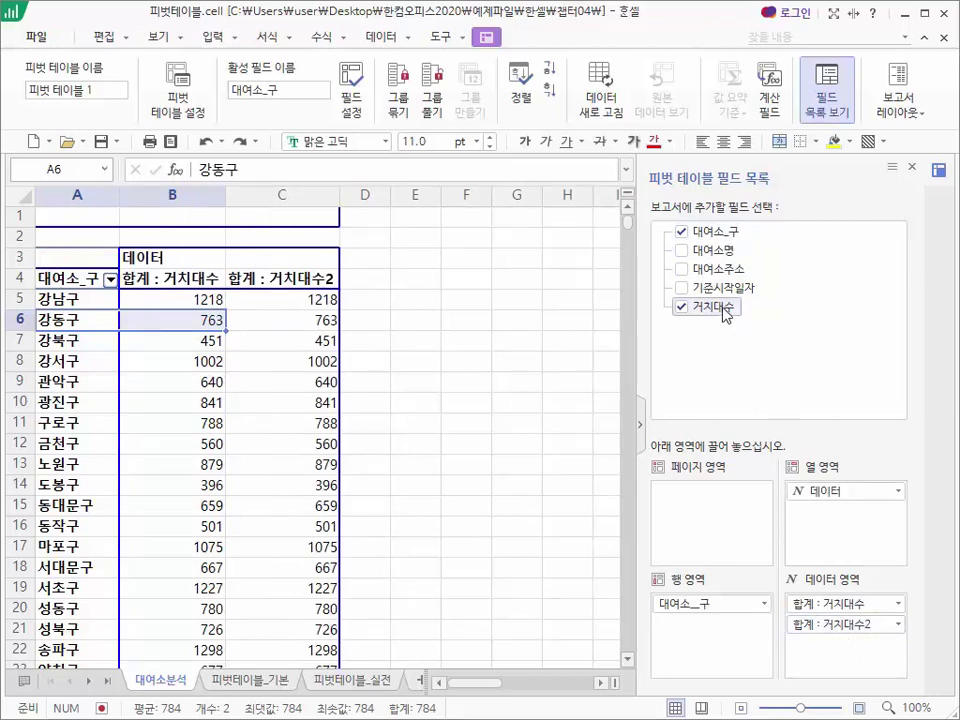
left_click_drag(721, 308, 884, 645)
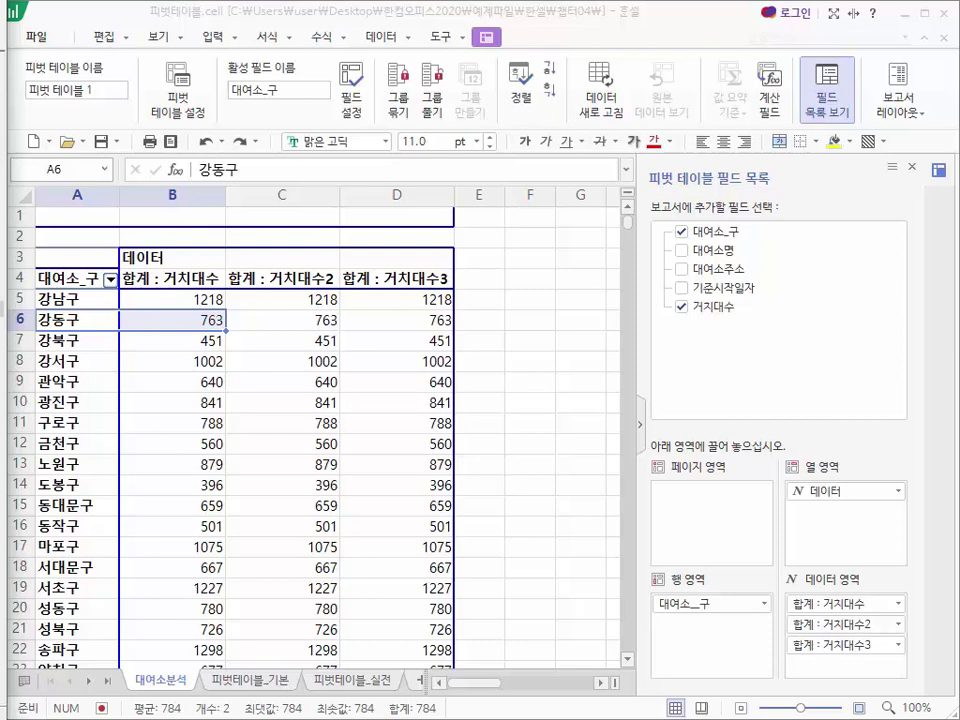
Examine the second 거치대수 data column, its available summary functions and its pivot field settings without changing them.
left_click(293, 306)
left_click_drag(285, 278, 267, 470)
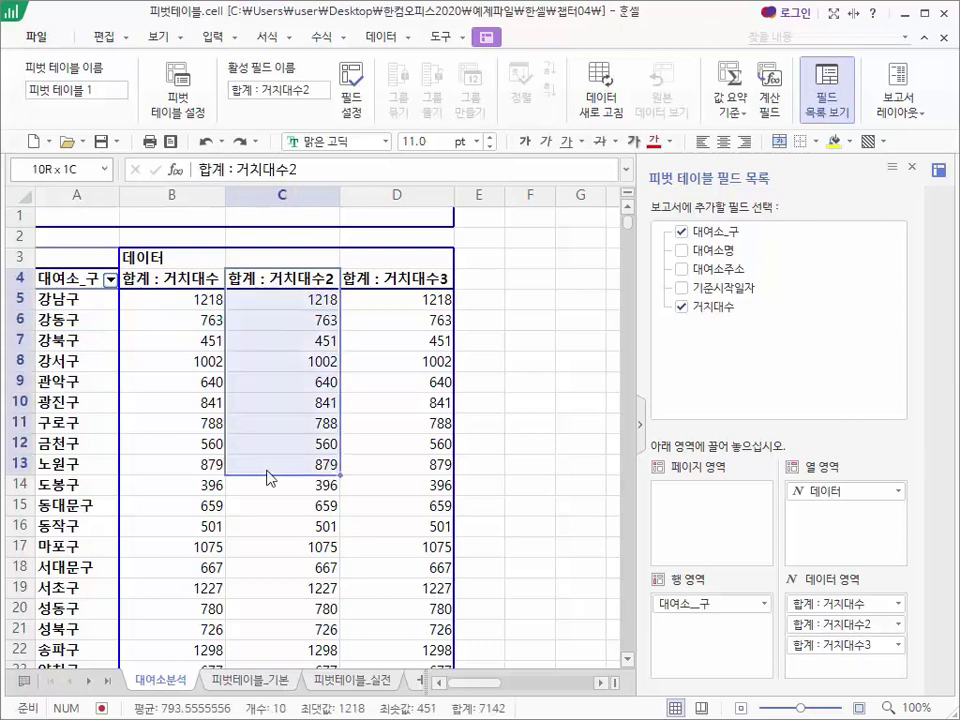
left_click(278, 324)
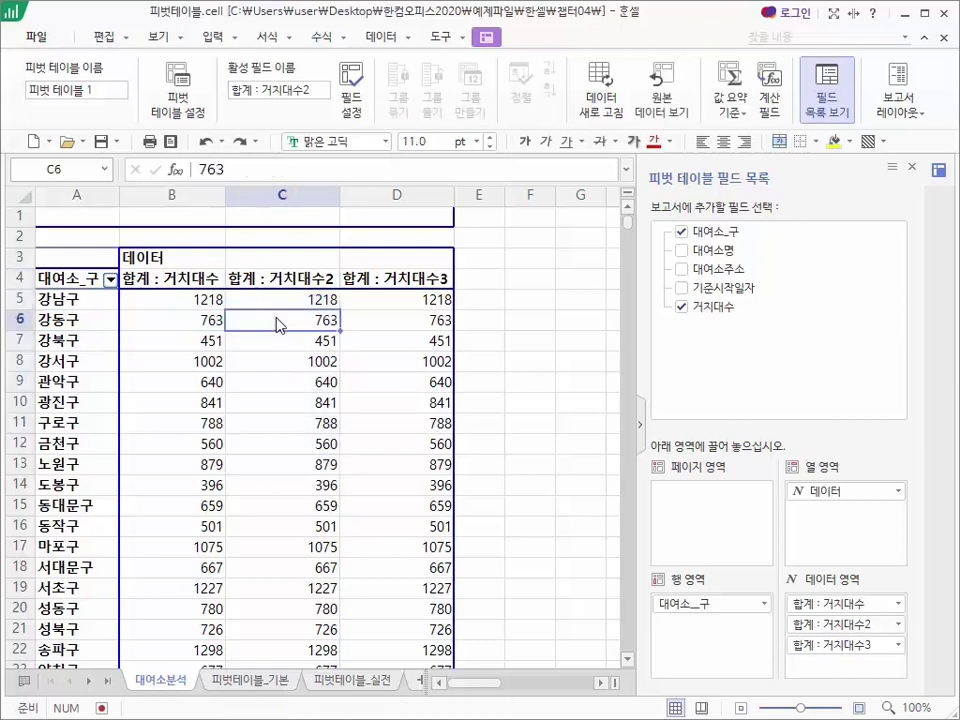
right_click(279, 325)
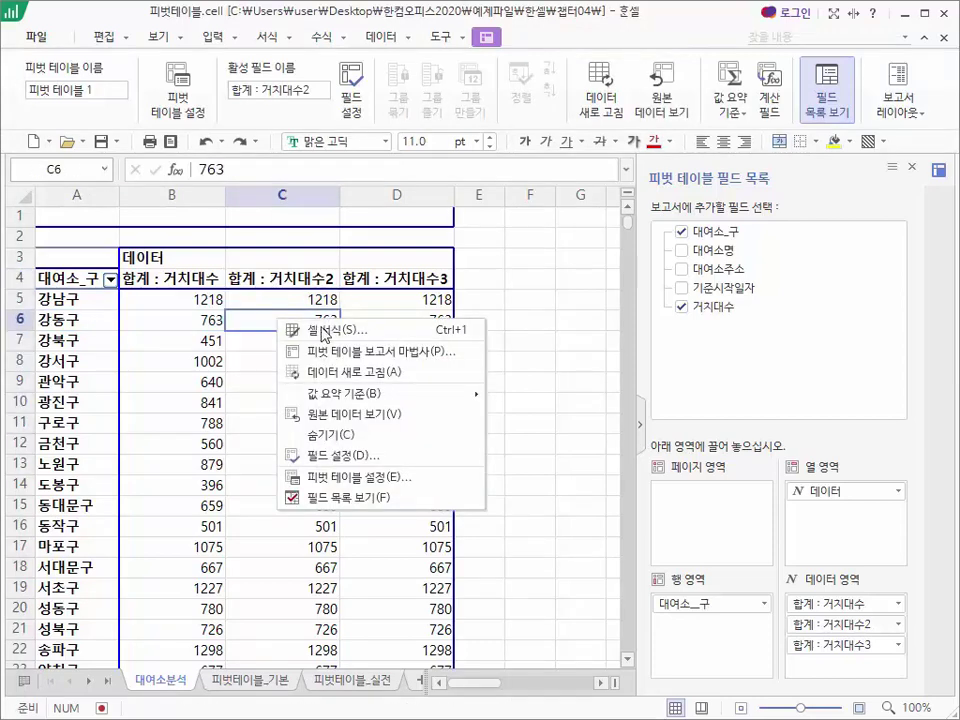
mouse_move(372, 394)
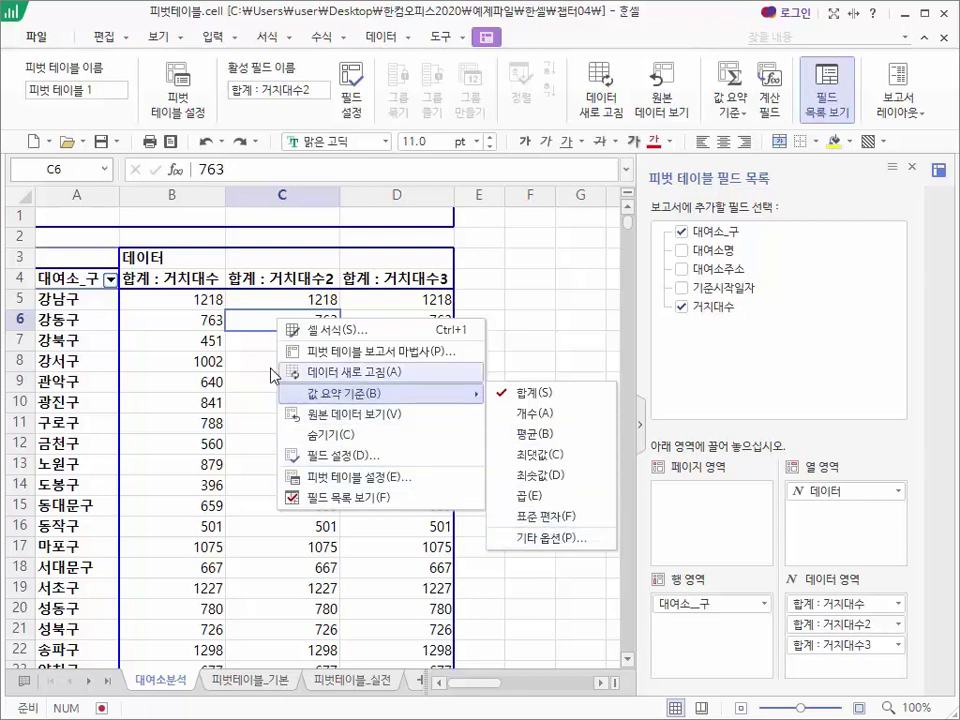
left_click(257, 328)
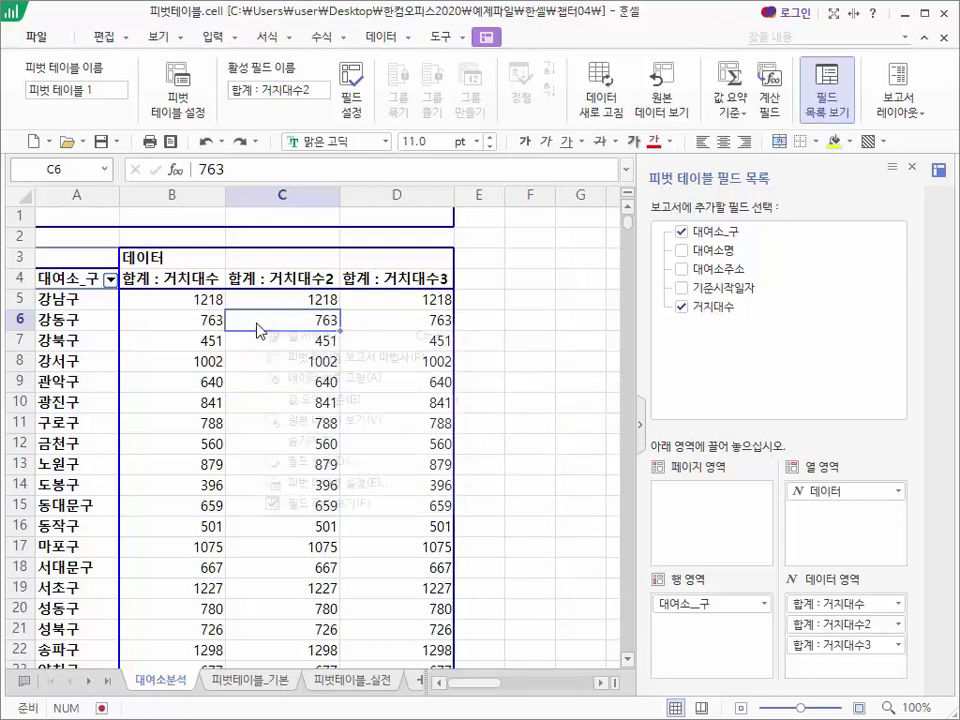
right_click(257, 326)
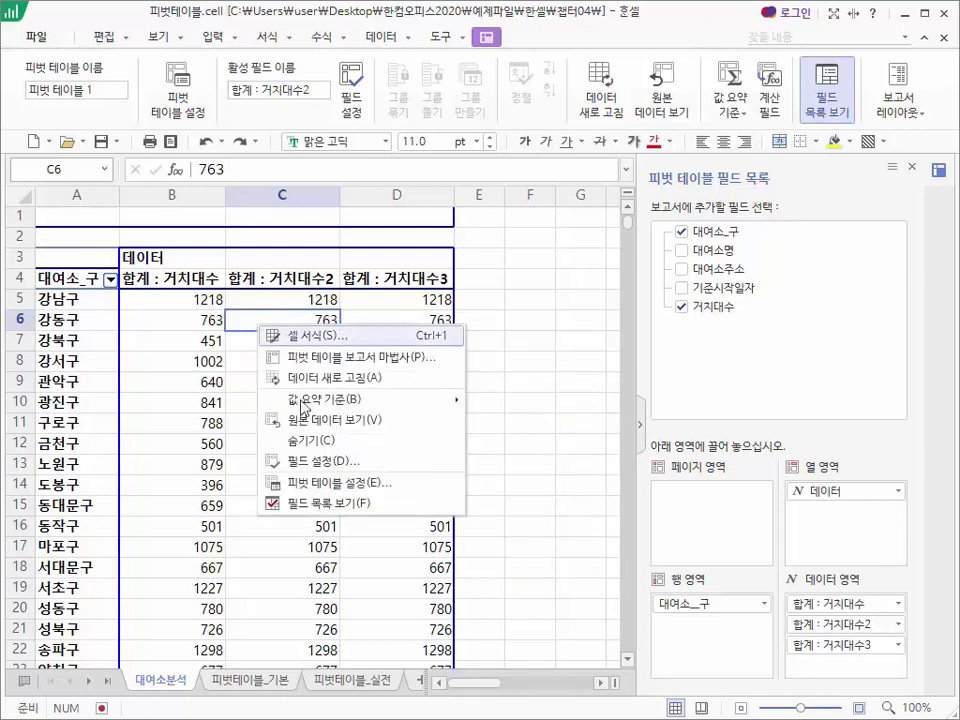
left_click(333, 466)
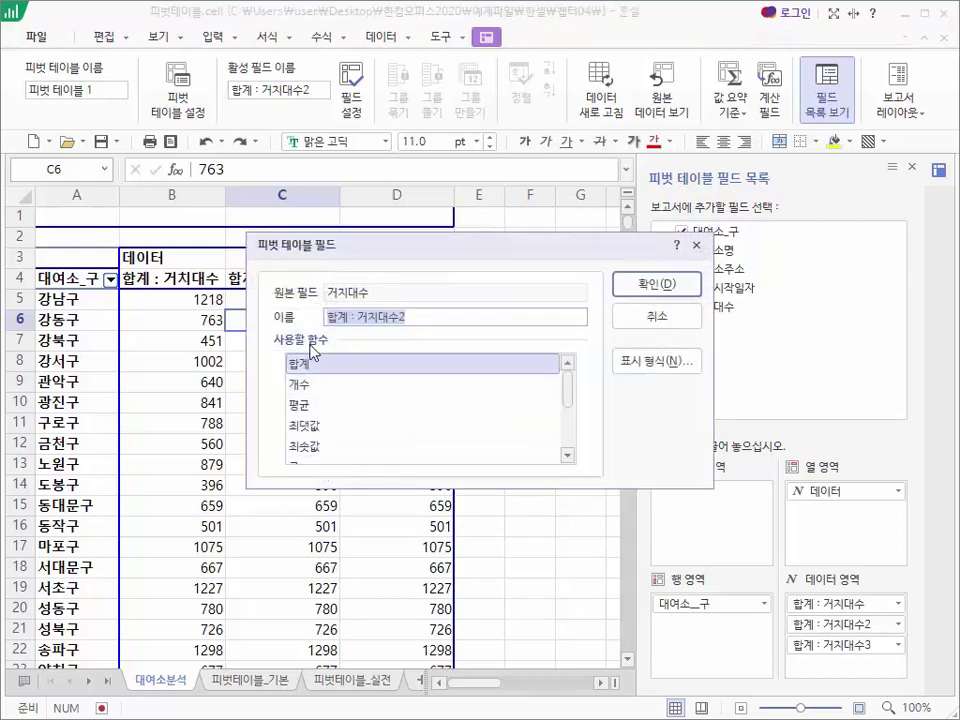
left_click(653, 322)
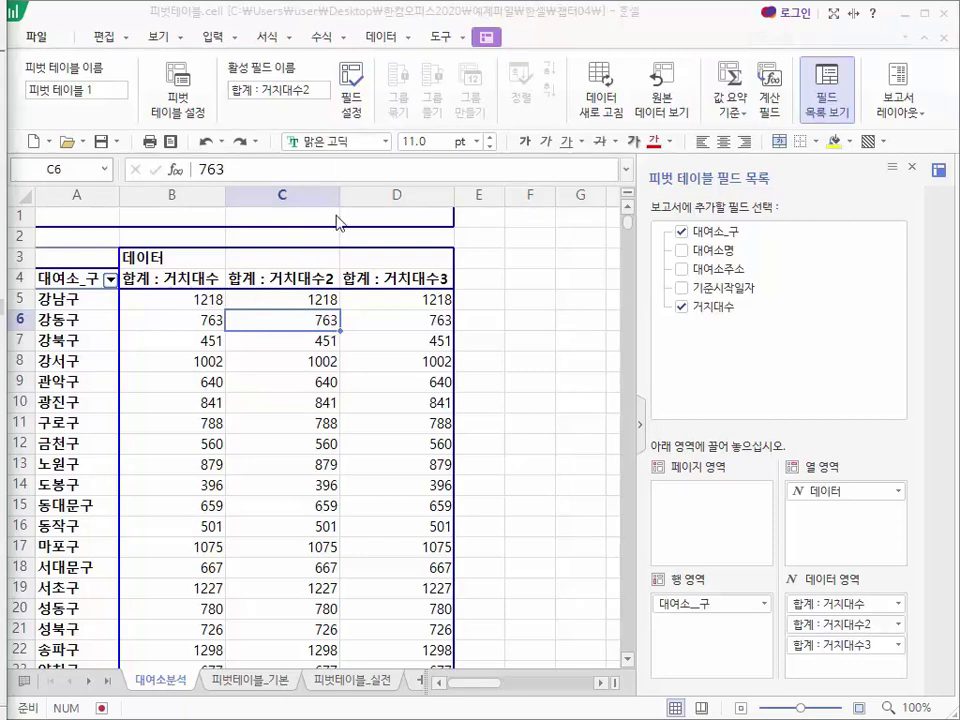
Set the second 거치대수 data field to summarize by 최댓값 in its field settings.
right_click(303, 320)
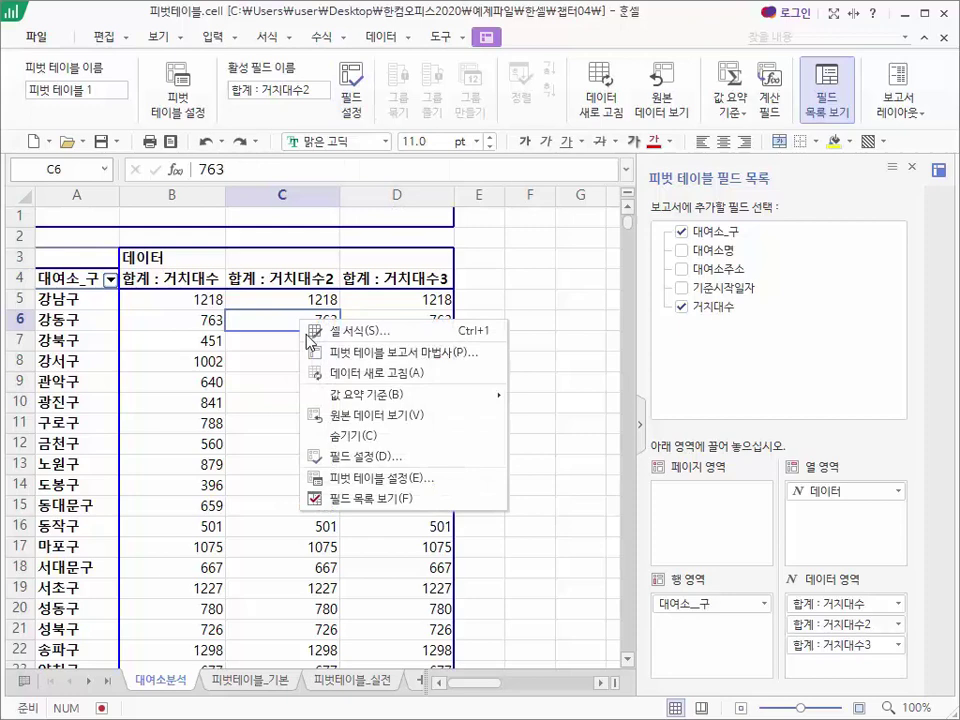
left_click(350, 461)
left_click(335, 427)
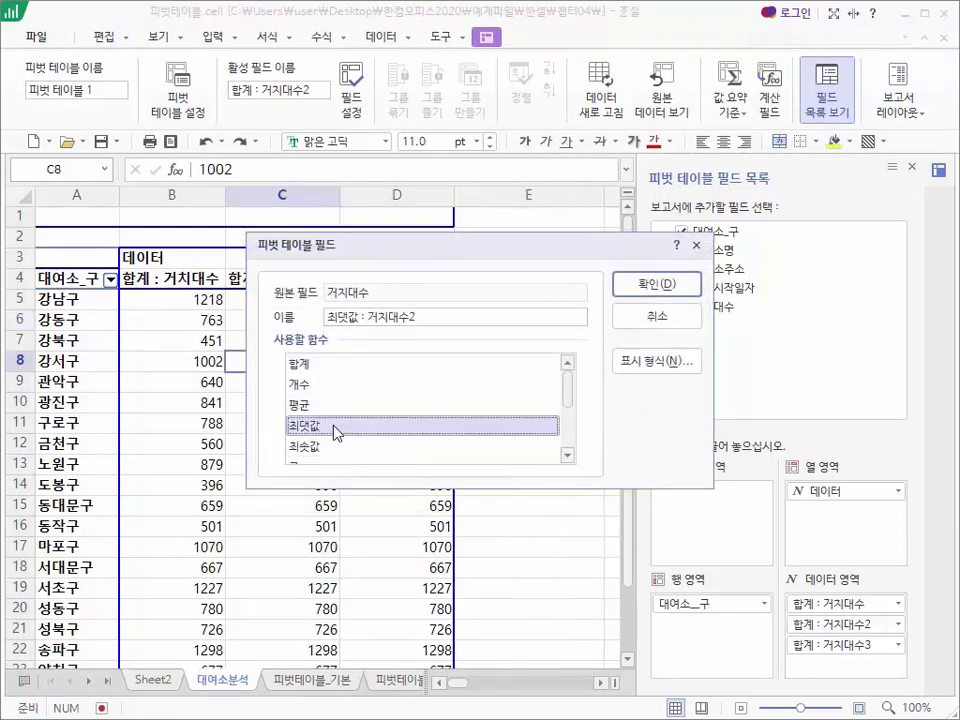
left_click(656, 285)
scroll(176, 248, "down", 1)
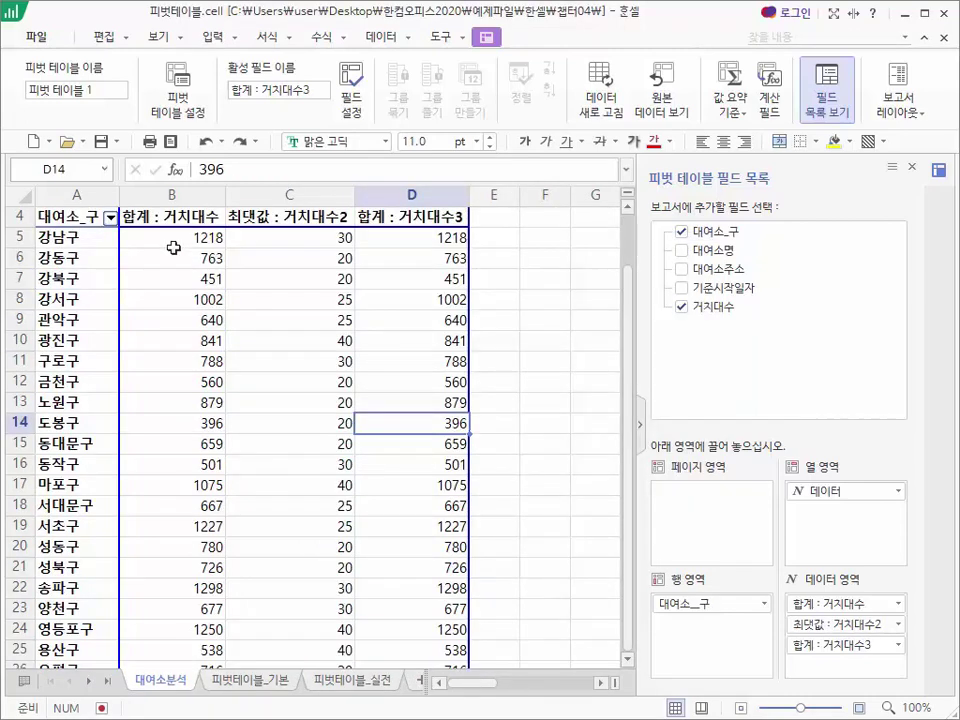
Summarize the first 거치대수 data field by 개수 and the second one by 합계.
right_click(176, 250)
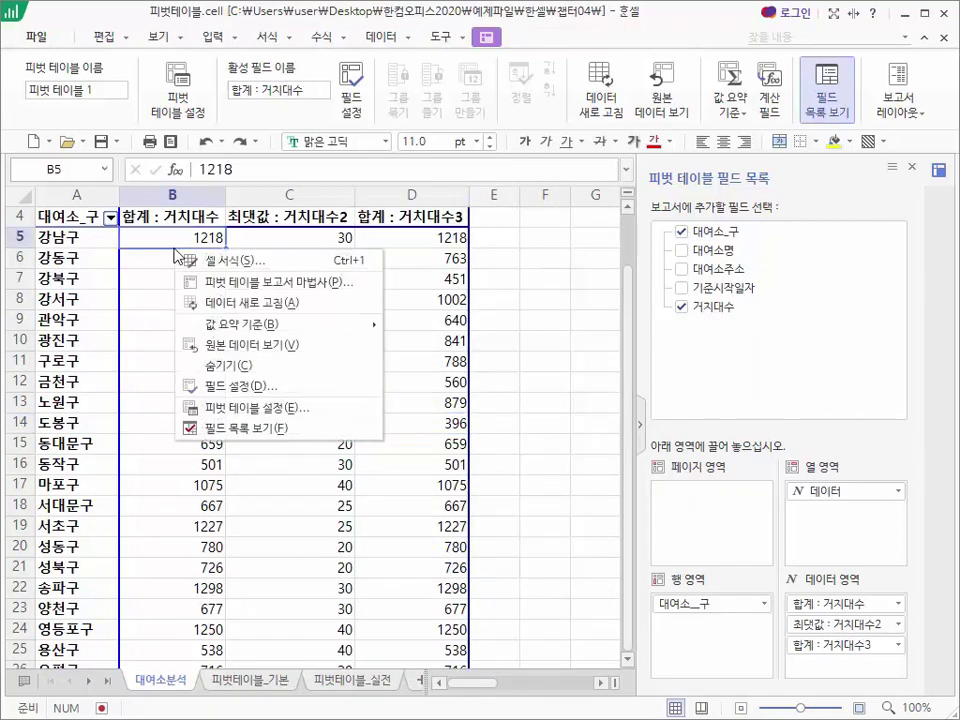
mouse_move(195, 324)
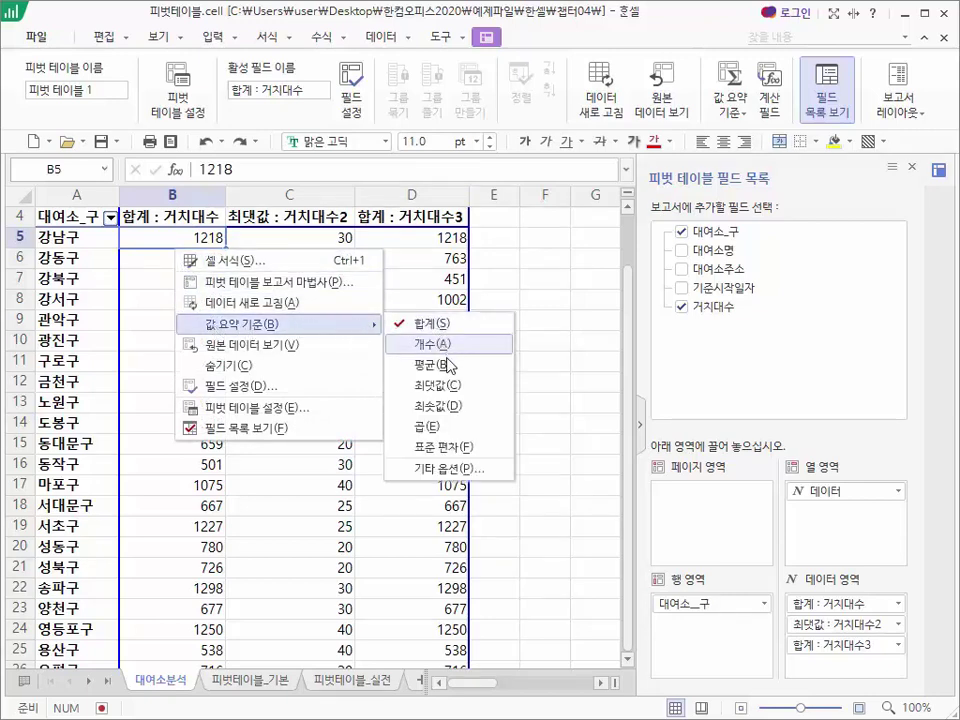
left_click(421, 345)
right_click(288, 246)
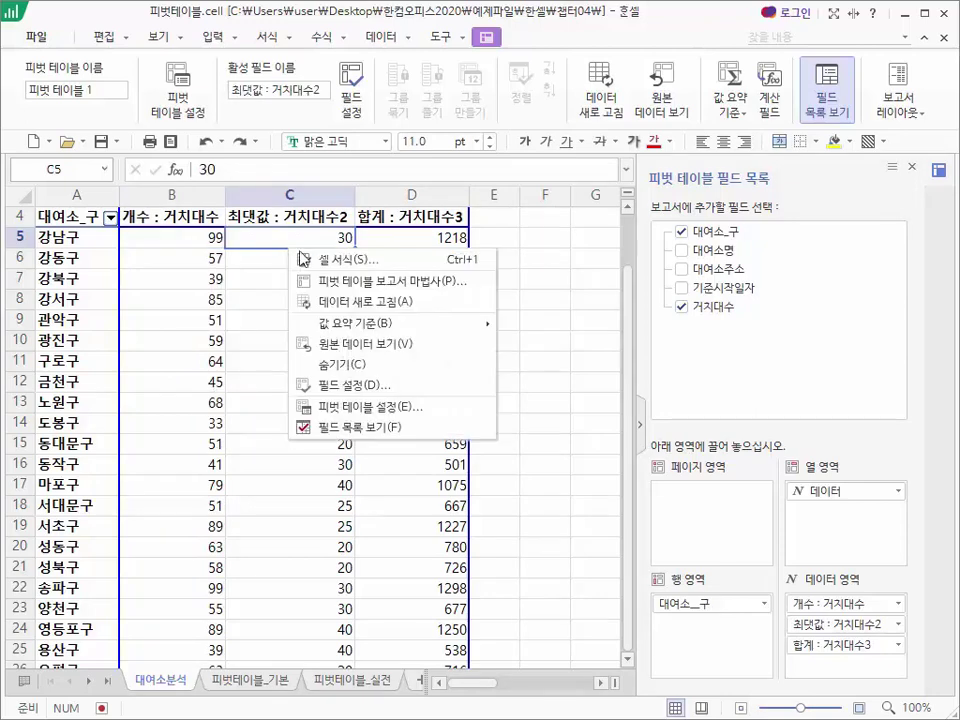
mouse_move(400, 330)
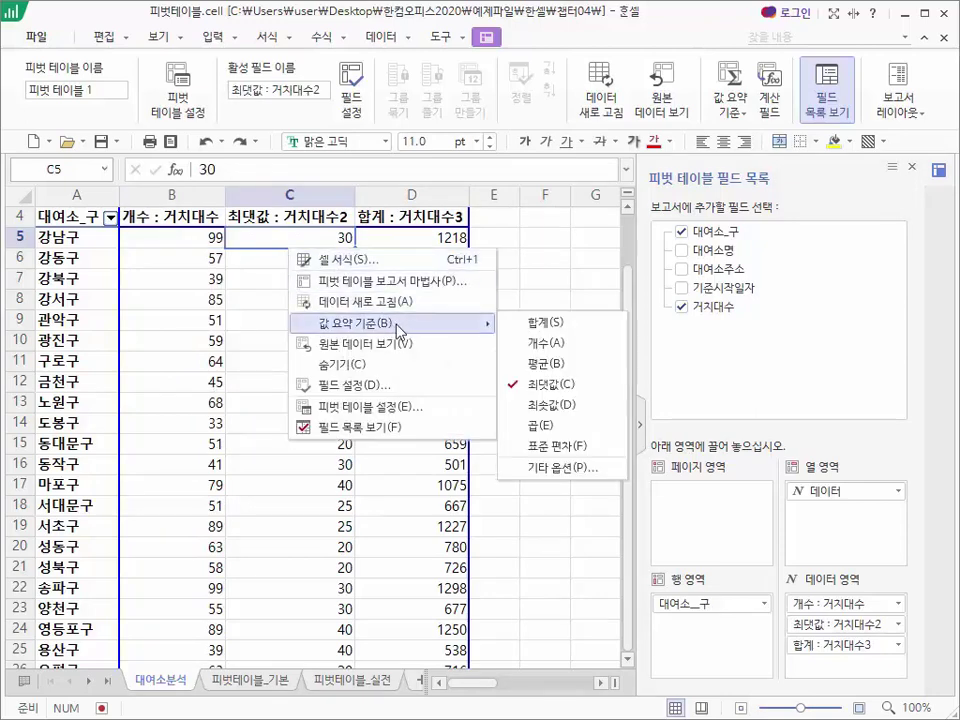
left_click(541, 325)
Summarize the third 거치대수 data field by 최댓값.
right_click(382, 248)
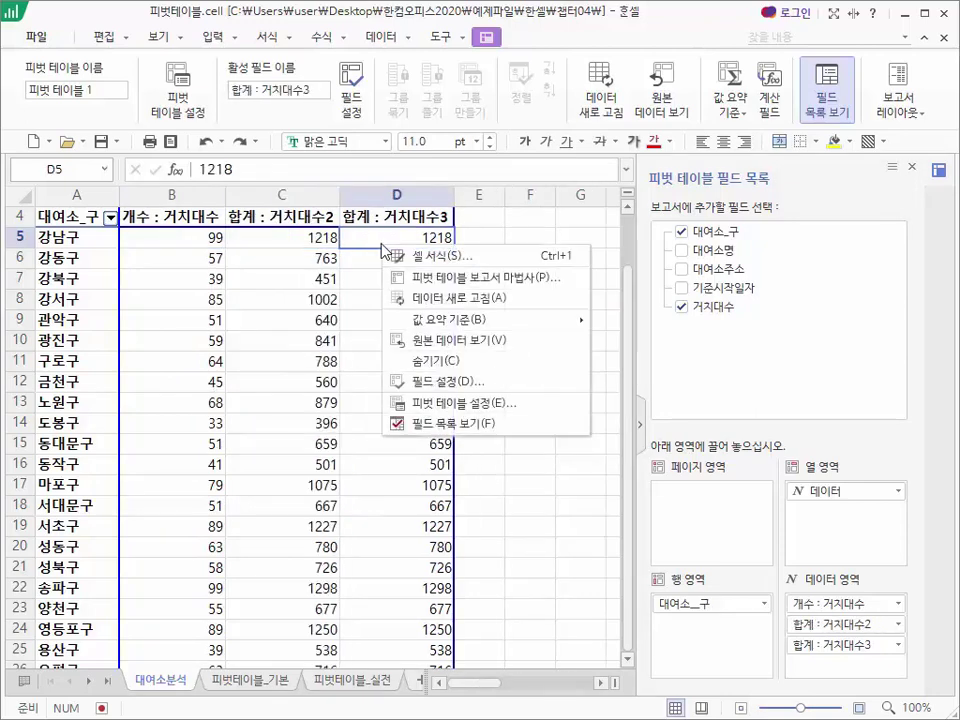
mouse_move(432, 324)
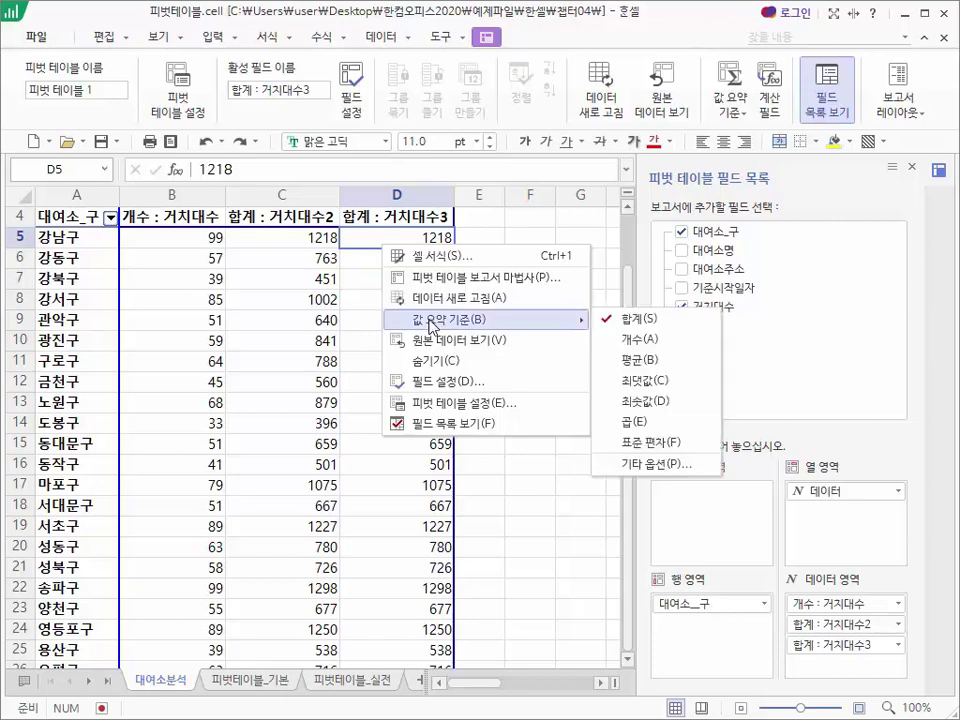
left_click(645, 380)
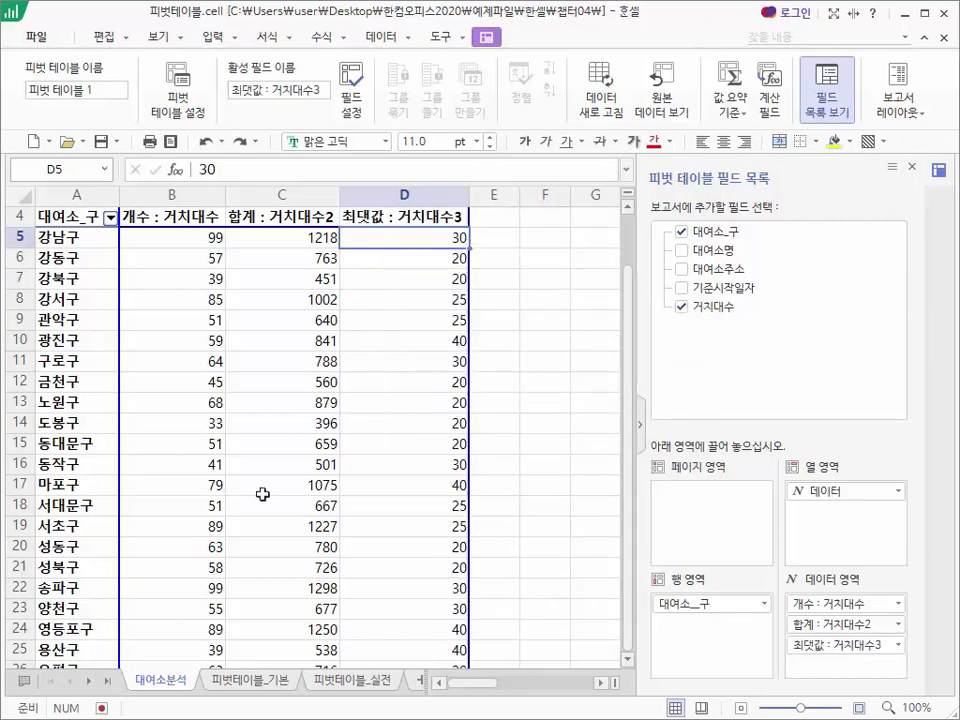
Compare the 거치대수 sum and maximum values of the 도봉구 and 송파구 rows.
left_click_drag(281, 242, 392, 583)
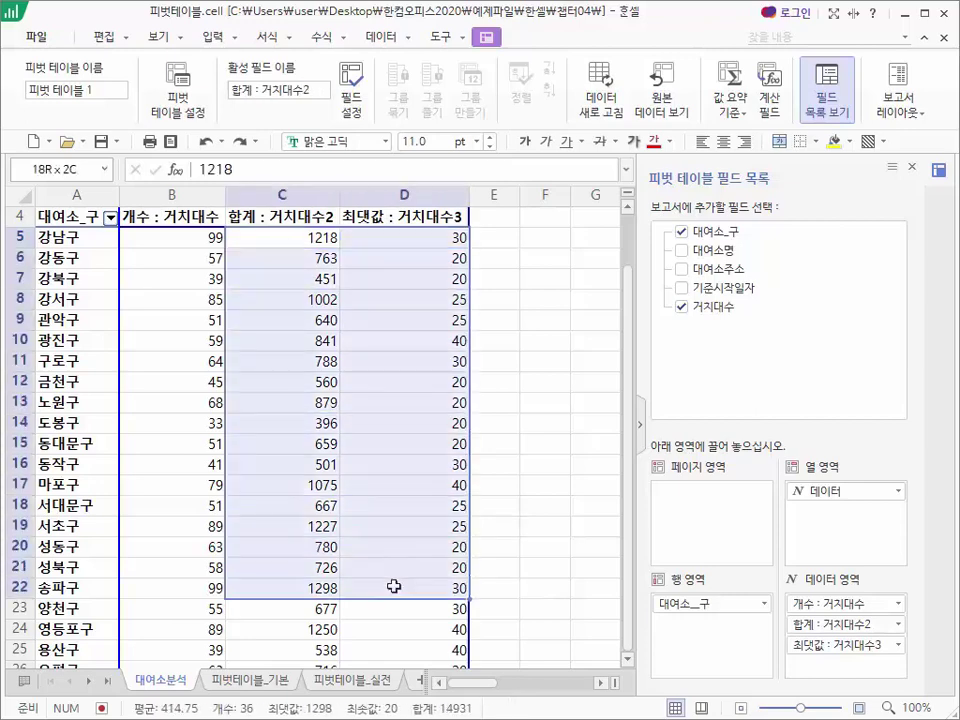
left_click(272, 520)
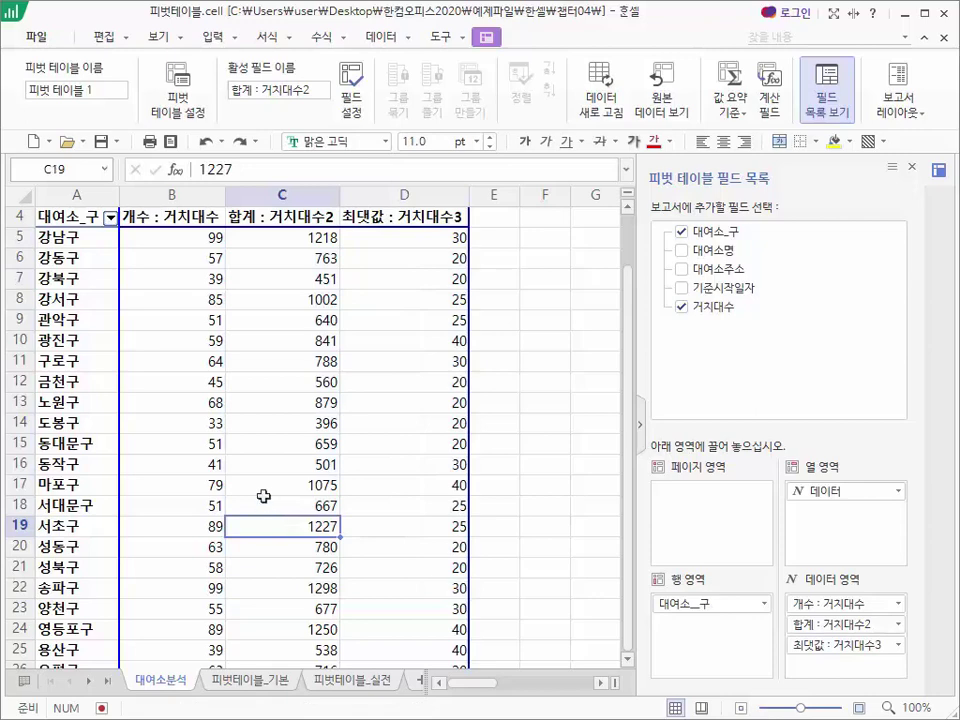
left_click(257, 423)
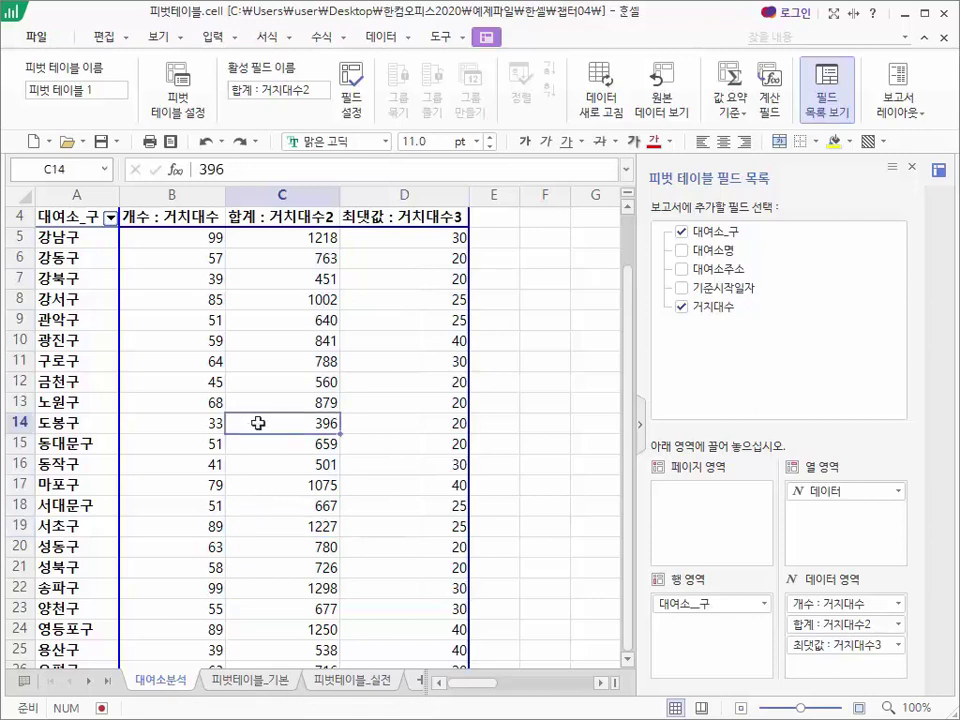
mouse_move(248, 408)
left_mouse_down()
mouse_move(259, 430)
mouse_move(354, 443)
left_mouse_up()
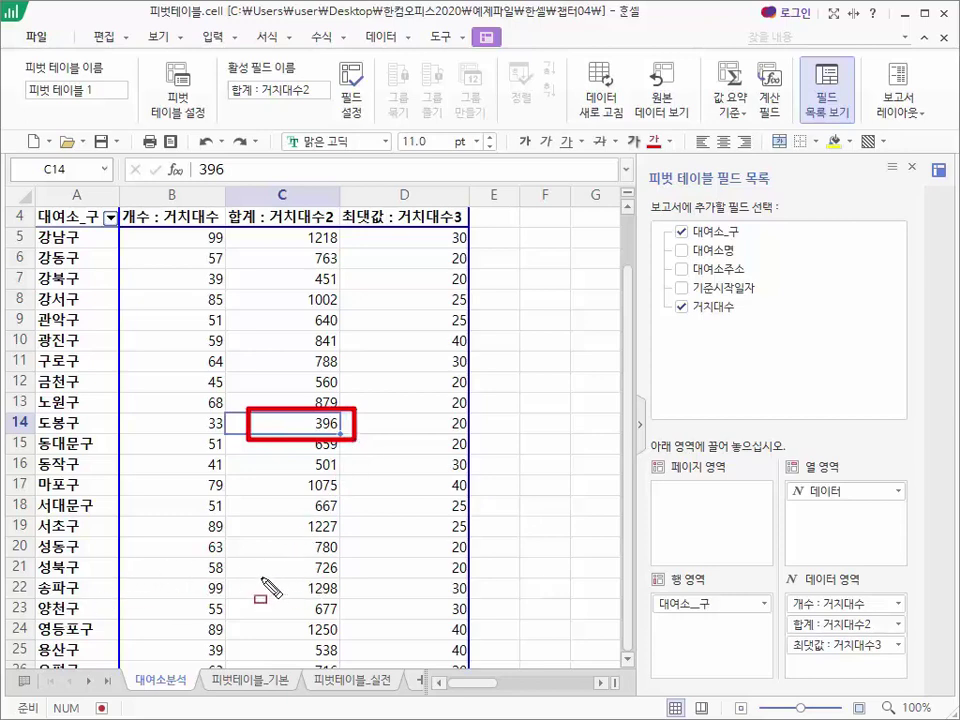
left_click_drag(261, 577, 350, 603)
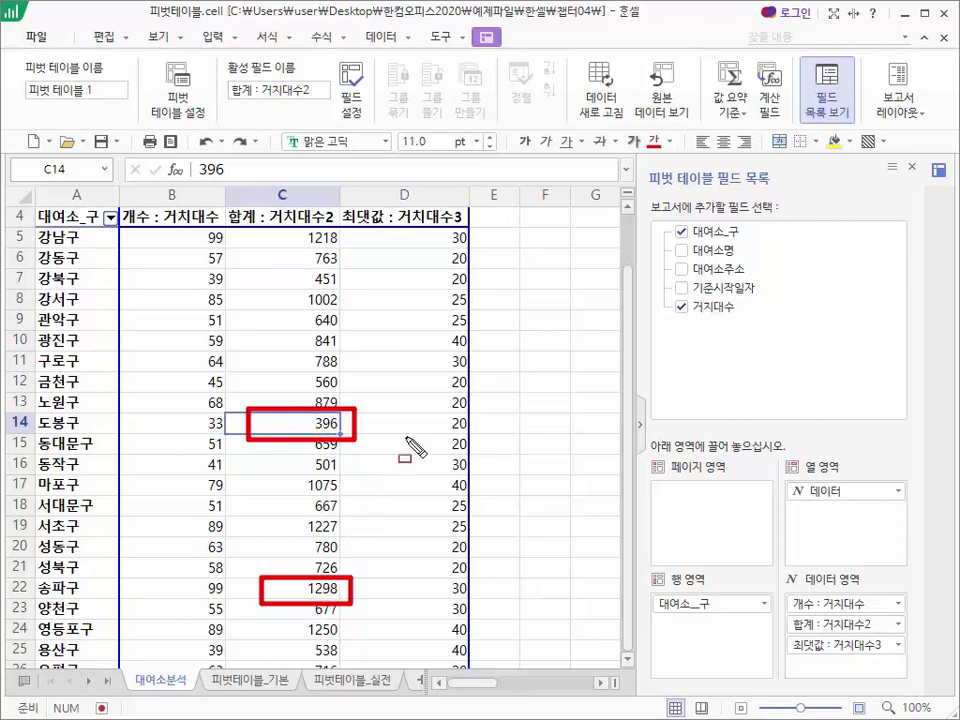
left_click_drag(369, 410, 475, 434)
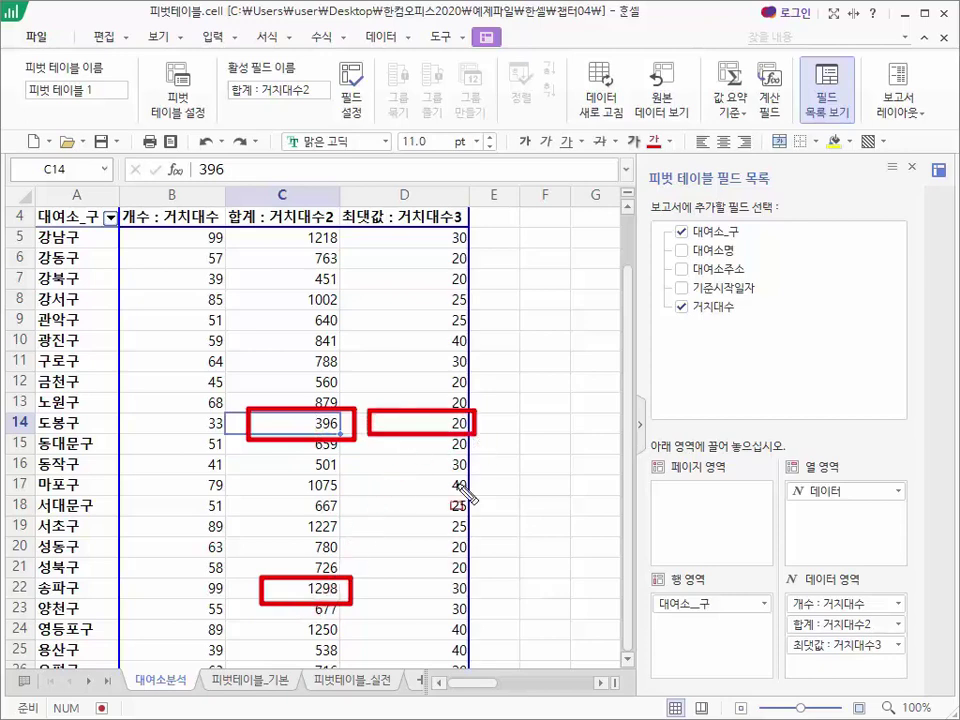
left_click_drag(365, 578, 478, 604)
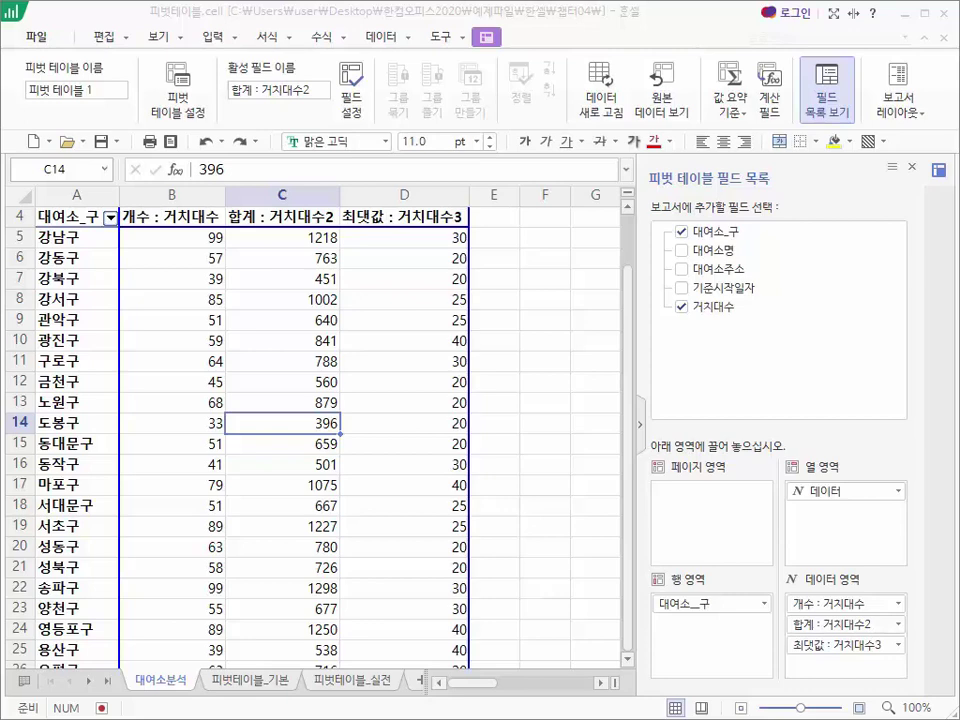
Rename the count column header in cell B4 to 구별대여소수.
left_click(144, 221)
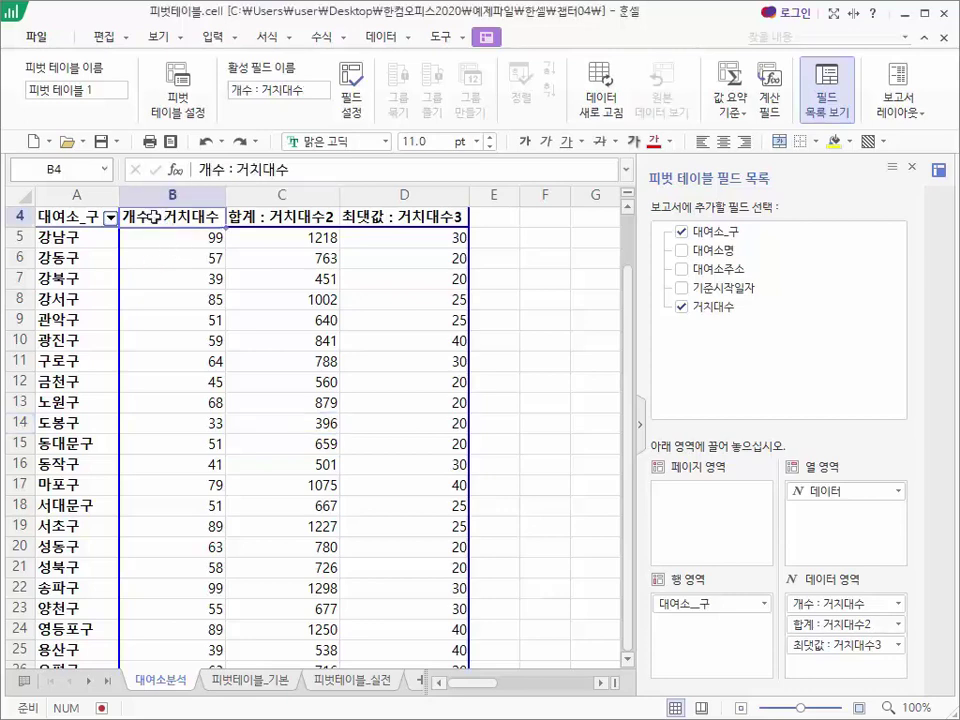
scroll(168, 295, "up", 1)
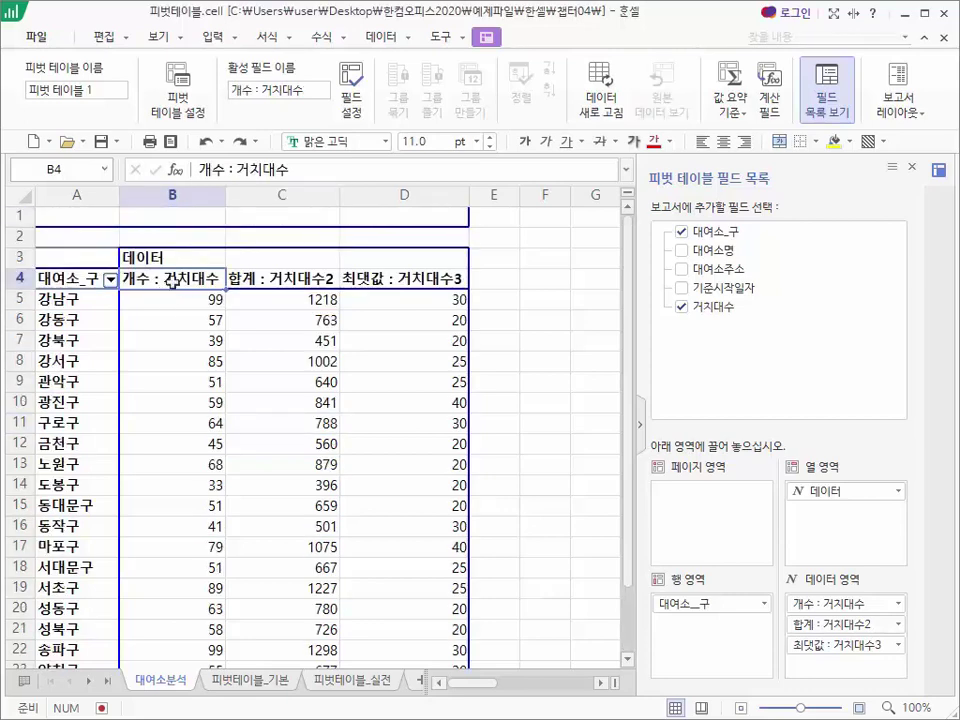
left_click_drag(293, 169, 130, 176)
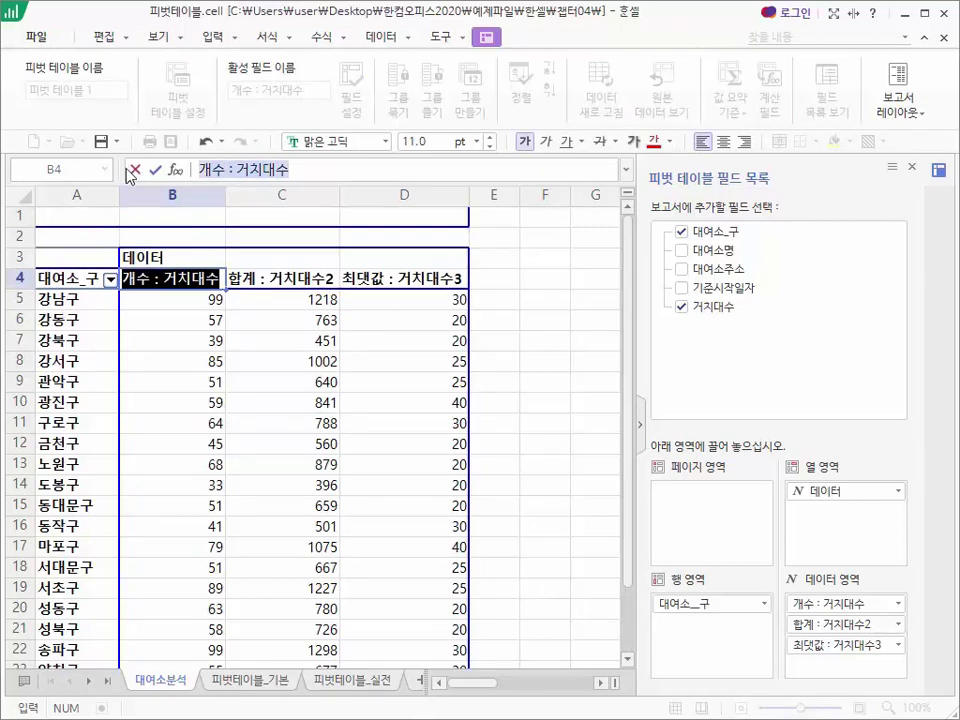
type("구별대영")
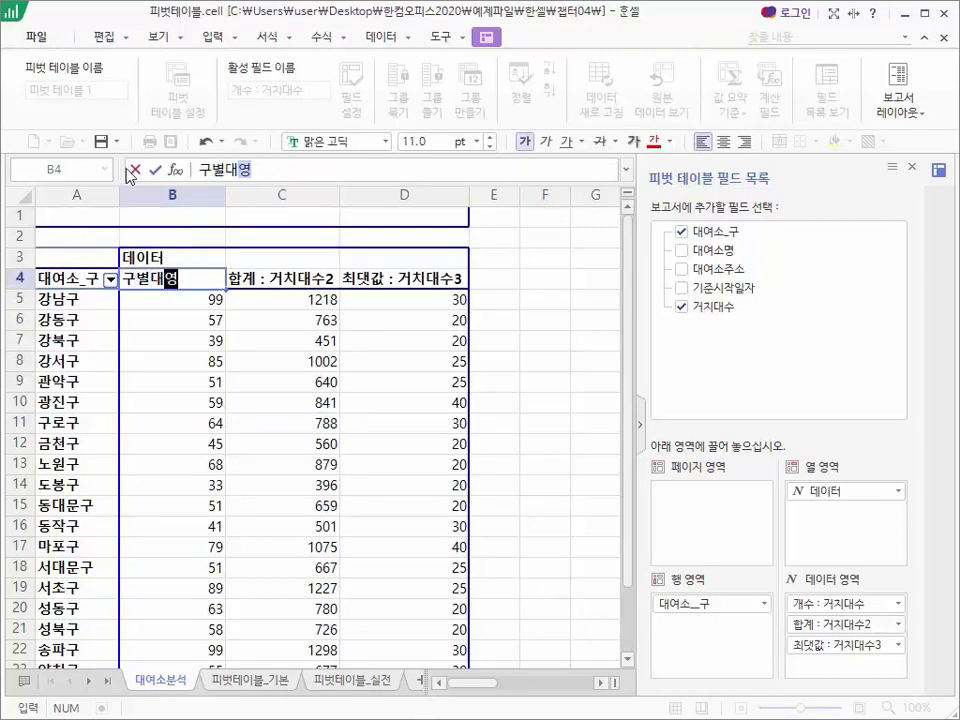
type("소수")
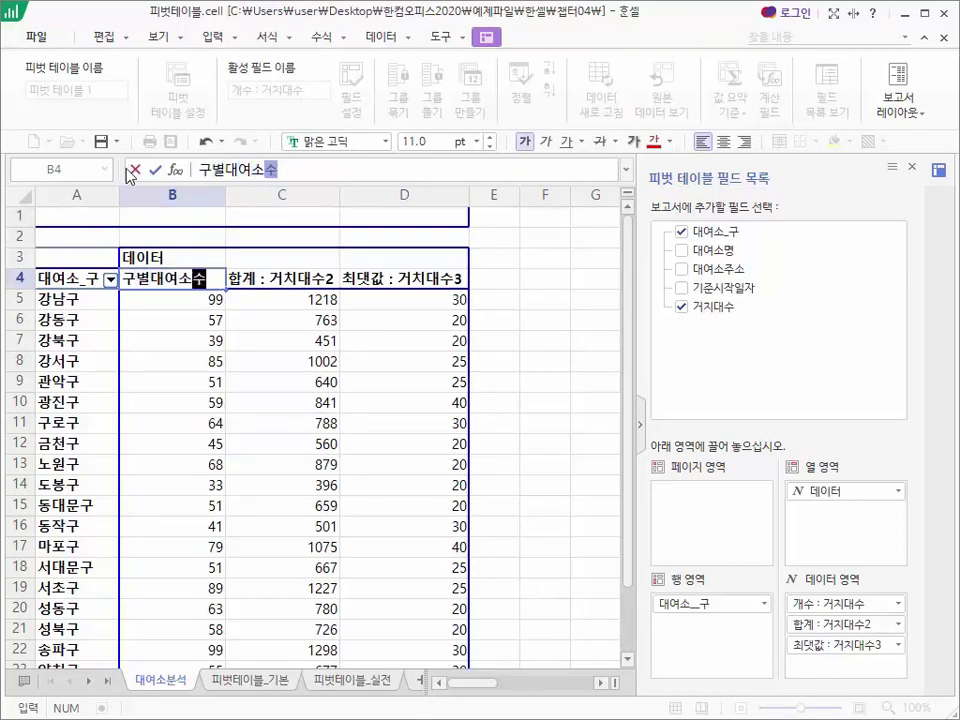
key("Return")
Rename the sum column header in cell C4 to 거치대합.
key("Up")
key("Right")
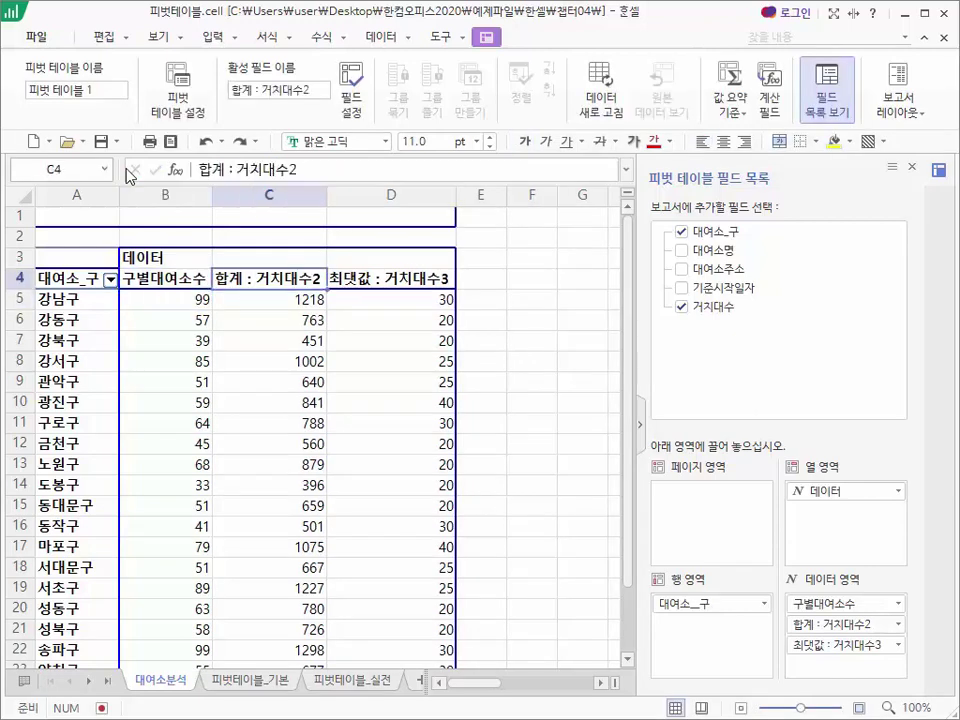
type("거치대합")
key("Return")
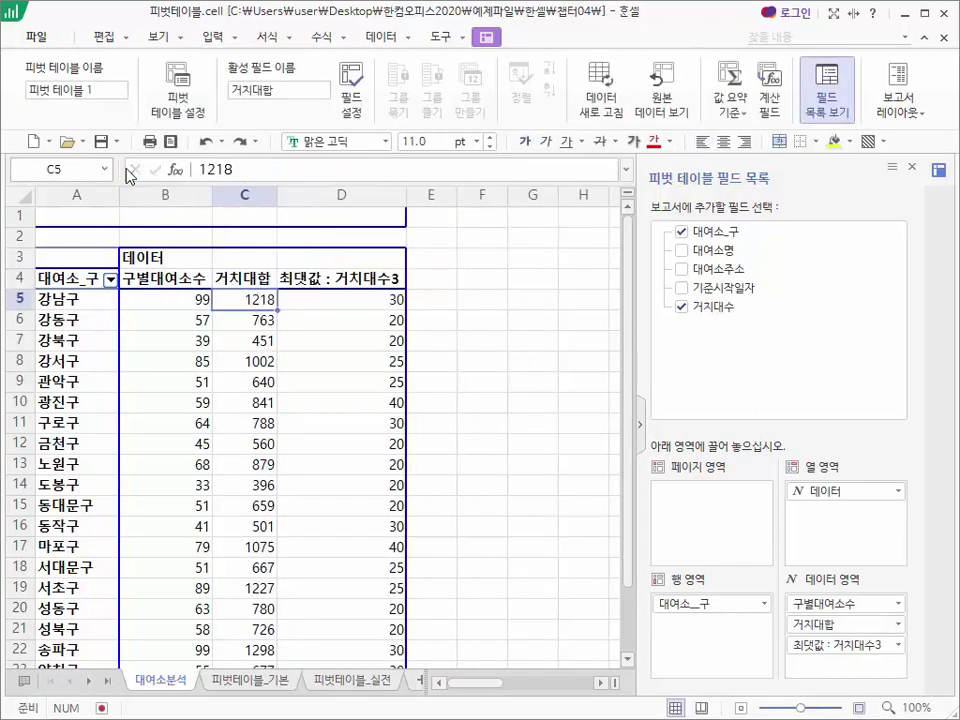
Rename the maximum column header in cell D4 to 거치대최대수.
key("Up")
key("Right")
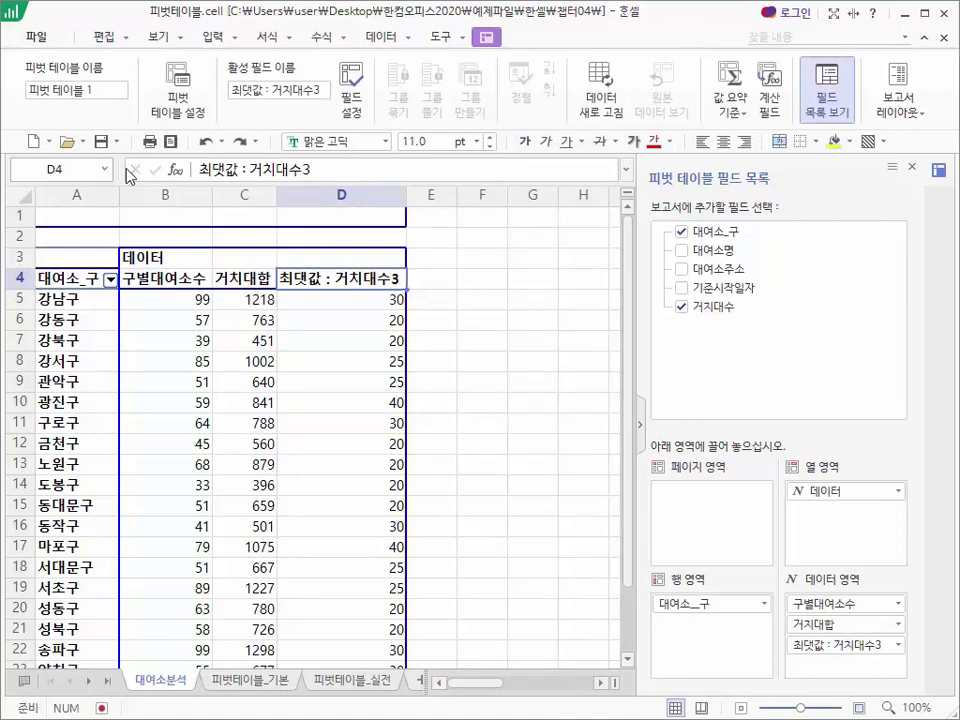
type("거치대최대수")
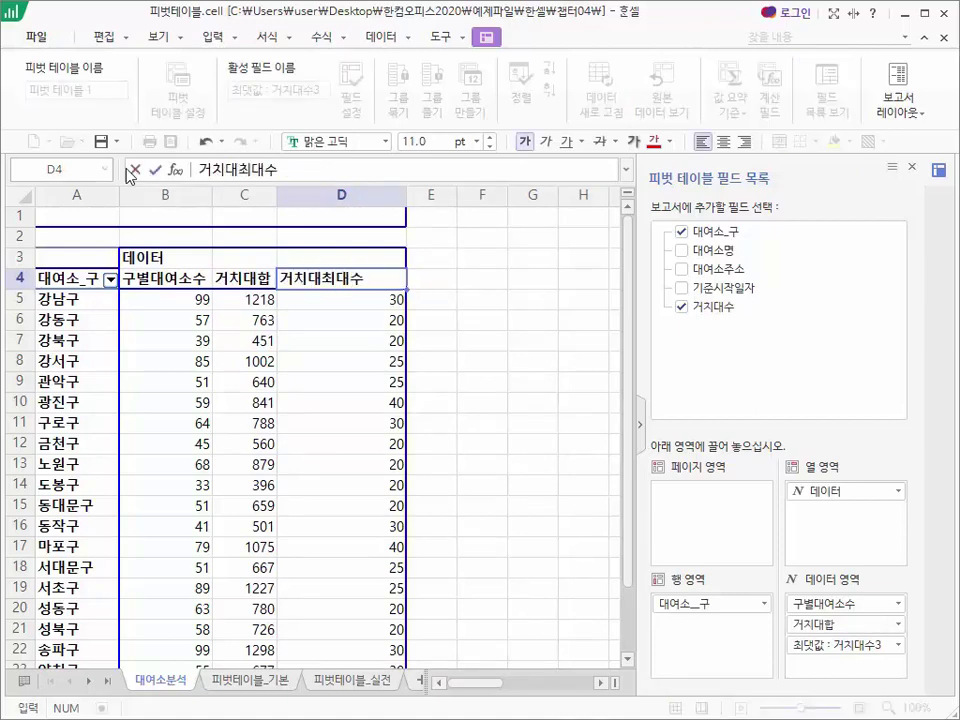
key("Return")
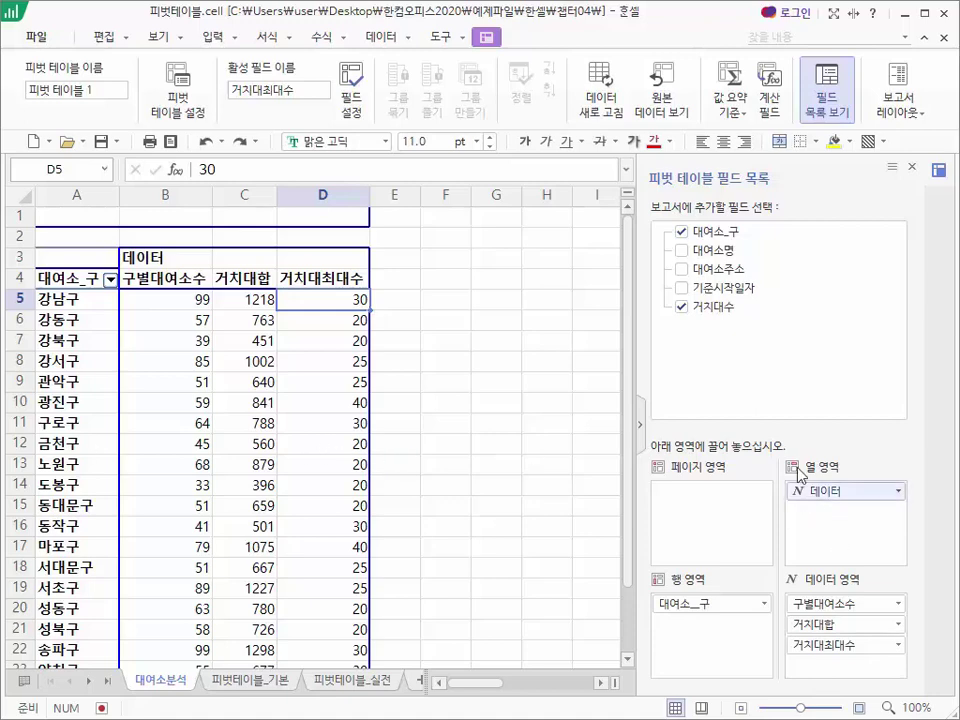
Move the 데이터 field from the column area to the row area and examine the summary rows stacked under each district.
mouse_move(827, 491)
left_mouse_down()
mouse_move(785, 483)
mouse_move(808, 484)
mouse_move(850, 515)
mouse_move(108, 278)
mouse_move(258, 547)
mouse_move(792, 444)
mouse_move(825, 535)
mouse_move(795, 493)
mouse_move(847, 505)
mouse_move(843, 493)
mouse_move(703, 563)
mouse_move(659, 631)
left_mouse_up()
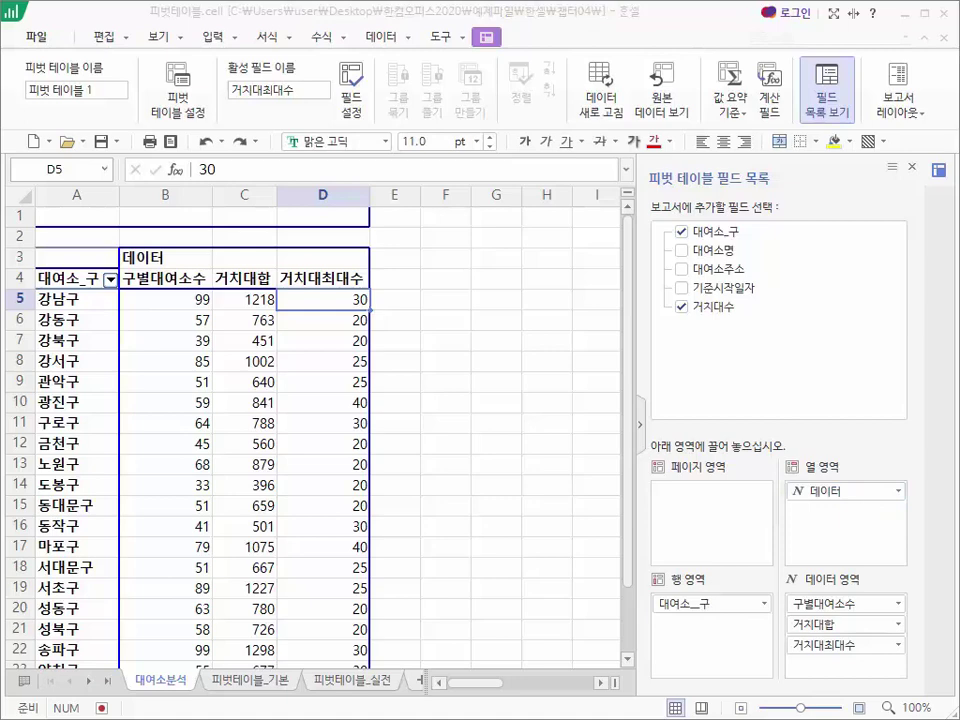
left_click_drag(842, 493, 705, 624)
left_click_drag(150, 299, 265, 350)
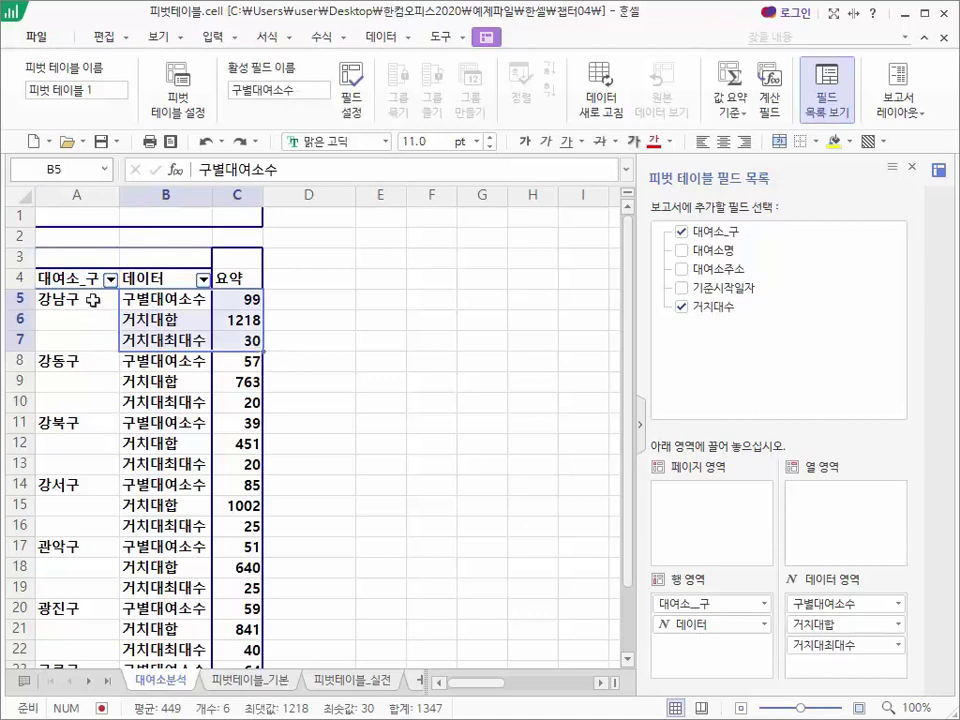
left_click_drag(99, 300, 230, 406)
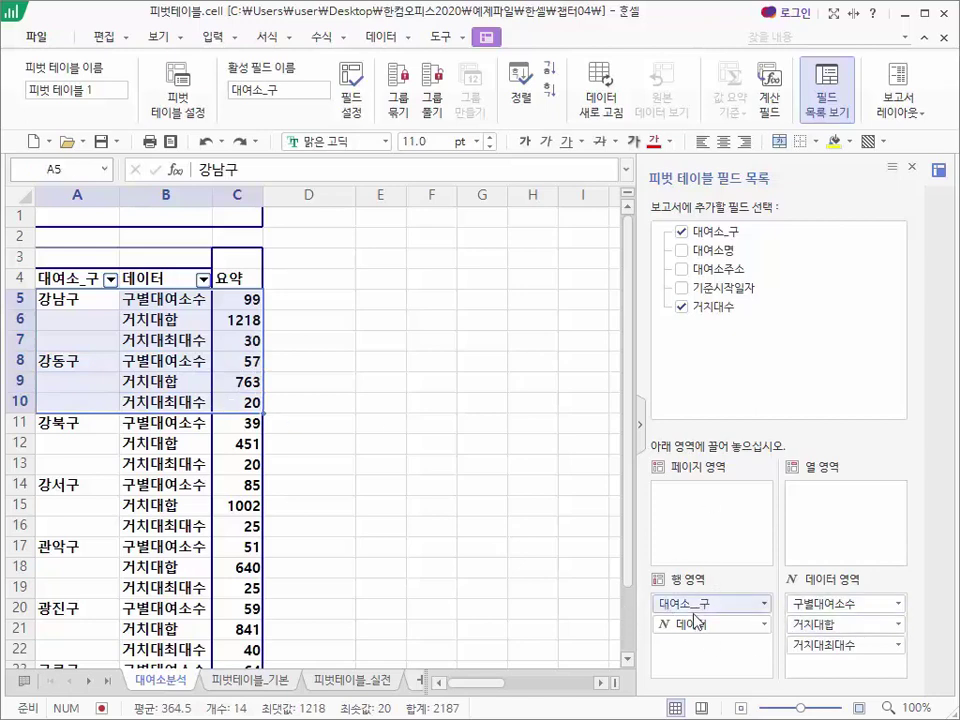
left_click_drag(695, 620, 720, 630)
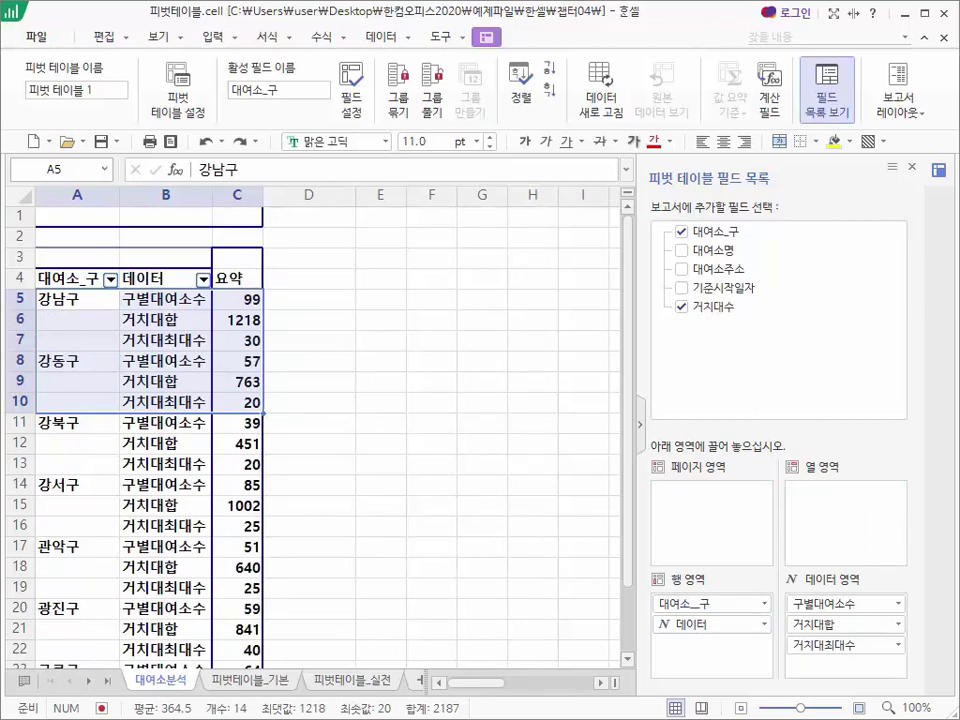
left_click(103, 339)
left_click(72, 300)
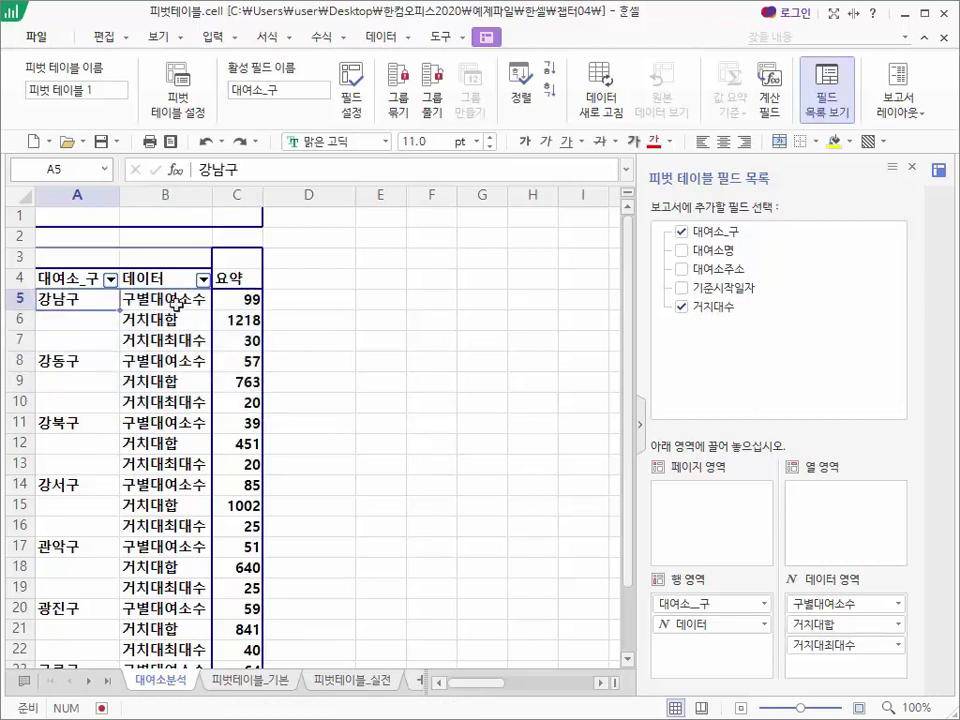
left_click(163, 299)
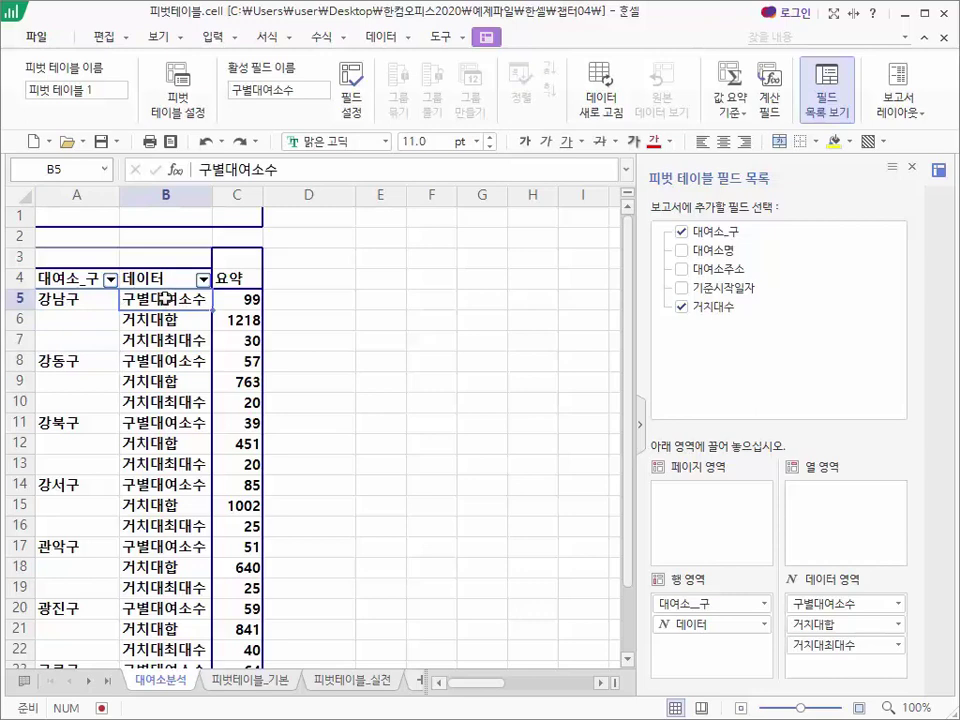
Preview the pivot report in the compact, outline and tabular layouts.
left_click(245, 297)
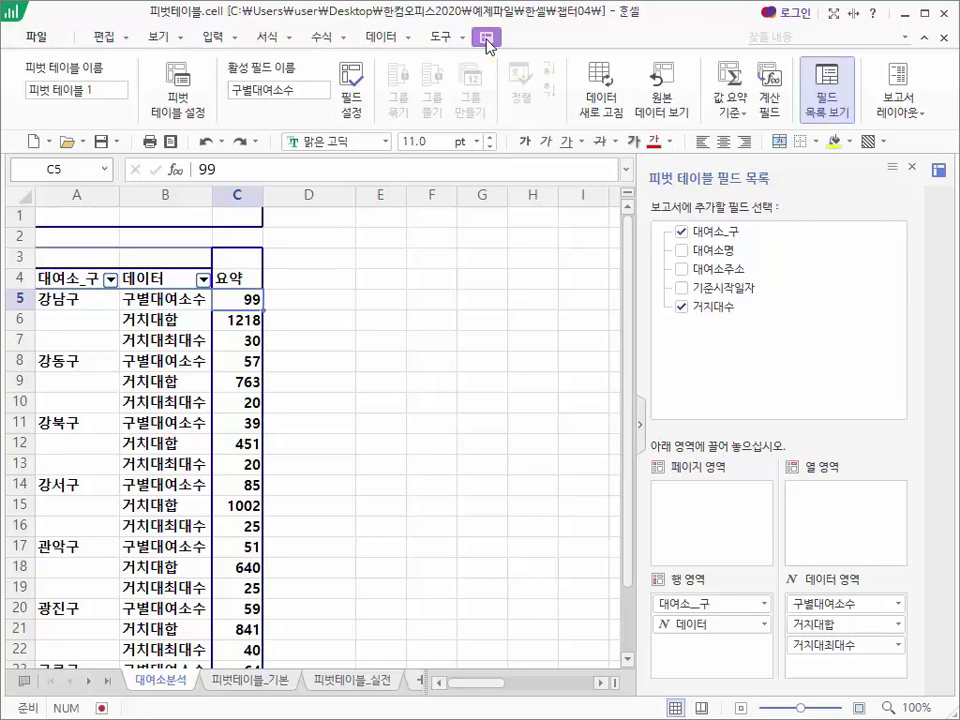
left_click(898, 120)
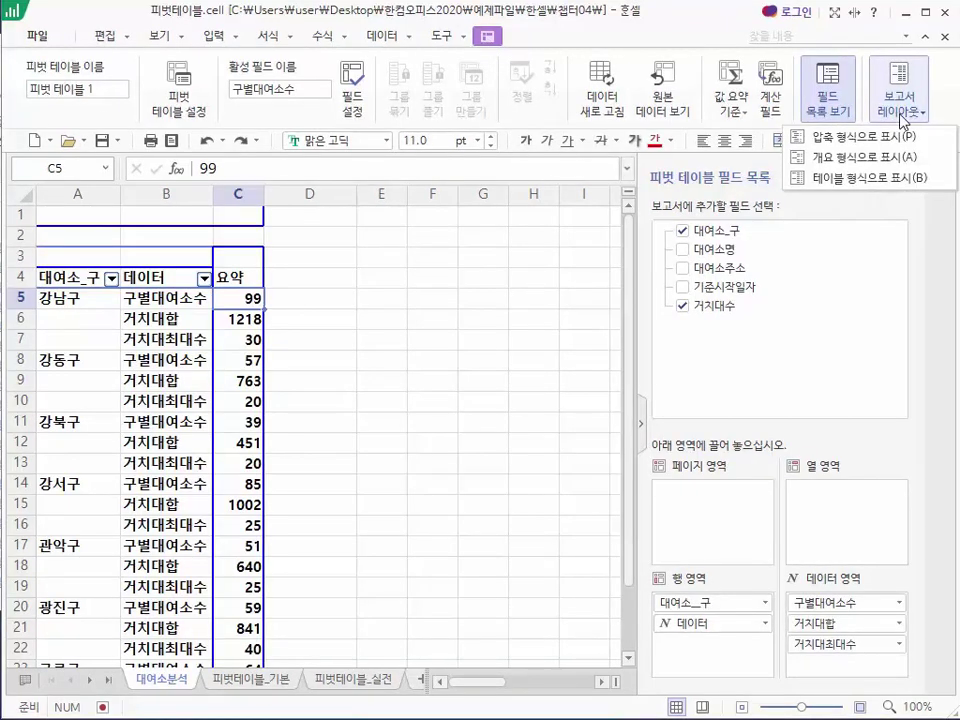
left_click(870, 135)
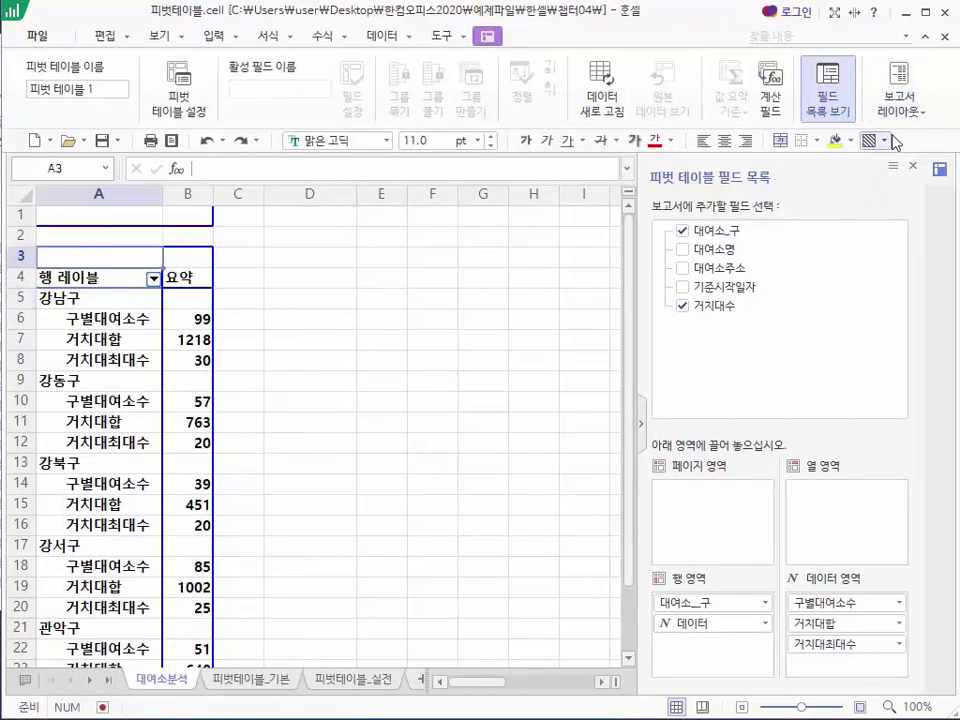
left_click(900, 105)
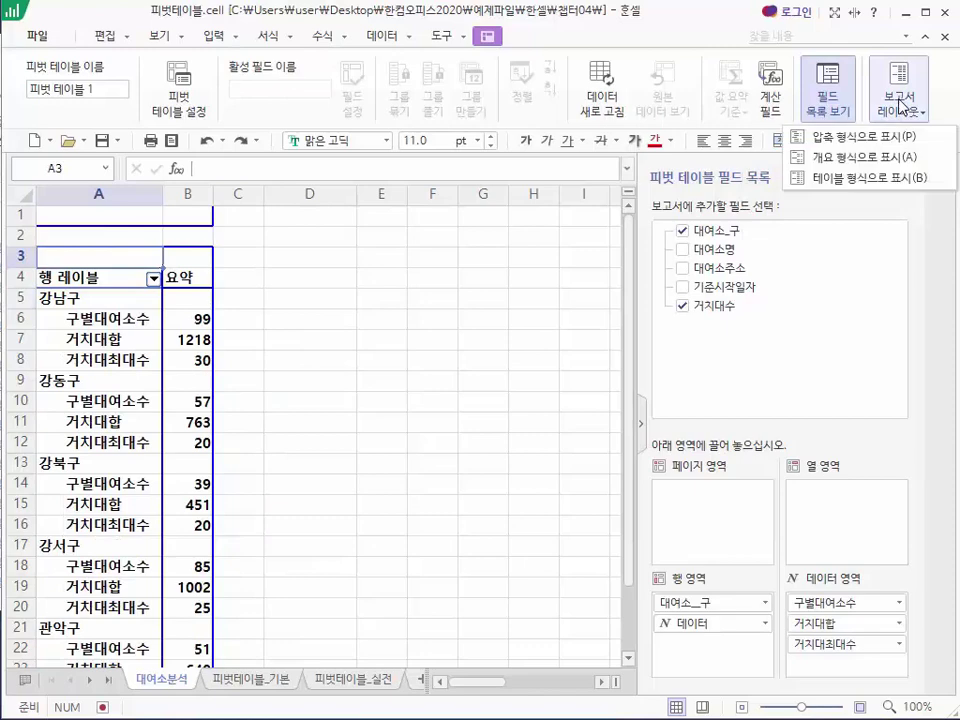
left_click(874, 157)
left_click(905, 112)
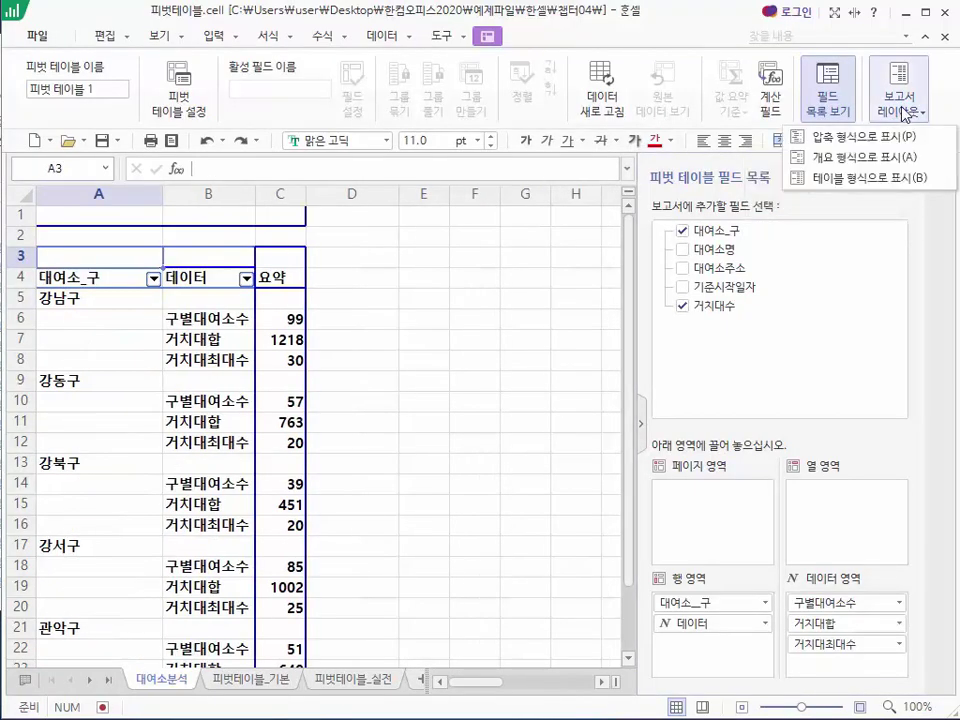
left_click(866, 178)
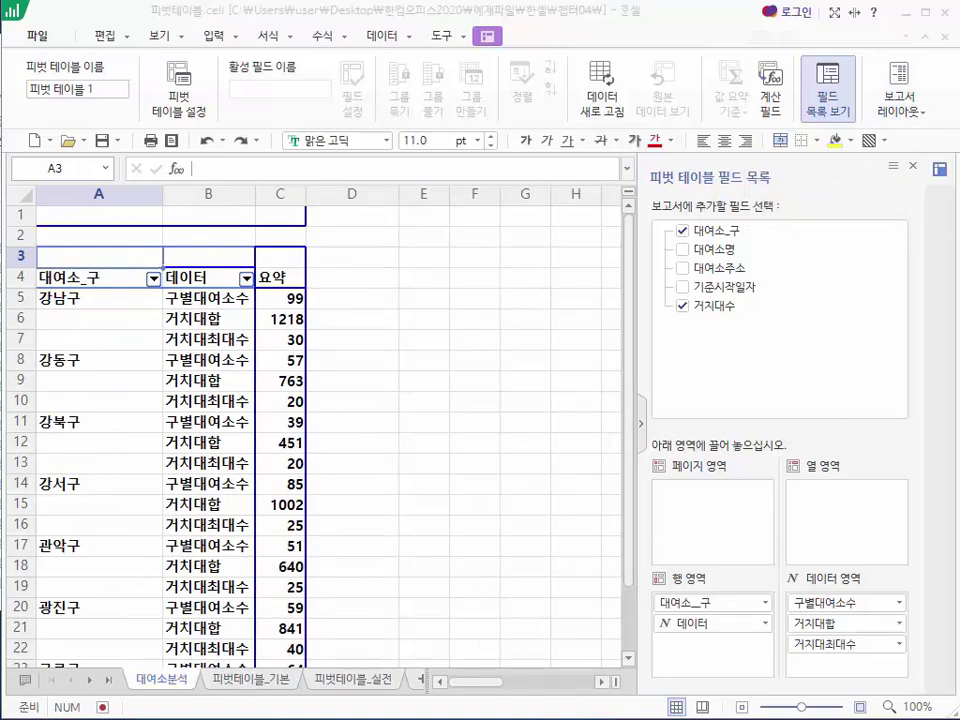
Switch the pivot table's report layout to compact form.
left_click_drag(101, 302, 82, 565)
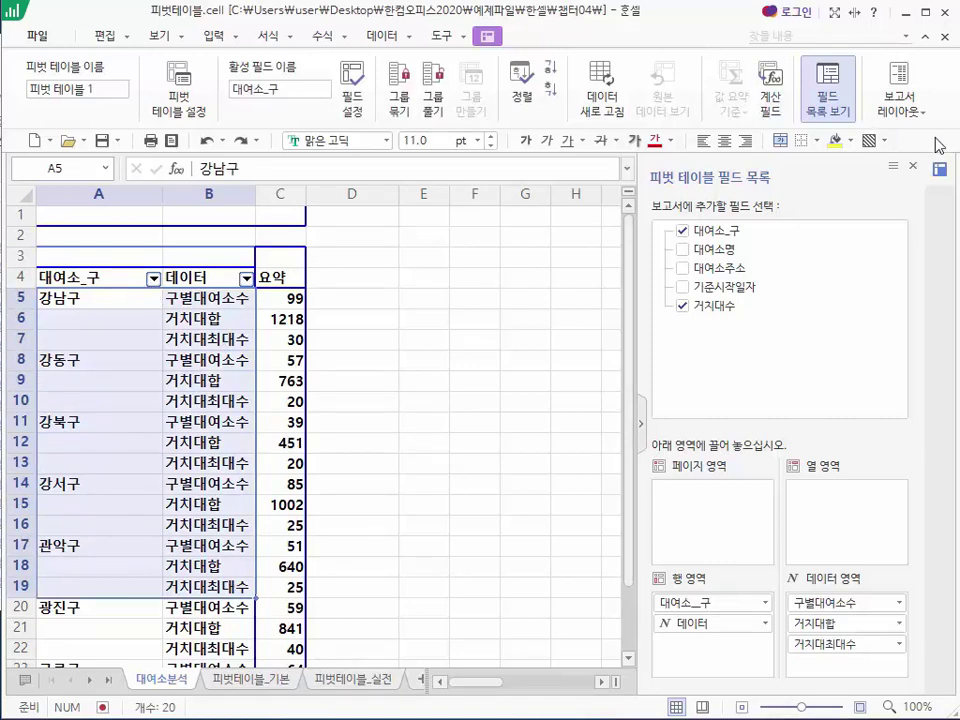
left_click(906, 113)
left_click(910, 135)
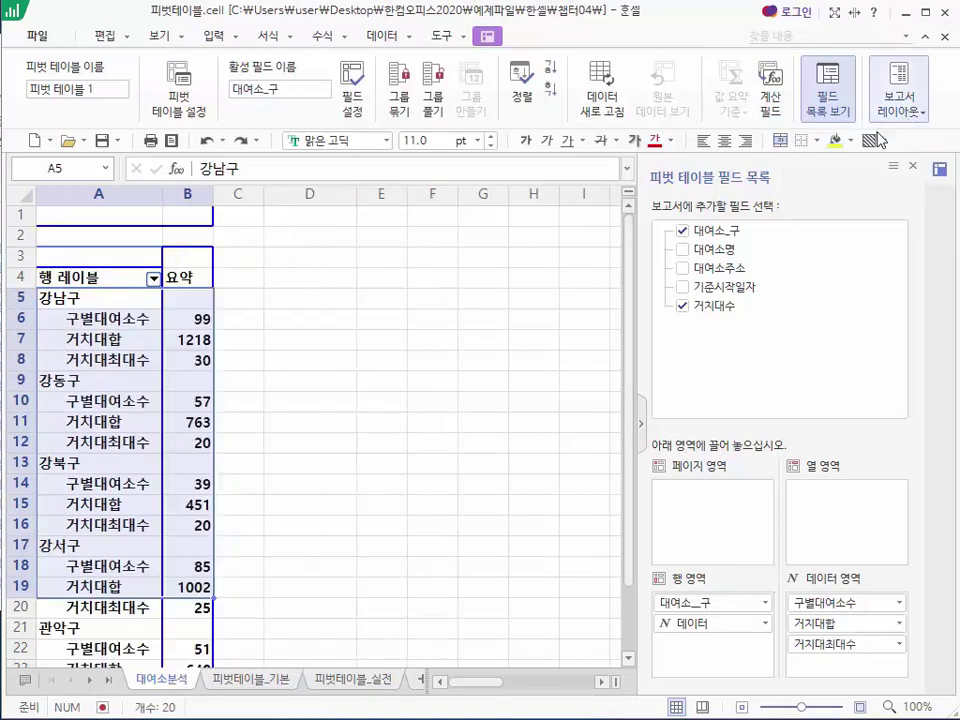
Examine the indented count, sum and maximum rows under 강남구 and 강동구.
left_click(105, 386)
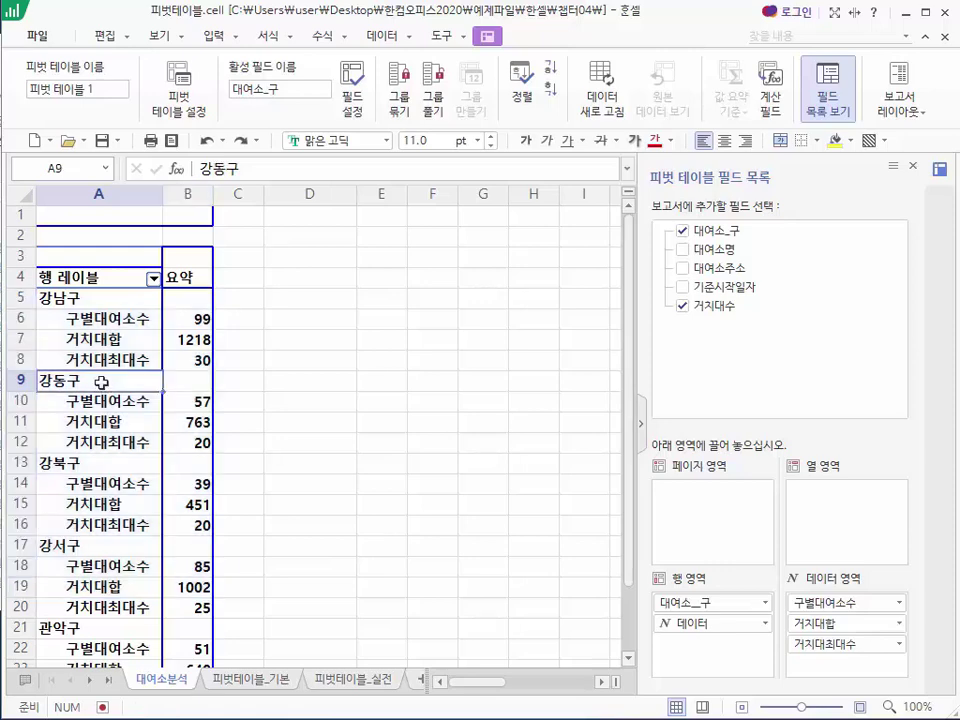
left_click(80, 298)
left_click_drag(124, 316, 96, 363)
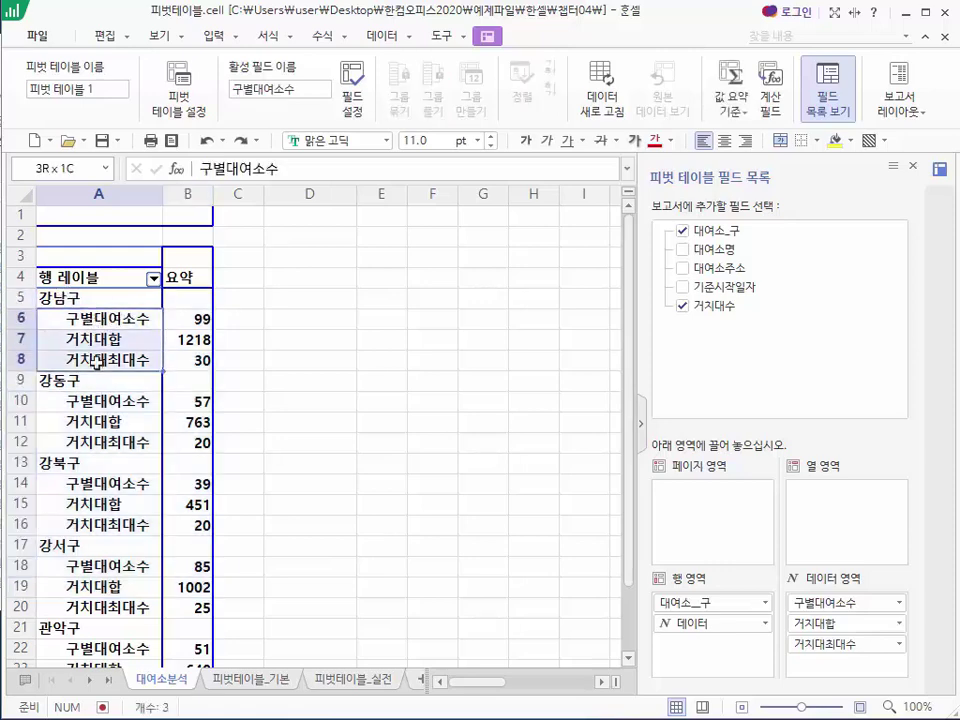
left_click(96, 363)
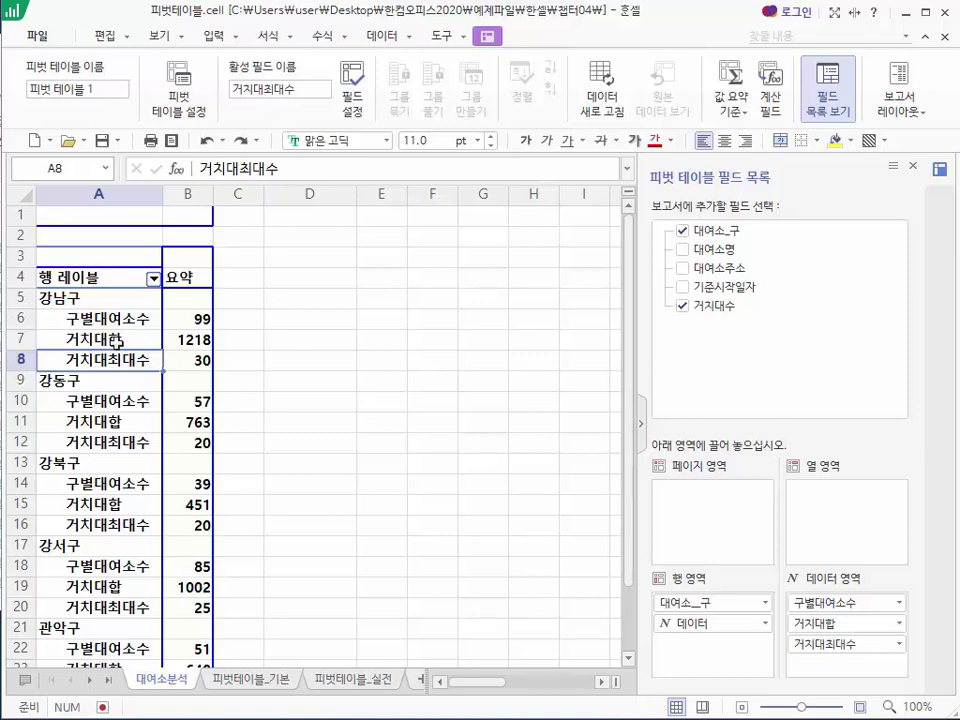
left_click_drag(60, 297, 181, 361)
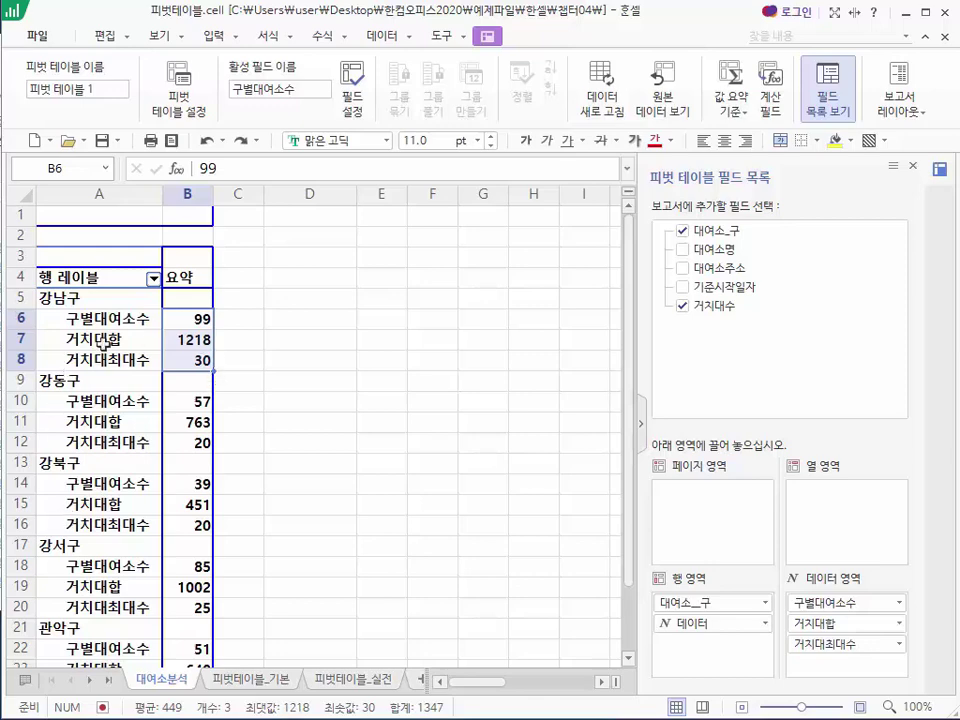
left_click_drag(168, 402, 28, 448)
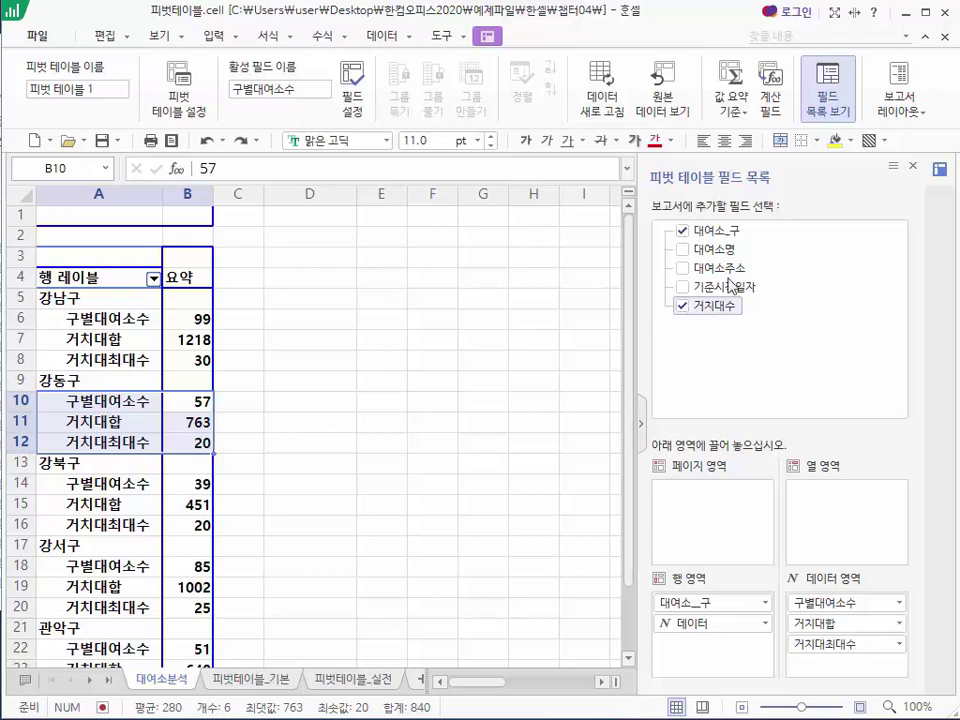
Try the 대여소명 field in the column area, inspect the 강남구 values, and remove the field again.
left_click_drag(720, 257, 840, 497)
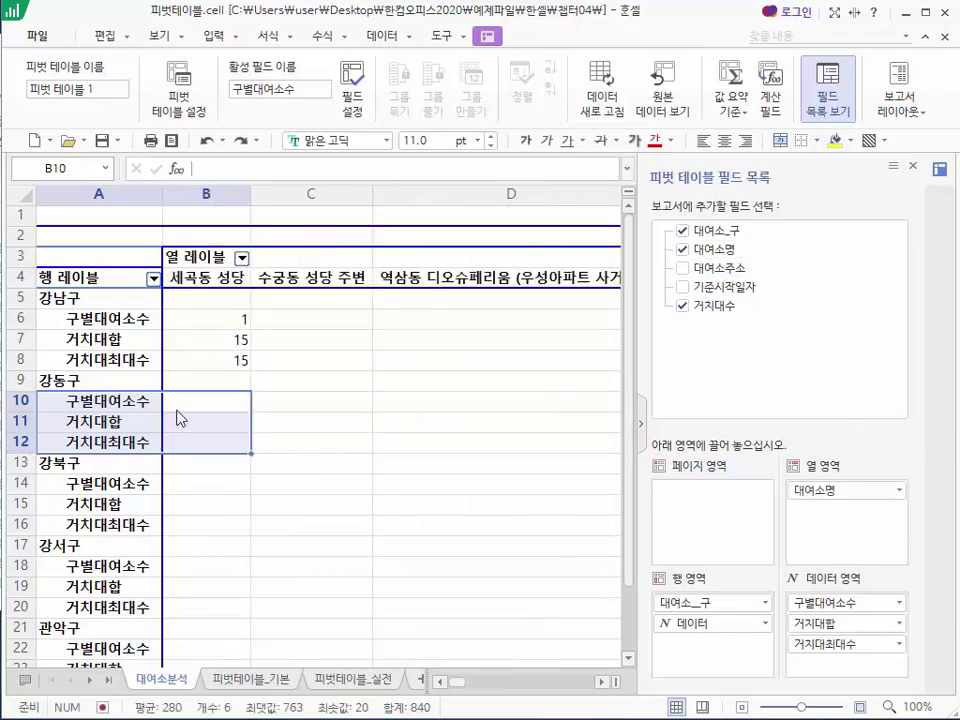
left_click(592, 344)
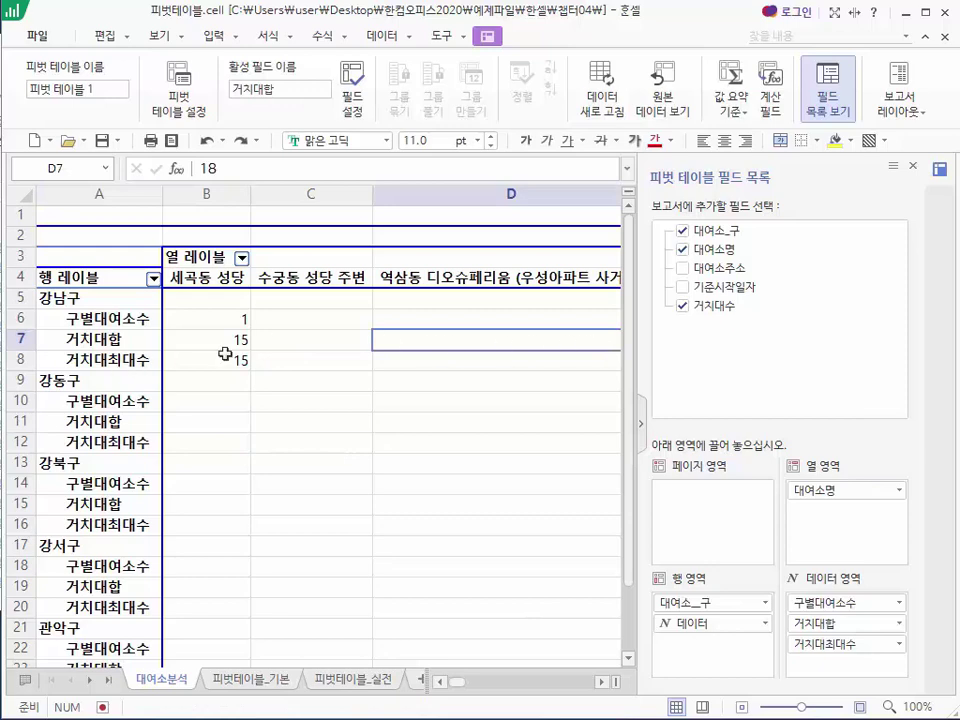
left_click_drag(146, 356, 394, 336)
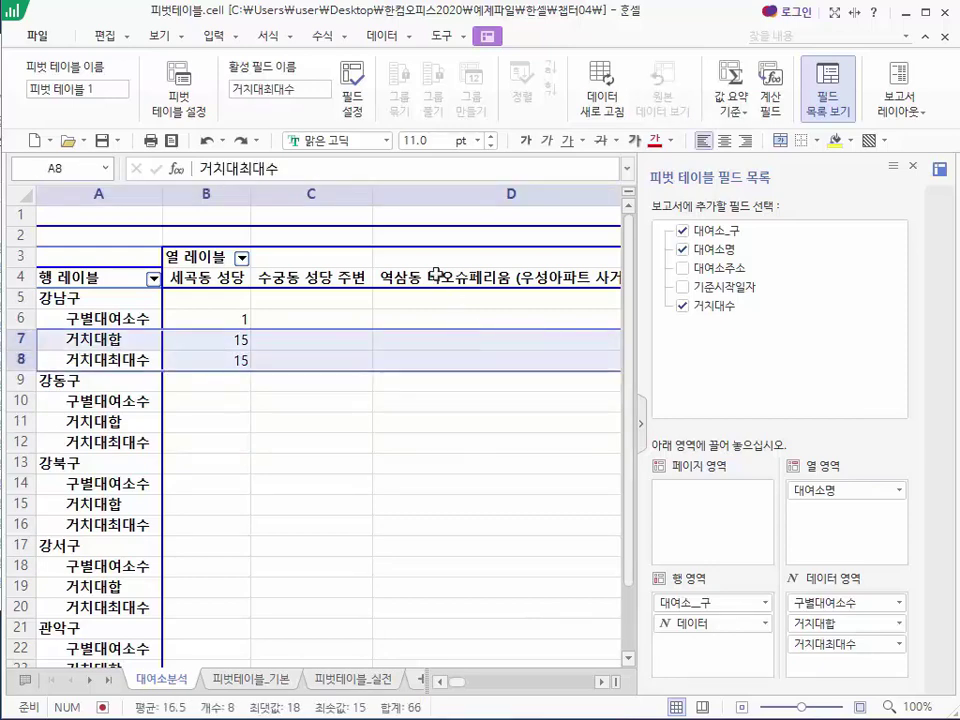
left_click_drag(435, 272, 435, 396)
left_click(324, 360)
left_click(200, 358)
left_click(197, 338)
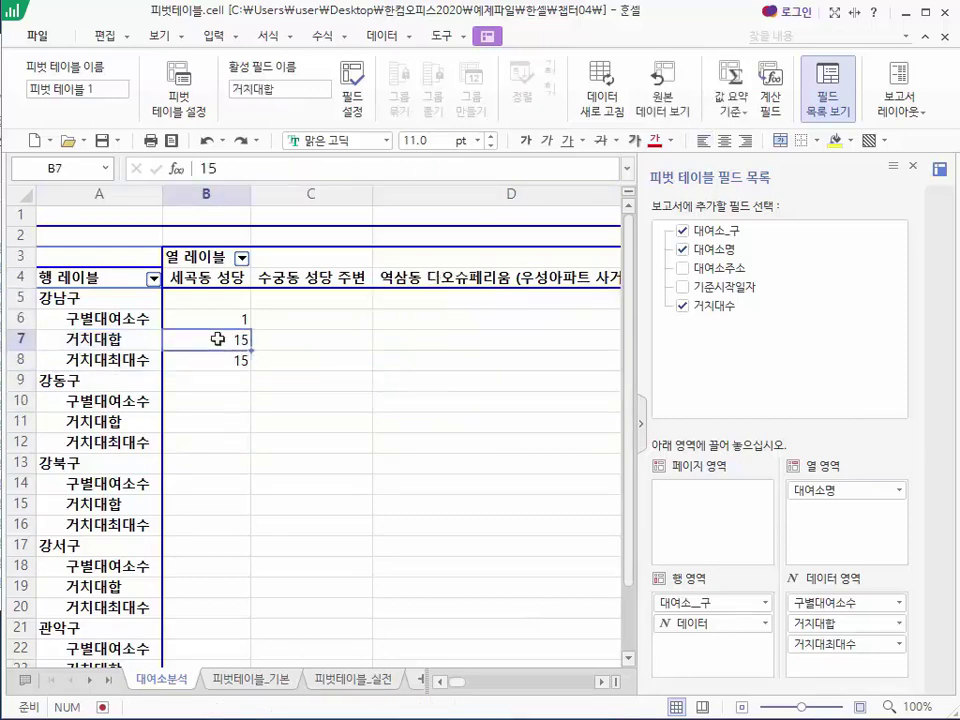
left_click_drag(815, 491, 440, 500)
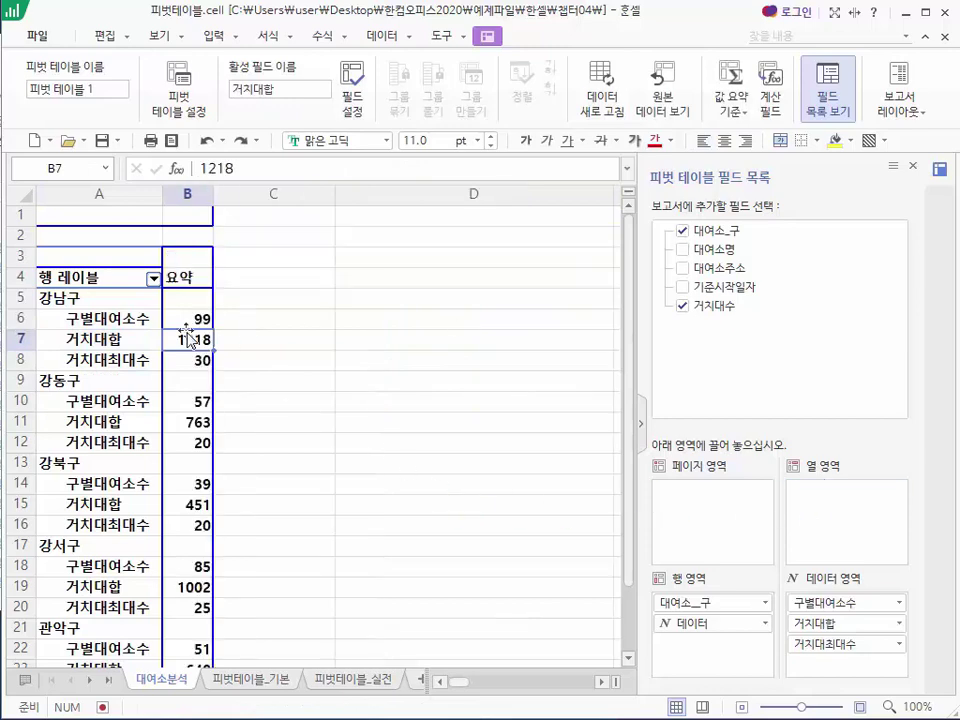
Drill down into the 거치대합 value of 강남구 to list its source records on a new sheet.
left_click_drag(188, 322, 8, 350)
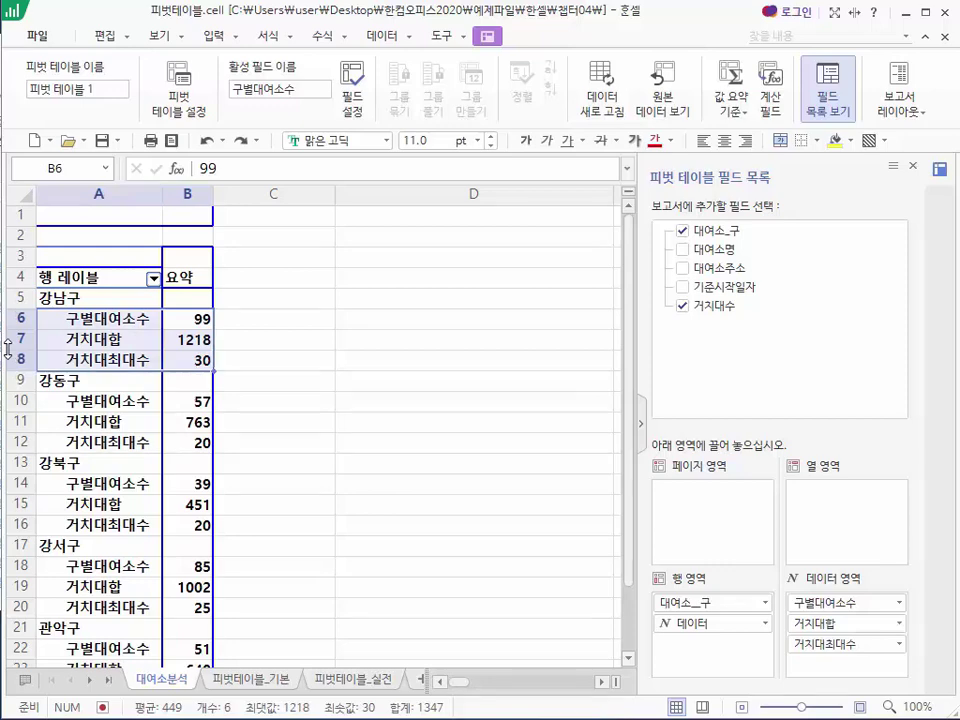
left_click_drag(8, 350, 188, 360)
left_click(193, 342)
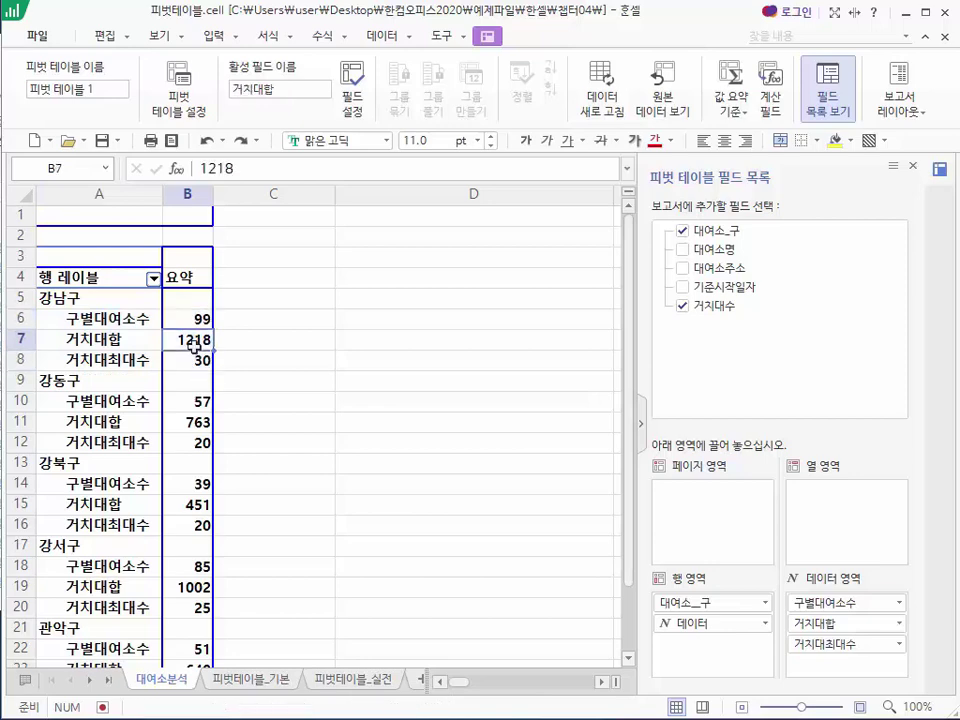
key("ctrl+Page_Up")
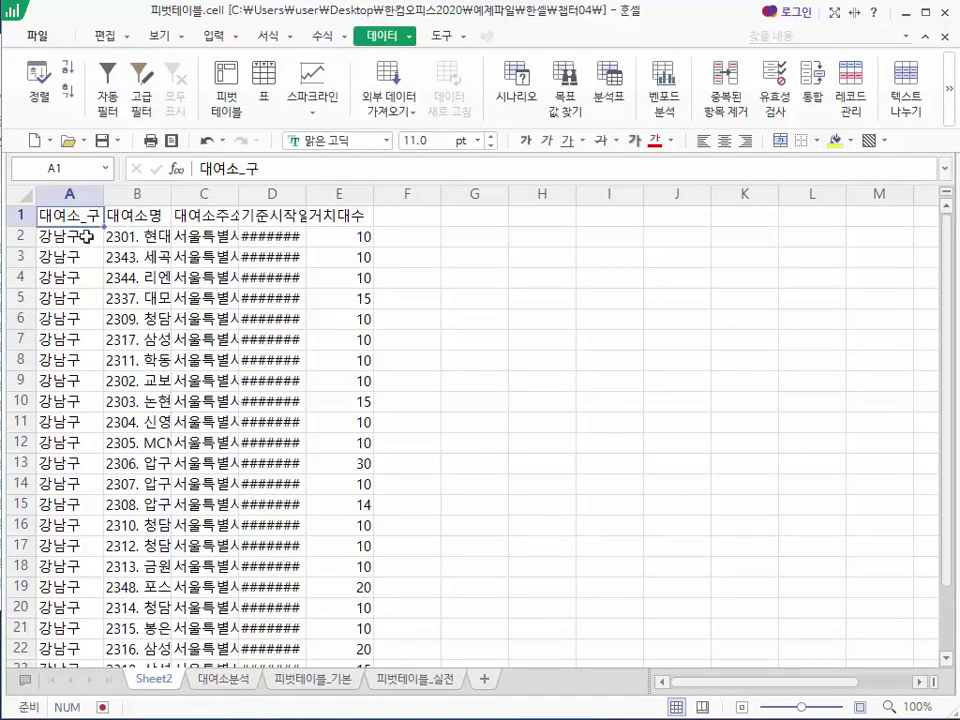
Review the extracted 강남구 records down to the last row and fit column D's width to its dates.
left_click_drag(60, 236, 45, 522)
left_click(60, 500)
key("ctrl+Down")
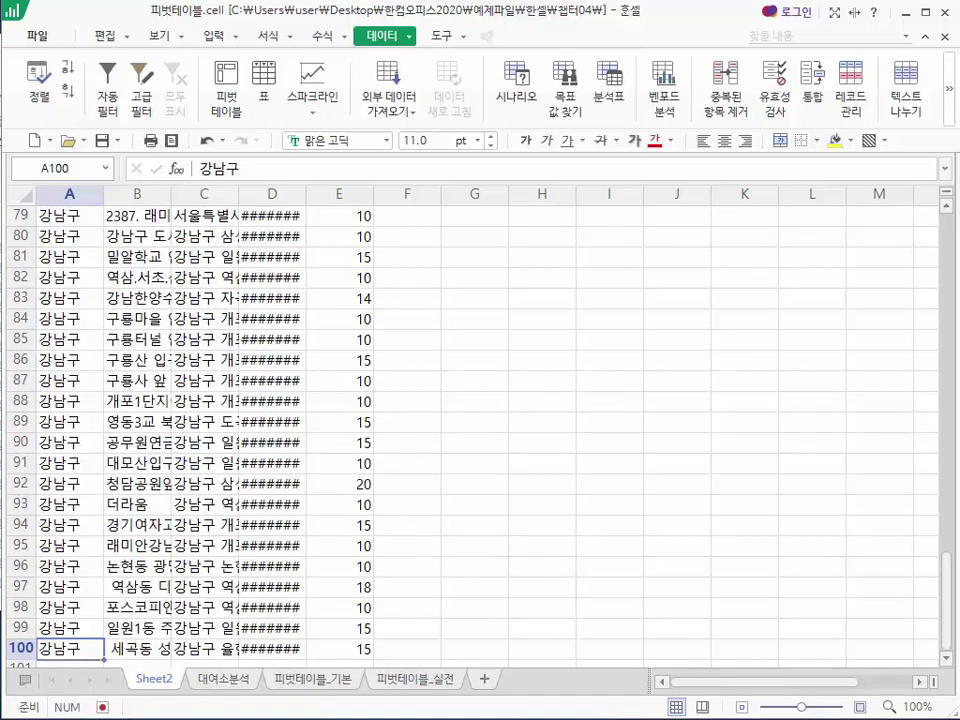
double_click(305, 196)
scroll(268, 365, "up", 10)
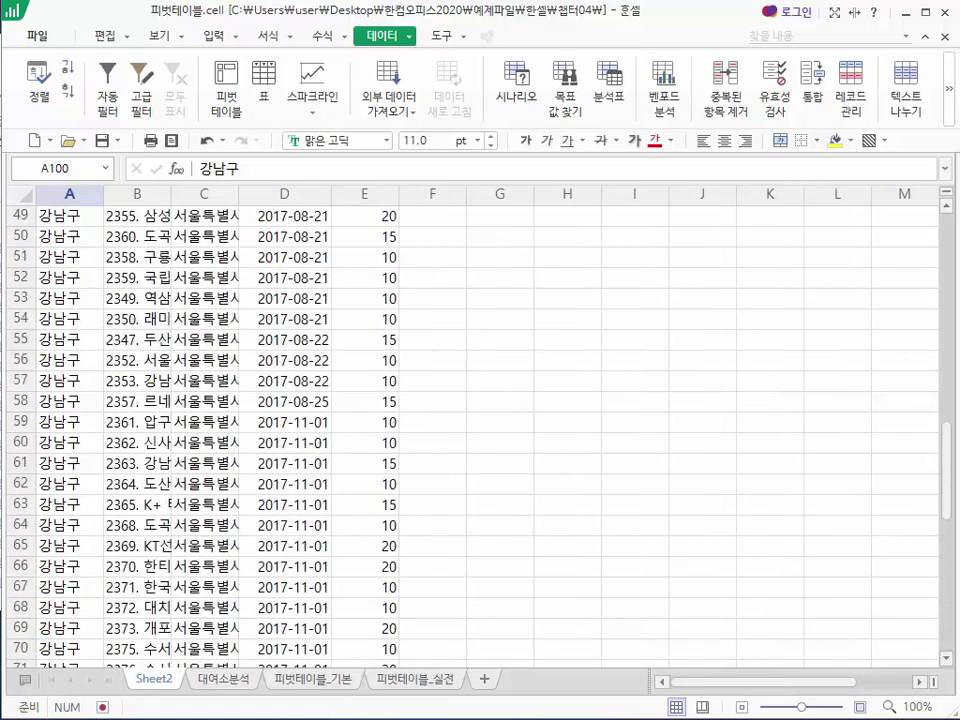
scroll(105, 396, "up", 5)
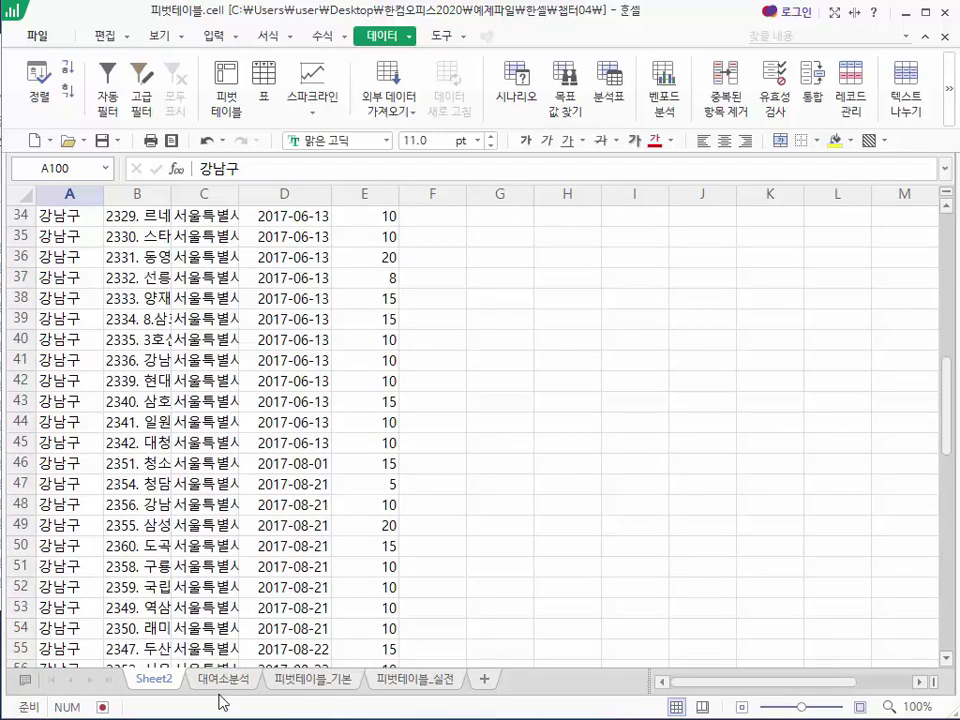
Replace the first district name in cell B5 of the 피벗테이블_기본 sheet with aaa.
left_click(221, 684)
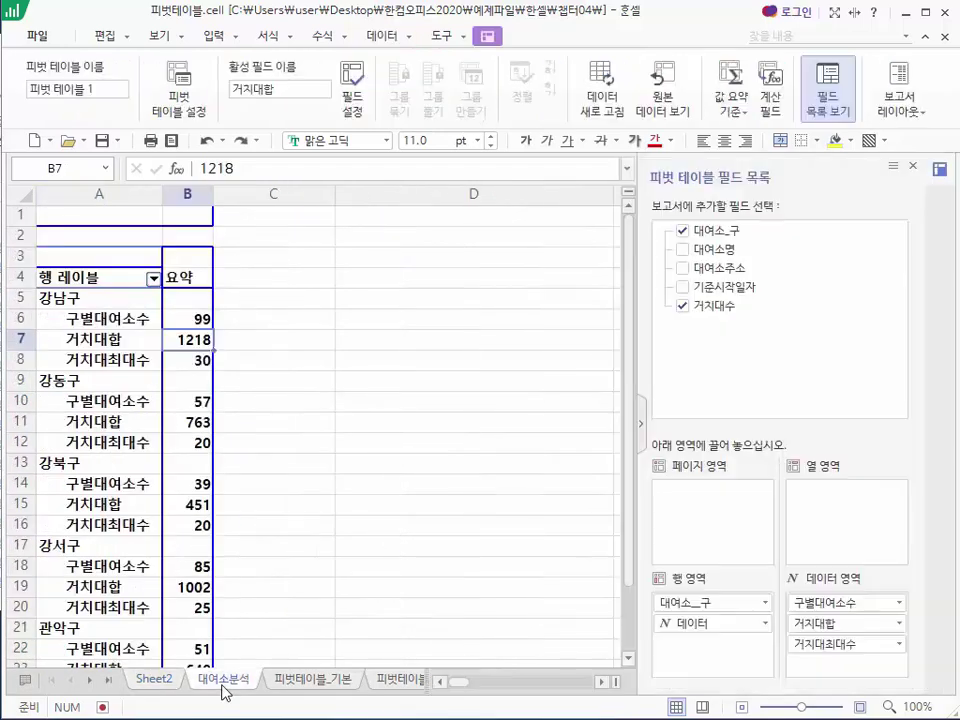
left_click(290, 688)
left_click_drag(120, 321, 130, 620)
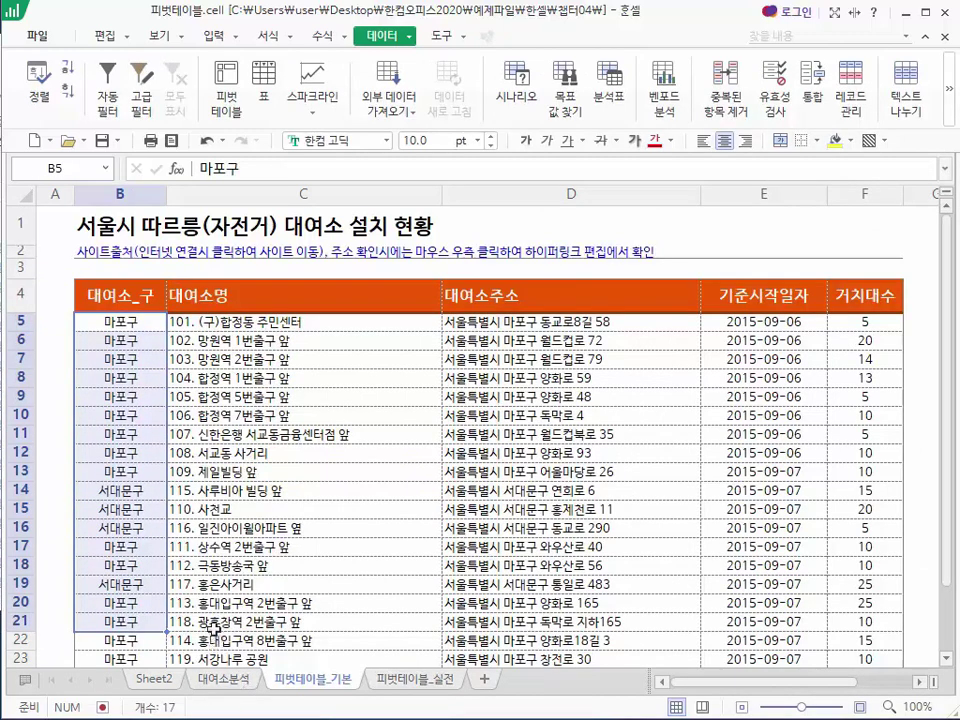
left_click(108, 323)
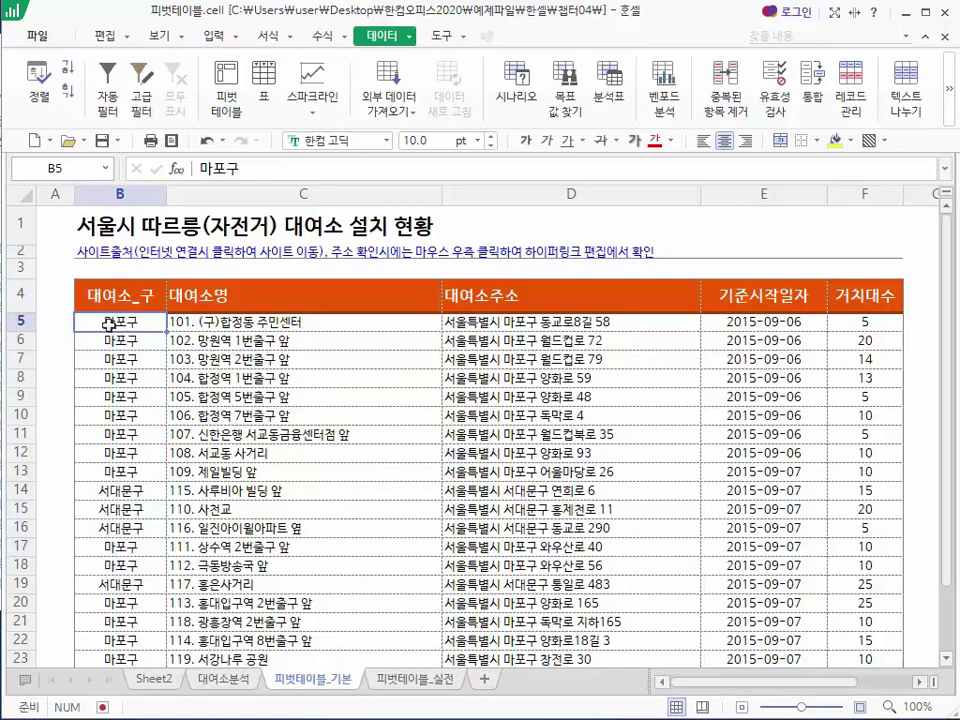
type("aaa")
key("Return")
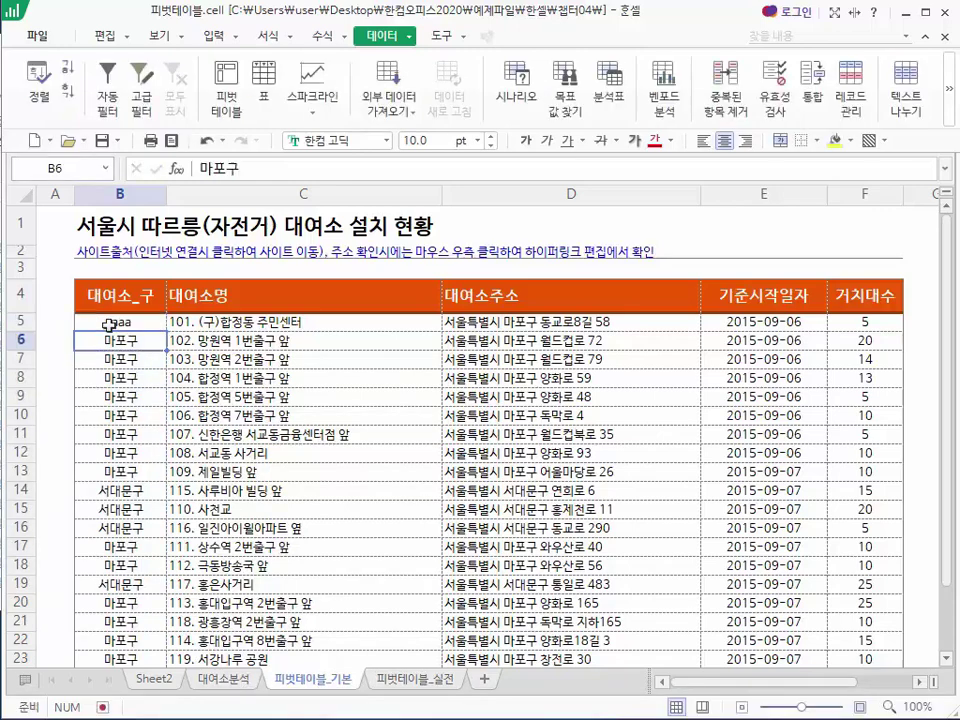
Return to the 대여소분석 sheet and check the pivot table's district rows against the changed source data.
left_click(222, 679)
left_click(87, 291)
scroll(118, 399, "down", 1)
scroll(150, 342, "up", 1)
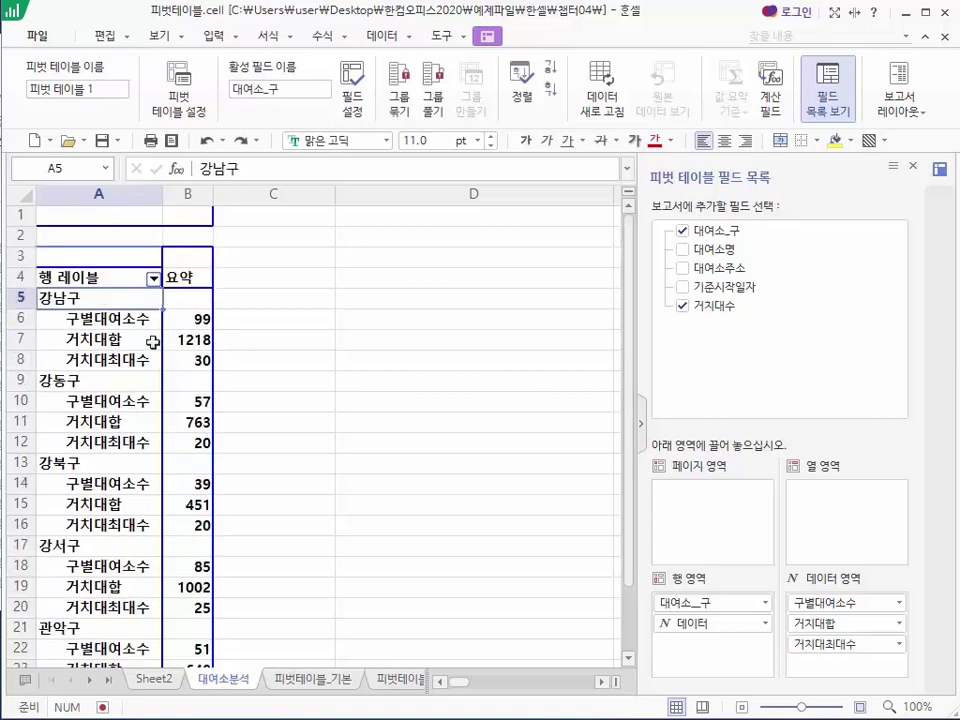
Check the 대여소_구 filter list of the row labels down to its last item for the changed district name.
left_click(153, 278)
scroll(199, 514, "down", 5)
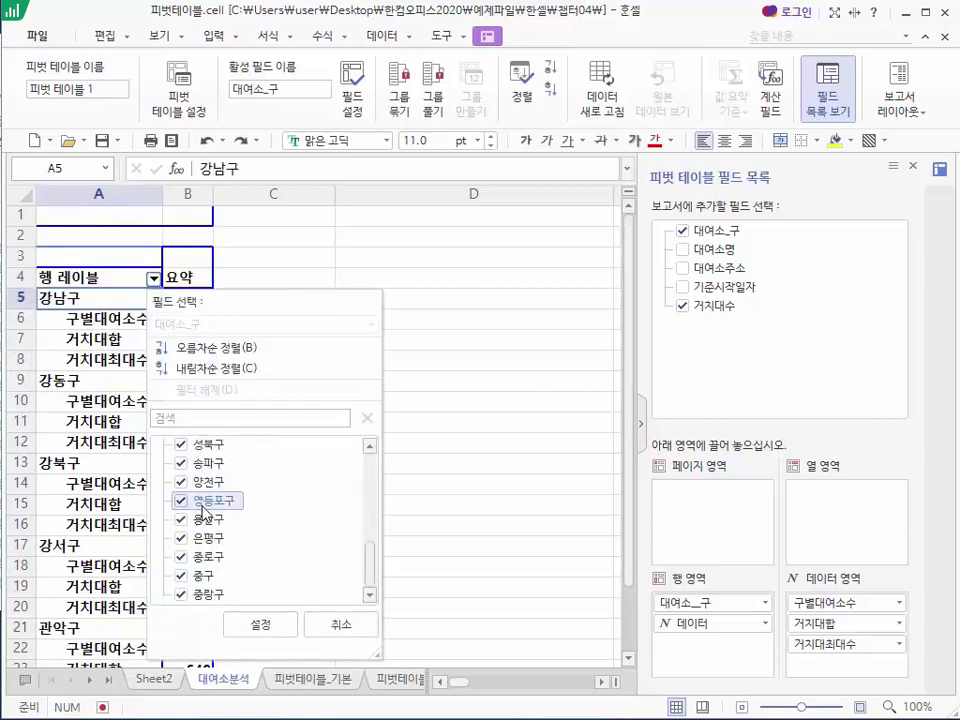
left_click(345, 630)
Refresh the 대여소분석 pivot table's data from its changed source records.
left_click(150, 463)
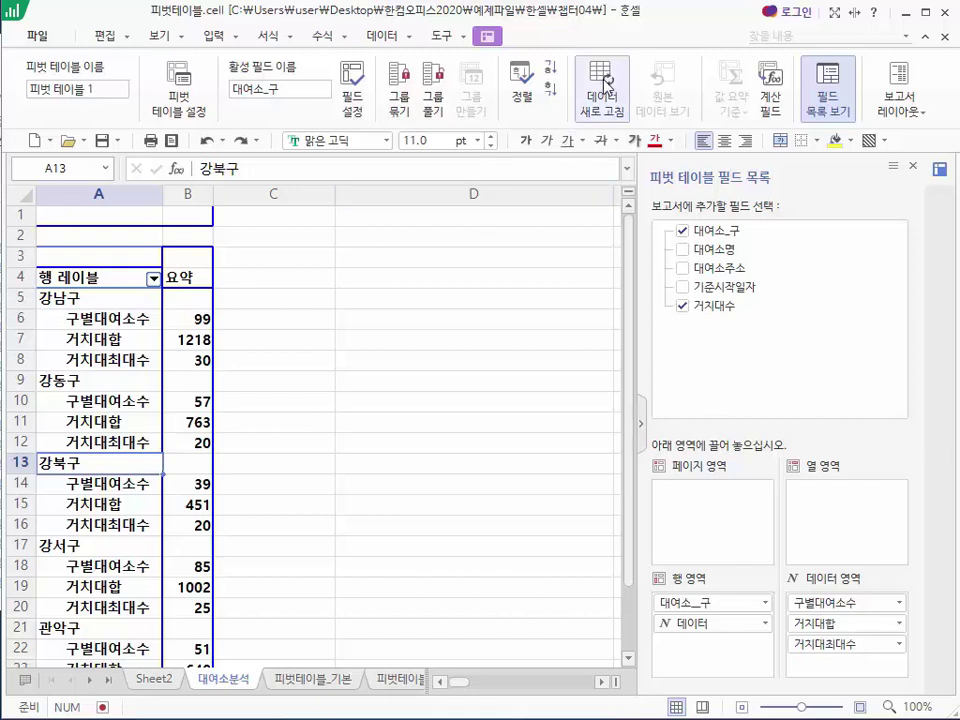
left_click_drag(572, 47, 652, 157)
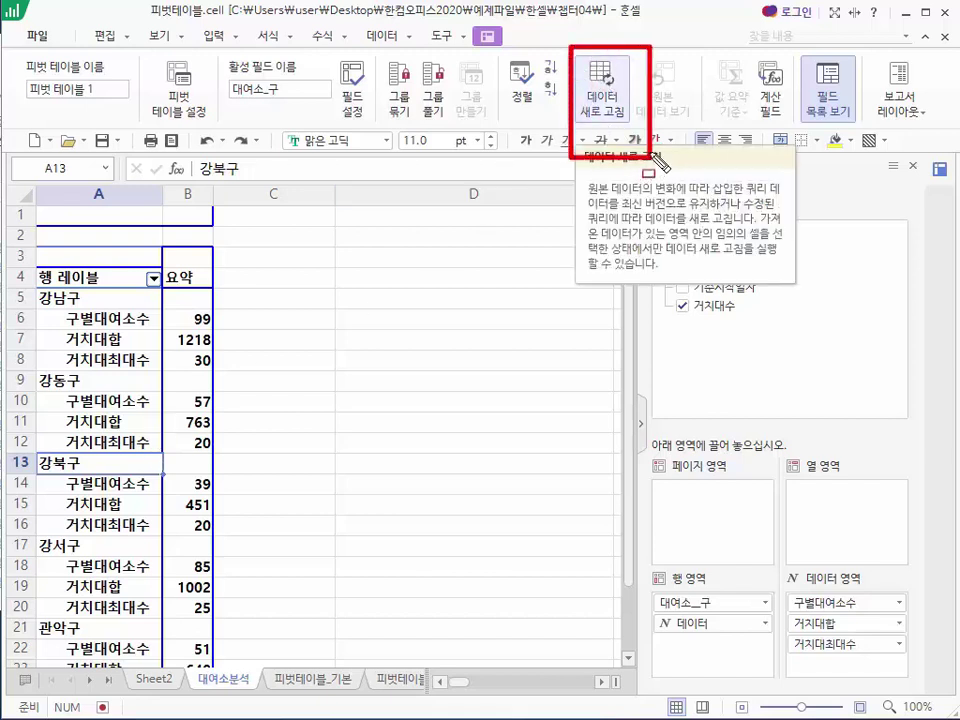
left_click_drag(464, 9, 520, 57)
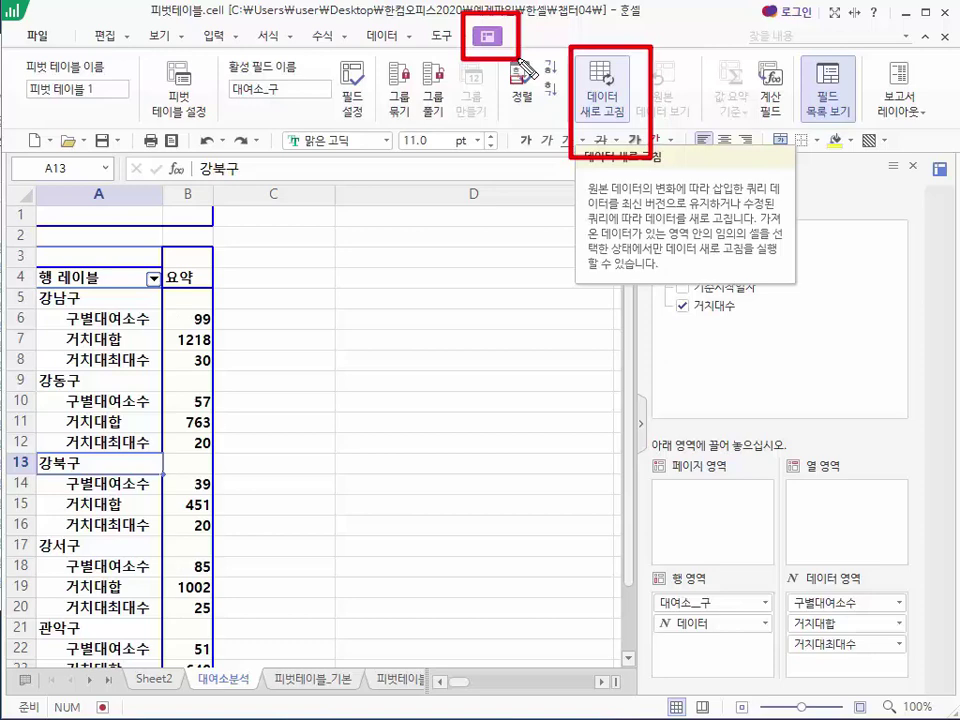
left_click(600, 85)
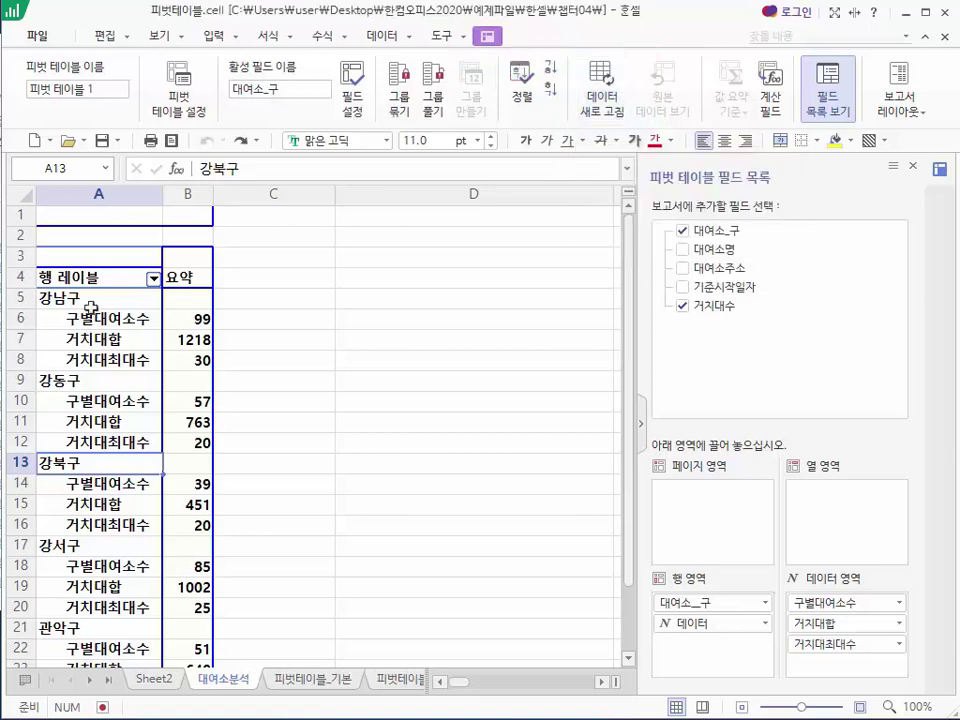
Look for aaa in the refreshed row label filter list and close it without changing the filter.
left_click(153, 278)
scroll(214, 504, "down", 4)
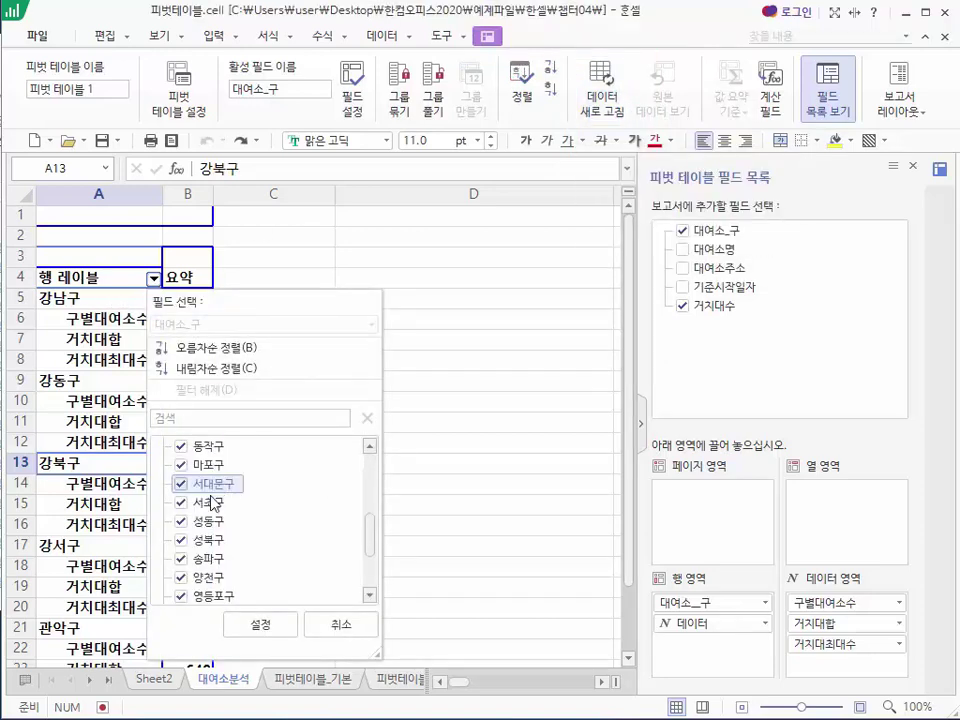
scroll(212, 503, "down", 2)
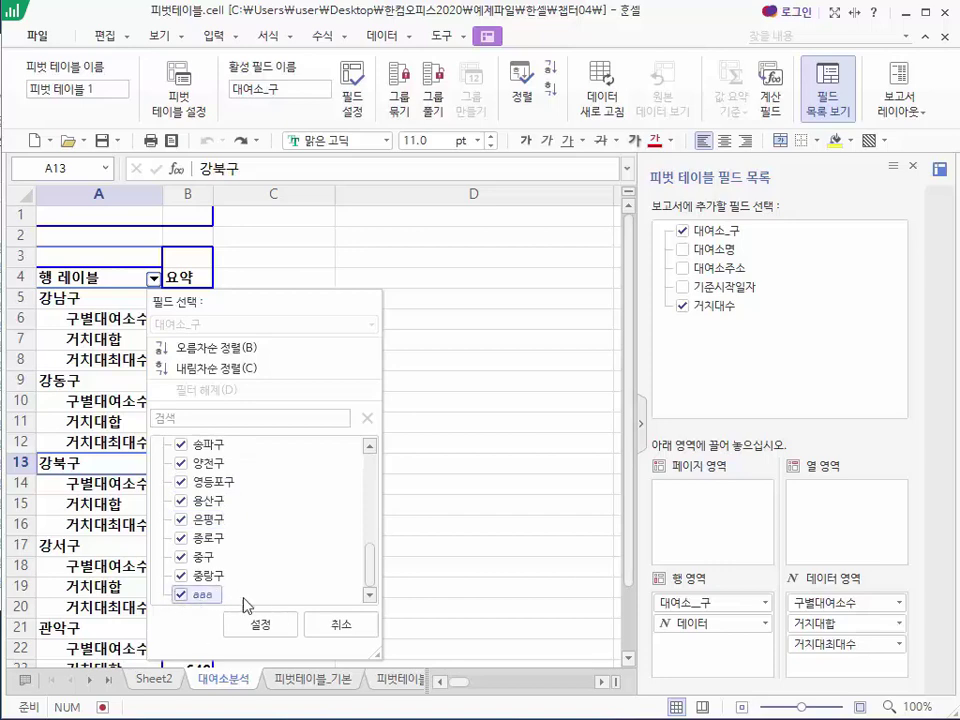
left_click(341, 626)
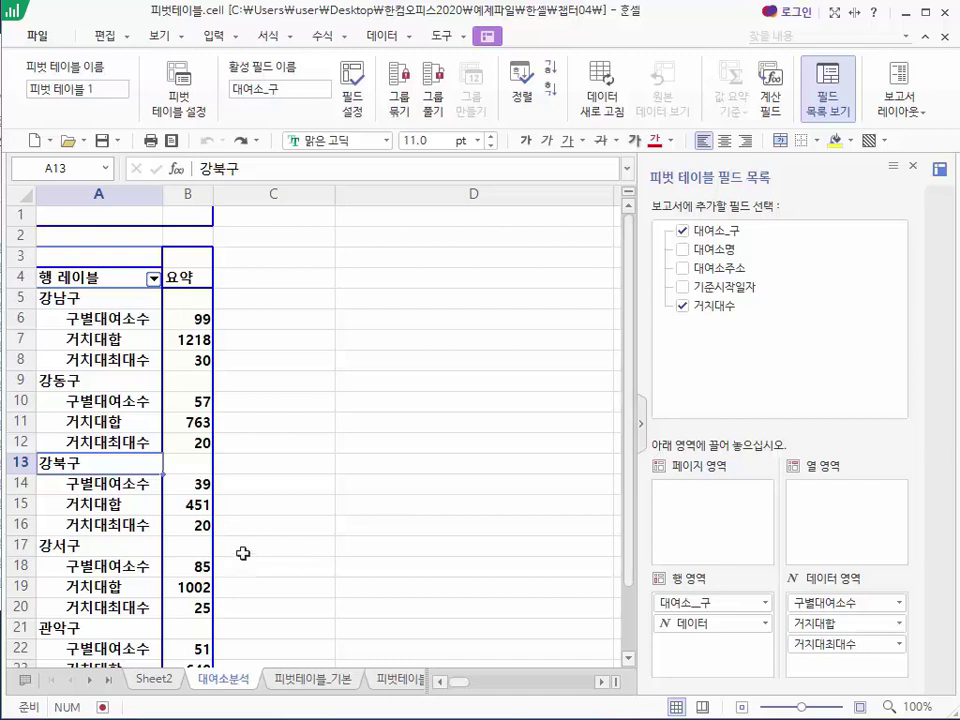
right_click(222, 684)
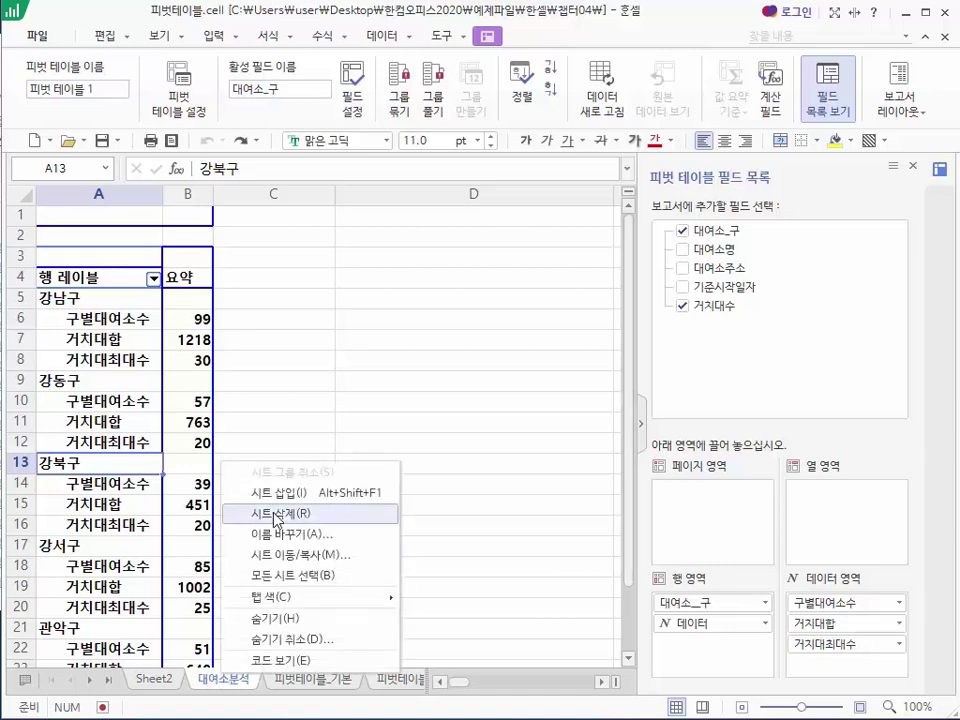
left_click(145, 317)
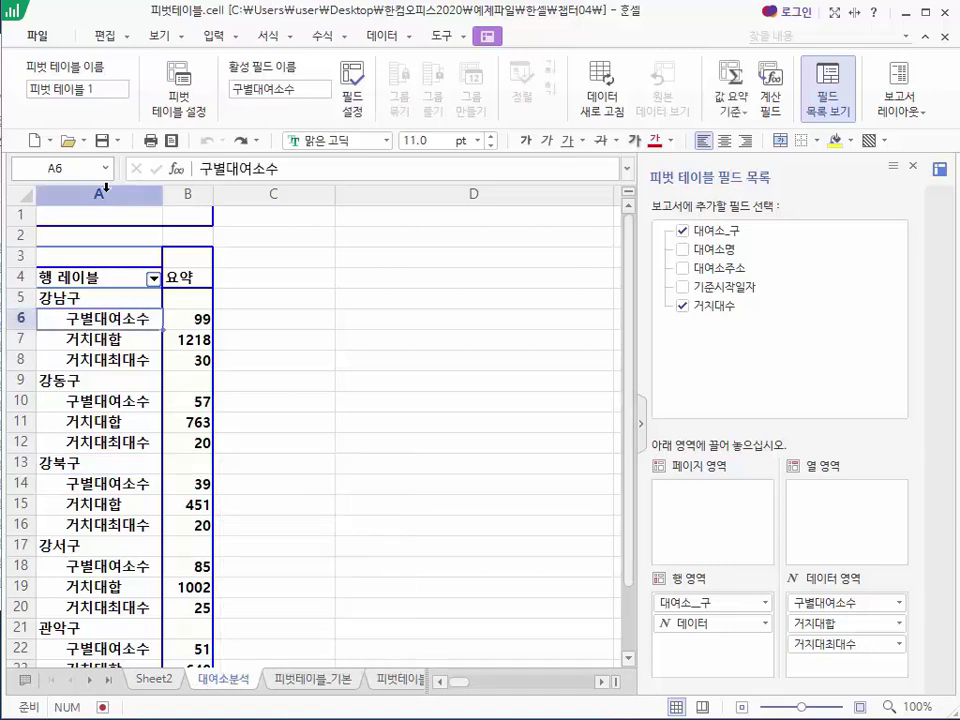
left_click_drag(103, 190, 434, 183)
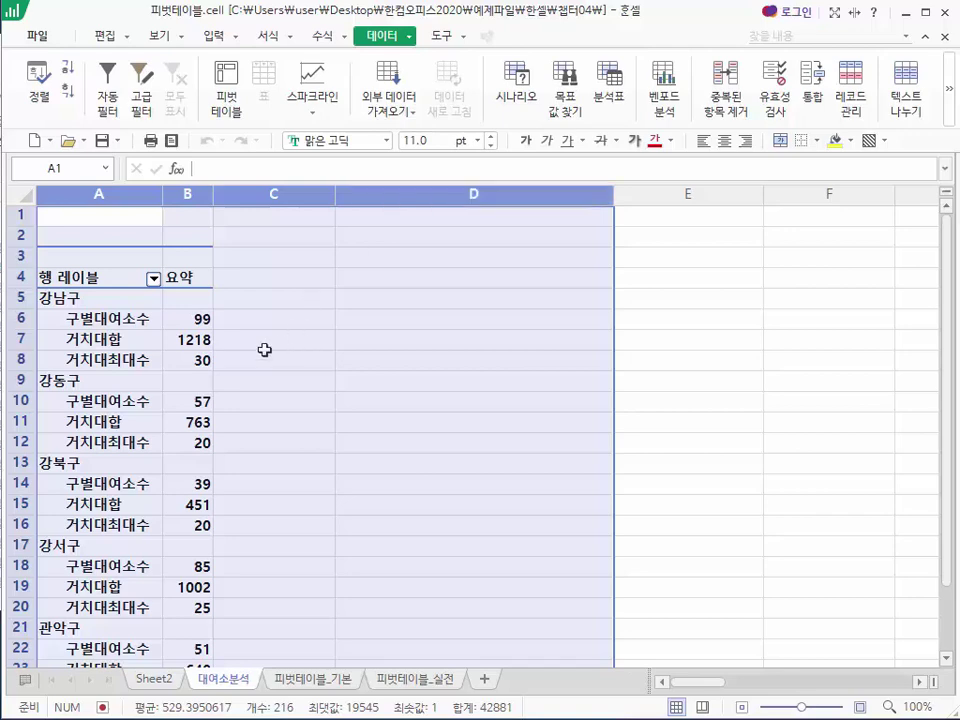
left_click(175, 355)
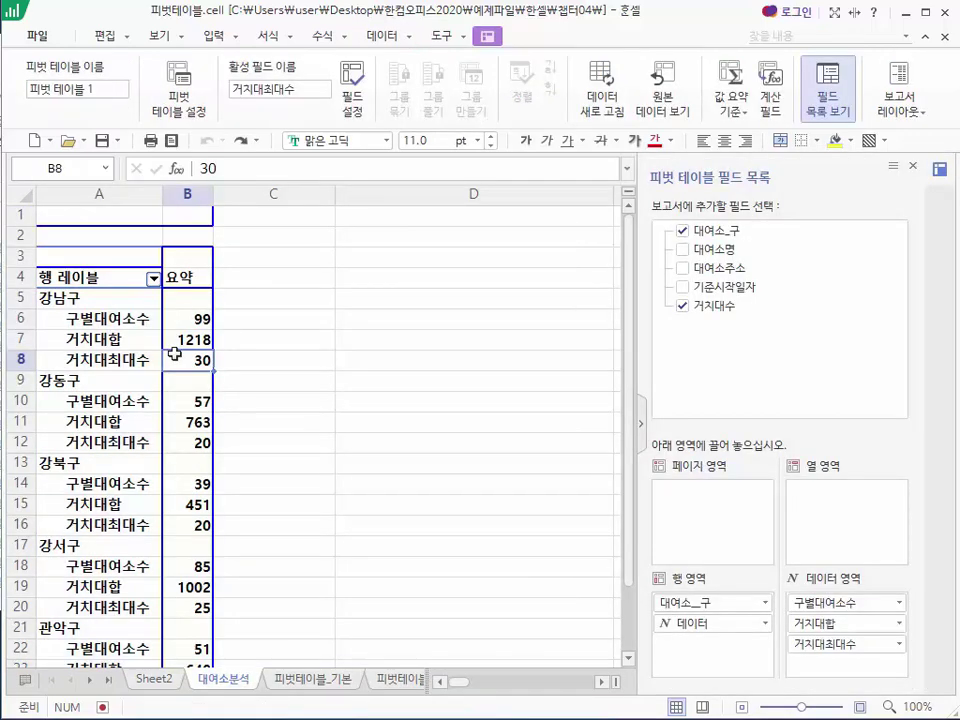